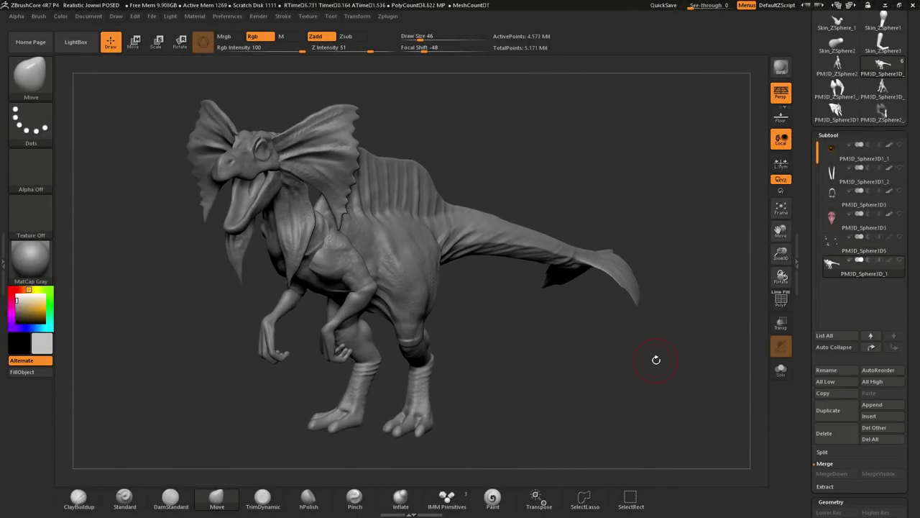
Isolate the body SubTool and build up ClayBuildup folds around the shoulders and neck.
{"action": "scroll", "coordinate": [838, 374], "scroll_direction": "down", "scroll_amount": 5}
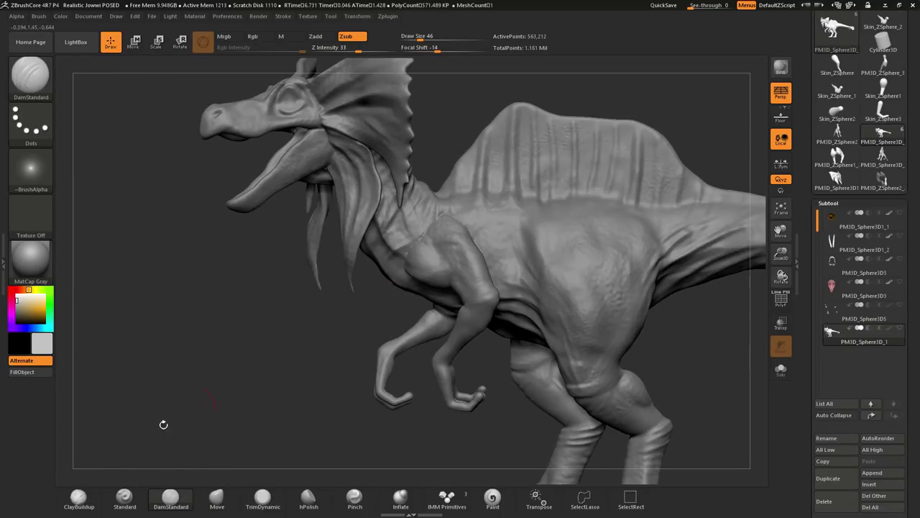
{"action": "left_click", "coordinate": [358, 16]}
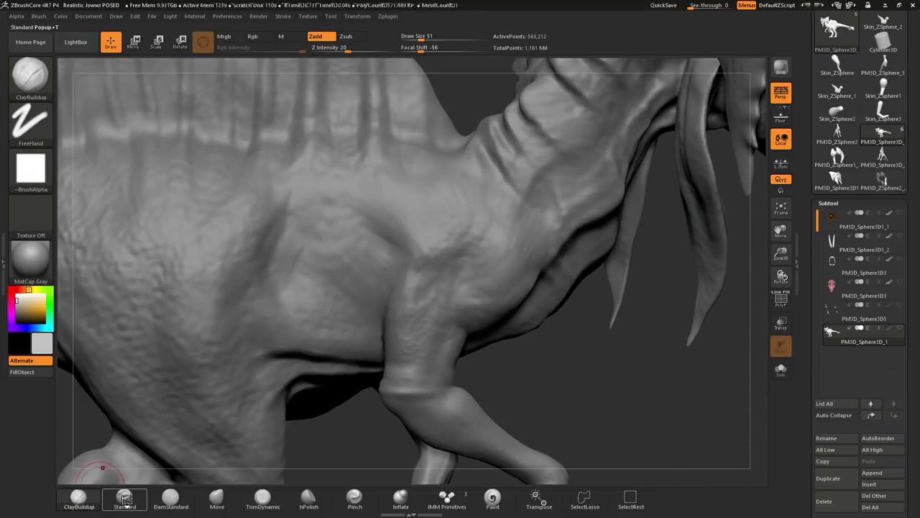
Select the Standard brush and load the dm_dragonskin1, dm_dragonskin3 and a noise alpha.
{"action": "left_click", "coordinate": [124, 498]}
{"action": "left_click", "coordinate": [31, 169]}
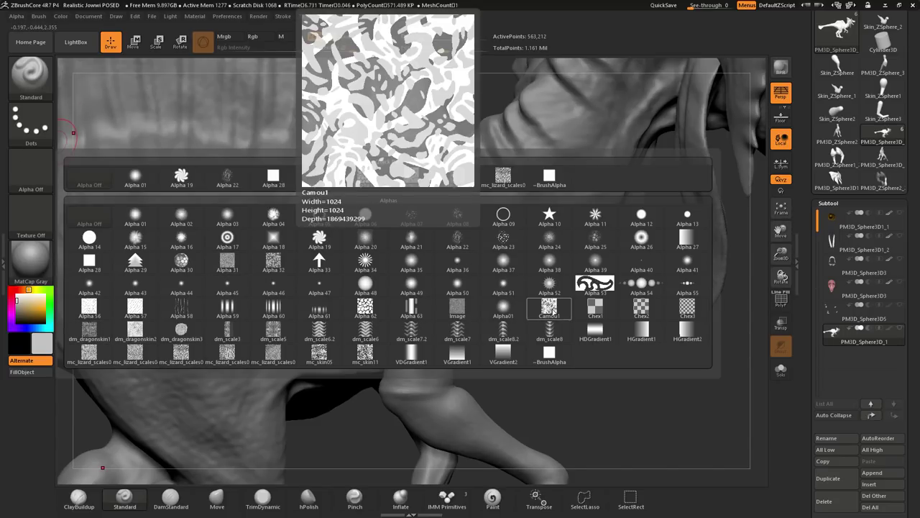
{"action": "left_click", "coordinate": [89, 331]}
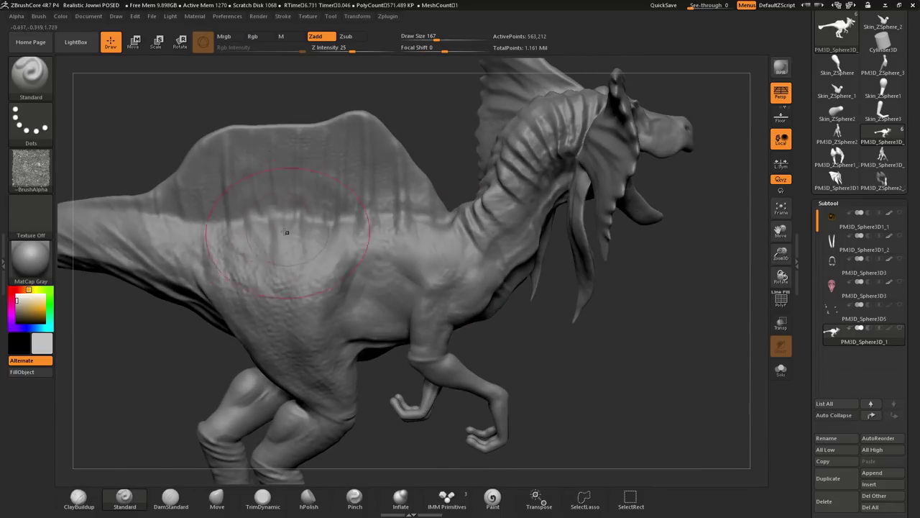
{"action": "left_click", "coordinate": [30, 169]}
{"action": "left_click", "coordinate": [178, 344]}
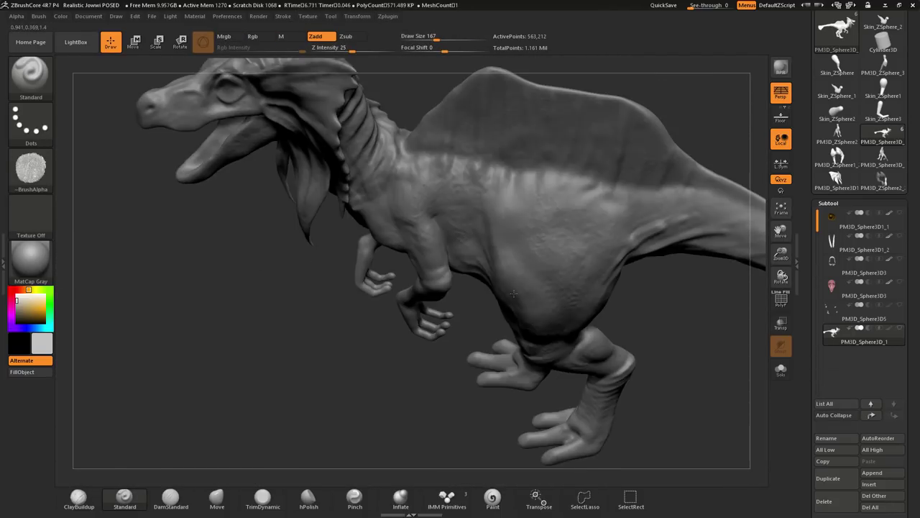
{"action": "left_click", "coordinate": [30, 169]}
{"action": "left_click", "coordinate": [115, 338]}
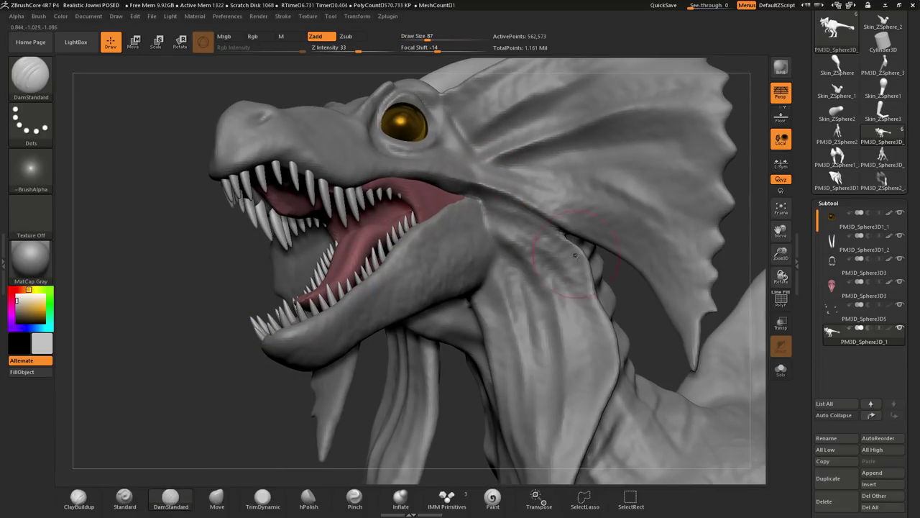
Inspect the head from several angles and switch to the DamStandard brush.
{"action": "mouse_move", "coordinate": [575, 256]}
{"action": "right_mouse_down"}
{"action": "mouse_move", "coordinate": [330, 285]}
{"action": "mouse_move", "coordinate": [144, 288]}
{"action": "right_mouse_up"}
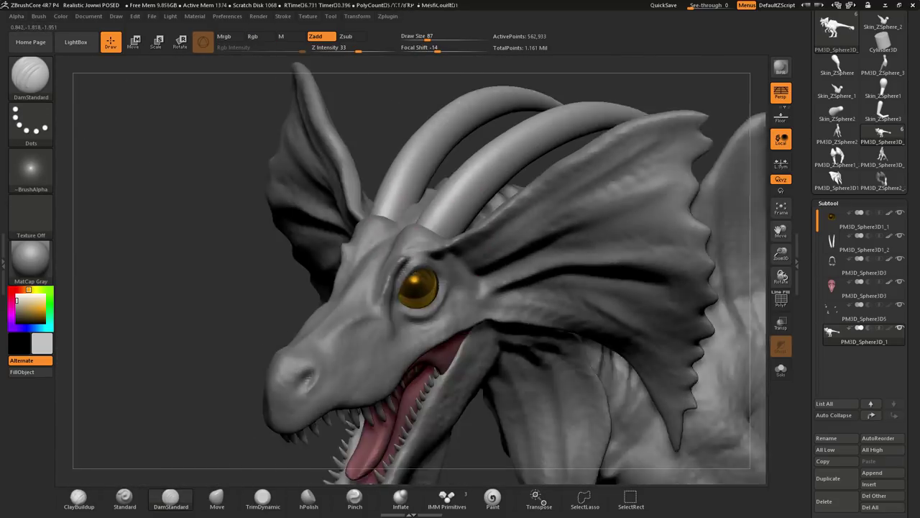
{"action": "right_click_drag", "start_coordinate": [403, 302], "coordinate": [412, 243]}
{"action": "right_click_drag", "start_coordinate": [551, 194], "coordinate": [385, 262]}
{"action": "mouse_move", "coordinate": [308, 140]}
{"action": "right_mouse_down"}
{"action": "mouse_move", "coordinate": [337, 362]}
{"action": "mouse_move", "coordinate": [396, 335]}
{"action": "right_mouse_up"}
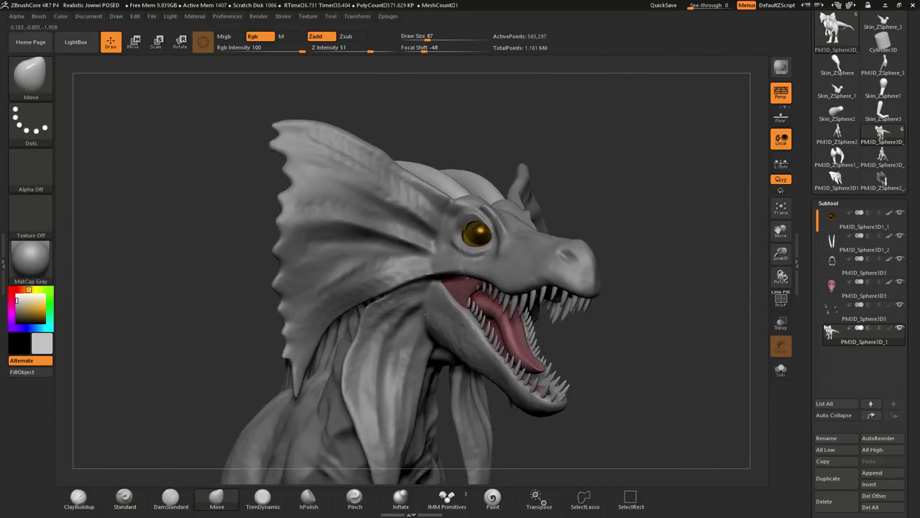
{"action": "right_click_drag", "start_coordinate": [382, 251], "coordinate": [443, 249]}
{"action": "key", "text": "b"}
{"action": "key", "text": "d"}
{"action": "key", "text": "s"}
Carve sharp creases along the jaw line and behind the open jaws.
{"action": "right_click_drag", "start_coordinate": [532, 249], "coordinate": [509, 205]}
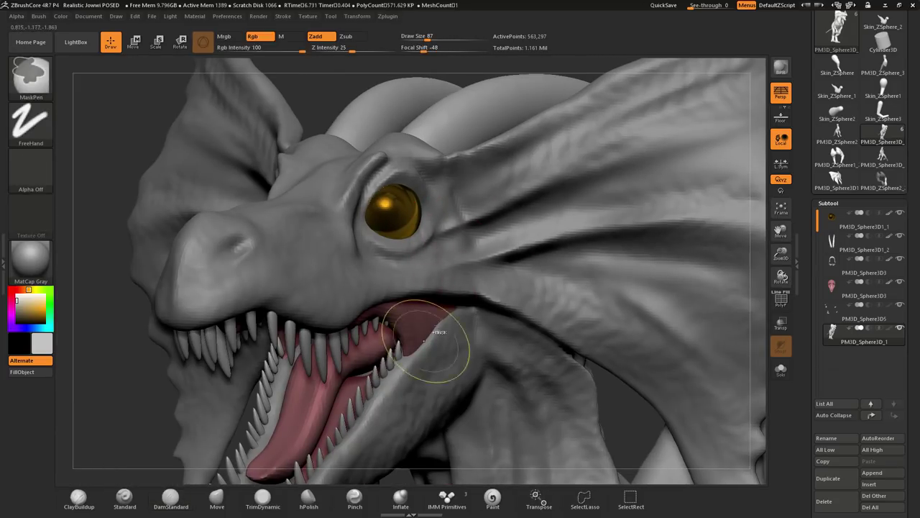
{"action": "mouse_move", "coordinate": [424, 339]}
{"action": "right_mouse_down"}
{"action": "mouse_move", "coordinate": [432, 346]}
{"action": "mouse_move", "coordinate": [422, 358]}
{"action": "mouse_move", "coordinate": [481, 315]}
{"action": "right_mouse_up"}
{"action": "key", "text": "b"}
{"action": "key", "text": "c"}
{"action": "key", "text": "b"}
{"action": "right_click_drag", "start_coordinate": [559, 323], "coordinate": [426, 332]}
{"action": "right_click_drag", "start_coordinate": [386, 283], "coordinate": [543, 203]}
{"action": "mouse_move", "coordinate": [565, 279]}
{"action": "right_mouse_down"}
{"action": "mouse_move", "coordinate": [445, 256]}
{"action": "mouse_move", "coordinate": [431, 238]}
{"action": "mouse_move", "coordinate": [366, 226]}
{"action": "mouse_move", "coordinate": [384, 219]}
{"action": "right_mouse_up"}
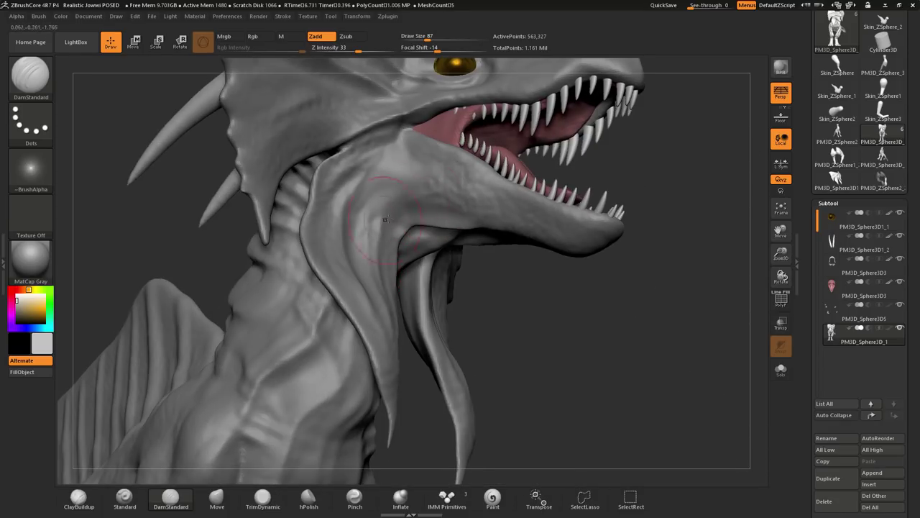
{"action": "right_click_drag", "start_coordinate": [479, 195], "coordinate": [515, 209]}
Carve wrinkles down the throat and under the jaw and neck.
{"action": "mouse_move", "coordinate": [539, 241]}
{"action": "right_mouse_down"}
{"action": "mouse_move", "coordinate": [494, 312]}
{"action": "mouse_move", "coordinate": [466, 228]}
{"action": "mouse_move", "coordinate": [391, 216]}
{"action": "right_mouse_up"}
{"action": "mouse_move", "coordinate": [470, 208]}
{"action": "right_mouse_down"}
{"action": "mouse_move", "coordinate": [493, 256]}
{"action": "mouse_move", "coordinate": [417, 243]}
{"action": "right_mouse_up"}
{"action": "mouse_move", "coordinate": [383, 289]}
{"action": "right_mouse_down"}
{"action": "mouse_move", "coordinate": [462, 318]}
{"action": "mouse_move", "coordinate": [492, 242]}
{"action": "mouse_move", "coordinate": [568, 233]}
{"action": "right_mouse_up"}
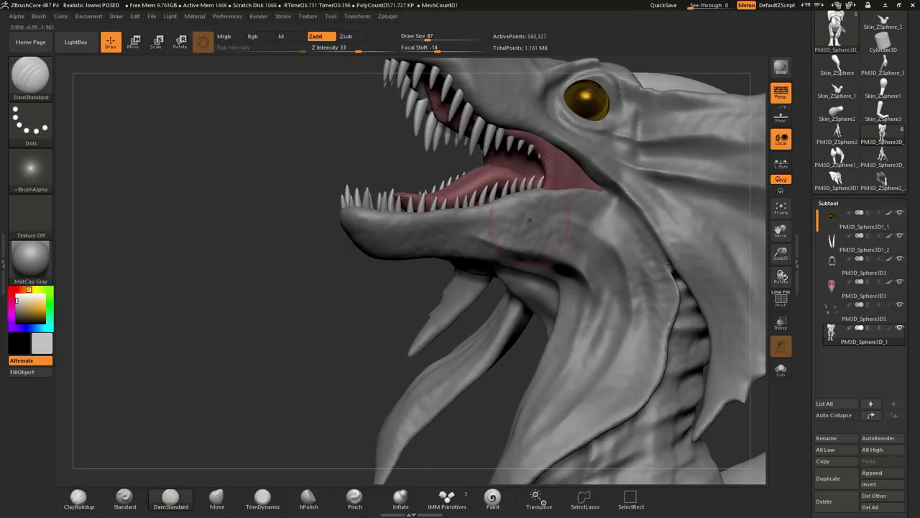
{"action": "mouse_move", "coordinate": [600, 375]}
{"action": "right_mouse_down"}
{"action": "mouse_move", "coordinate": [517, 324]}
{"action": "mouse_move", "coordinate": [423, 236]}
{"action": "right_mouse_up"}
{"action": "right_click_drag", "start_coordinate": [565, 167], "coordinate": [484, 173]}
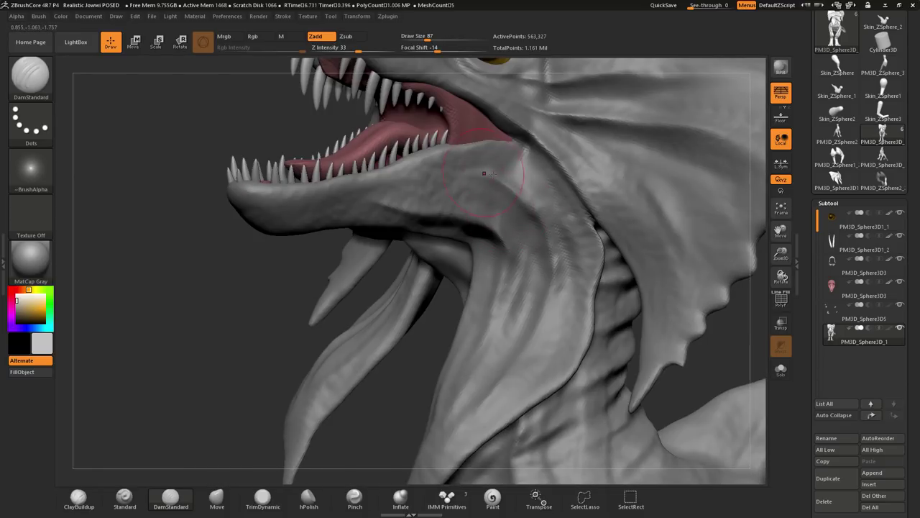
{"action": "mouse_move", "coordinate": [483, 341]}
{"action": "right_mouse_down"}
{"action": "mouse_move", "coordinate": [503, 281]}
{"action": "mouse_move", "coordinate": [343, 297]}
{"action": "mouse_move", "coordinate": [430, 98]}
{"action": "mouse_move", "coordinate": [416, 106]}
{"action": "right_mouse_up"}
{"action": "left_click", "coordinate": [78, 496]}
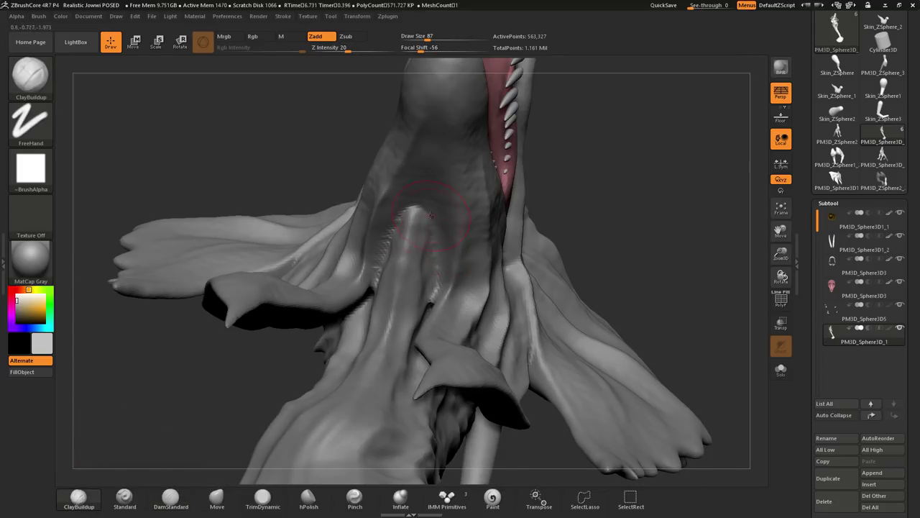
Build neck-underside folds with a smaller ClayBuildup brush, then fill the creature blue (R0, G181, B255).
{"action": "mouse_move", "coordinate": [402, 237]}
{"action": "right_mouse_down"}
{"action": "mouse_move", "coordinate": [446, 180]}
{"action": "mouse_move", "coordinate": [424, 216]}
{"action": "mouse_move", "coordinate": [431, 201]}
{"action": "right_mouse_up"}
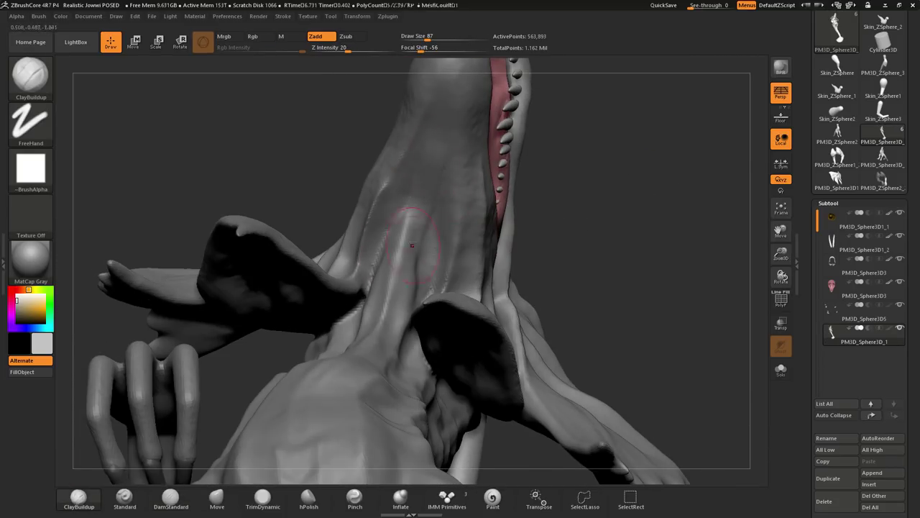
{"action": "right_click_drag", "start_coordinate": [599, 267], "coordinate": [431, 253]}
{"action": "key", "text": "["}
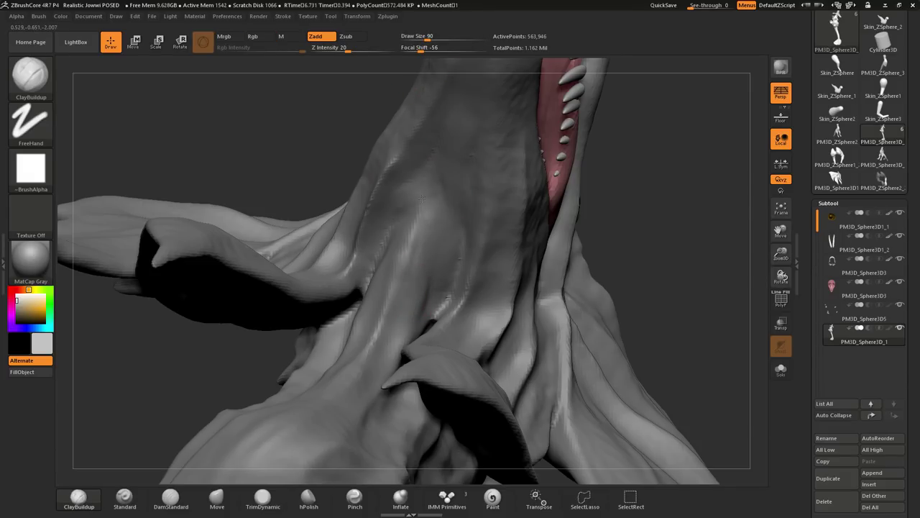
{"action": "mouse_move", "coordinate": [374, 298]}
{"action": "right_mouse_down"}
{"action": "mouse_move", "coordinate": [365, 309]}
{"action": "mouse_move", "coordinate": [565, 363]}
{"action": "mouse_move", "coordinate": [581, 263]}
{"action": "mouse_move", "coordinate": [382, 245]}
{"action": "right_mouse_up"}
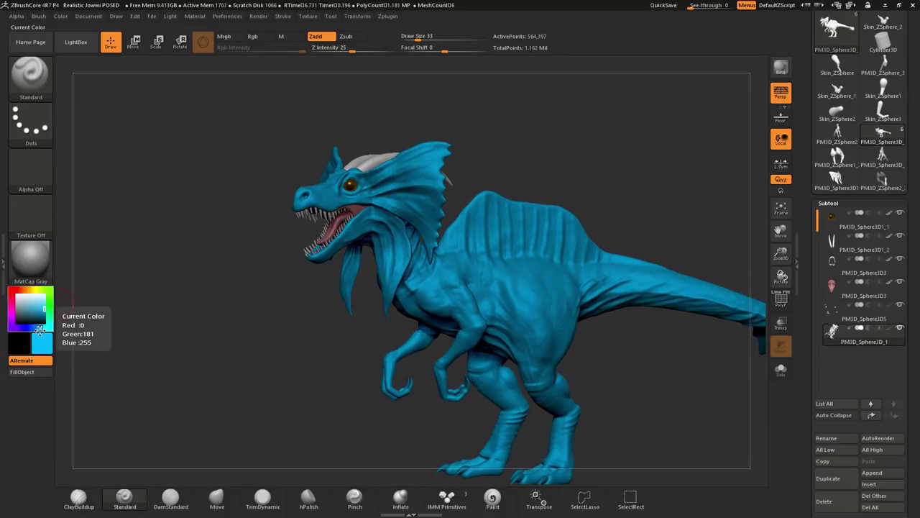
Refill with a duller teal, then polypaint darker sail tones, paler frills and dark claws.
{"action": "left_click_drag", "start_coordinate": [39, 329], "coordinate": [33, 309]}
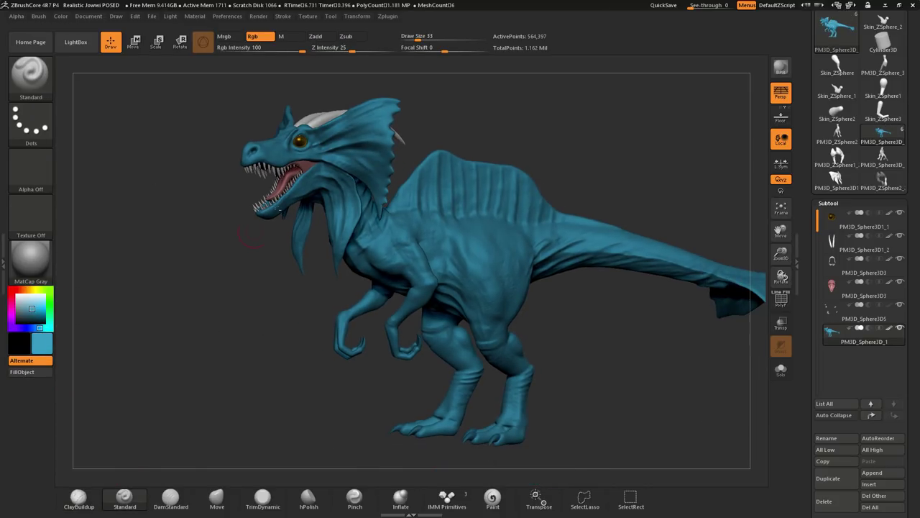
{"action": "left_click_drag", "start_coordinate": [353, 279], "coordinate": [519, 292]}
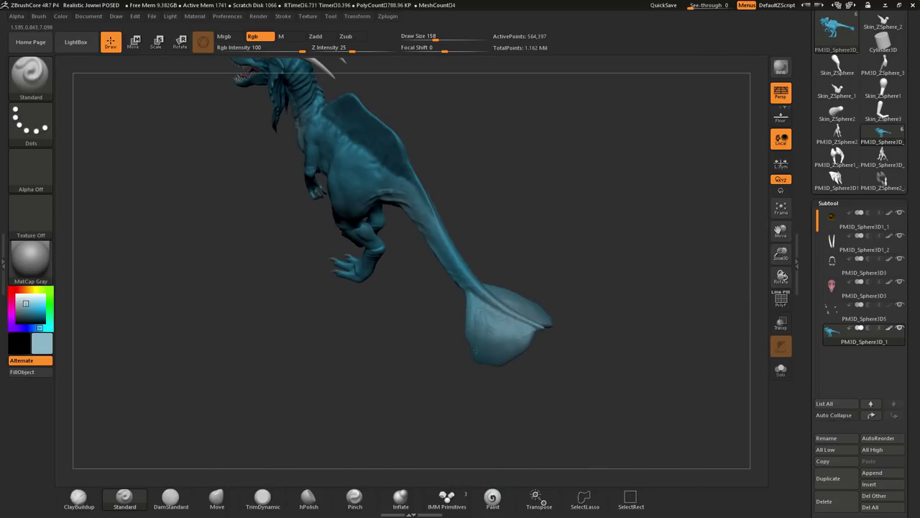
{"action": "mouse_move", "coordinate": [533, 340]}
{"action": "left_mouse_down"}
{"action": "mouse_move", "coordinate": [451, 223]}
{"action": "mouse_move", "coordinate": [544, 157]}
{"action": "left_mouse_up"}
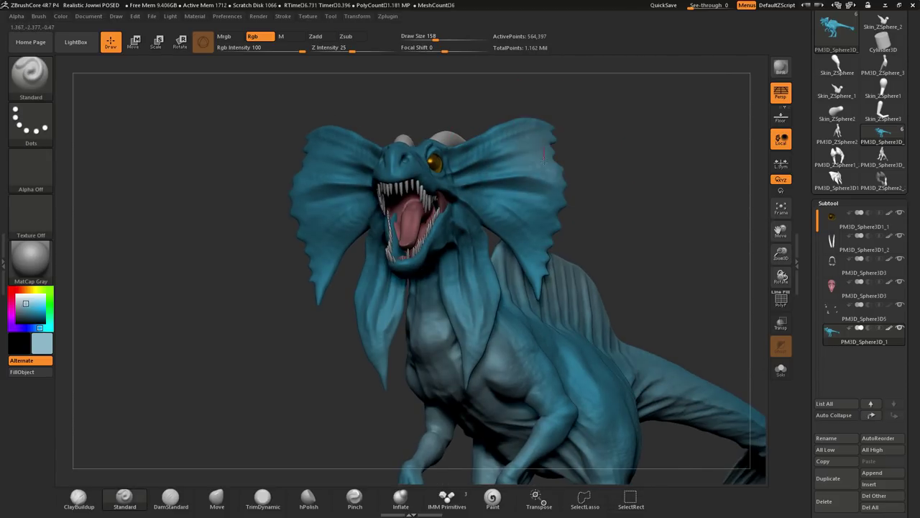
{"action": "left_click_drag", "start_coordinate": [366, 303], "coordinate": [234, 169]}
{"action": "mouse_move", "coordinate": [416, 213]}
{"action": "left_mouse_down"}
{"action": "mouse_move", "coordinate": [383, 195]}
{"action": "mouse_move", "coordinate": [507, 294]}
{"action": "left_mouse_up"}
{"action": "mouse_move", "coordinate": [463, 173]}
{"action": "left_mouse_down"}
{"action": "mouse_move", "coordinate": [543, 279]}
{"action": "mouse_move", "coordinate": [430, 388]}
{"action": "mouse_move", "coordinate": [541, 230]}
{"action": "left_mouse_up"}
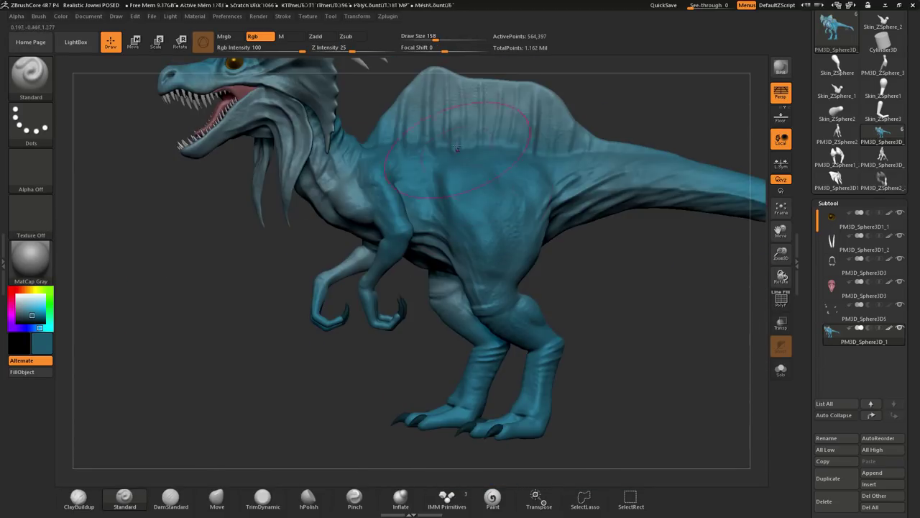
{"action": "mouse_move", "coordinate": [563, 261]}
{"action": "left_mouse_down"}
{"action": "mouse_move", "coordinate": [447, 304]}
{"action": "mouse_move", "coordinate": [551, 428]}
{"action": "left_mouse_up"}
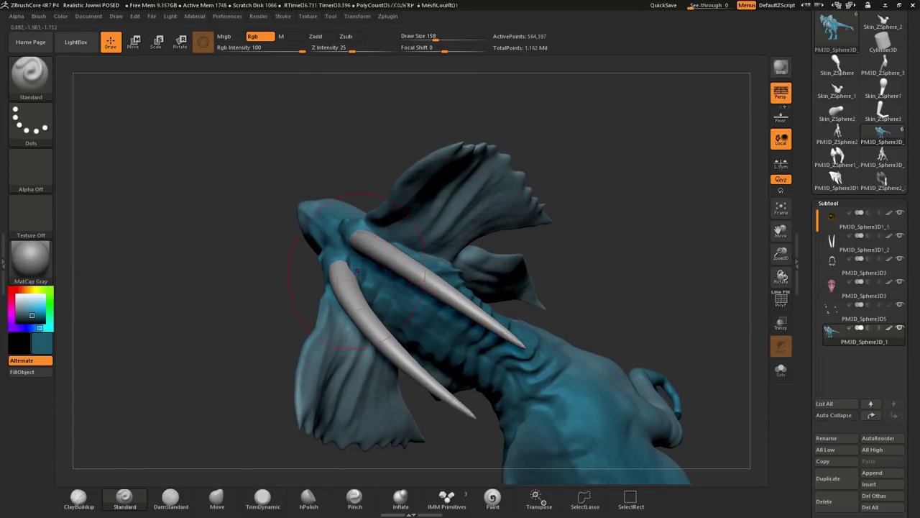
{"action": "left_click_drag", "start_coordinate": [512, 393], "coordinate": [342, 244]}
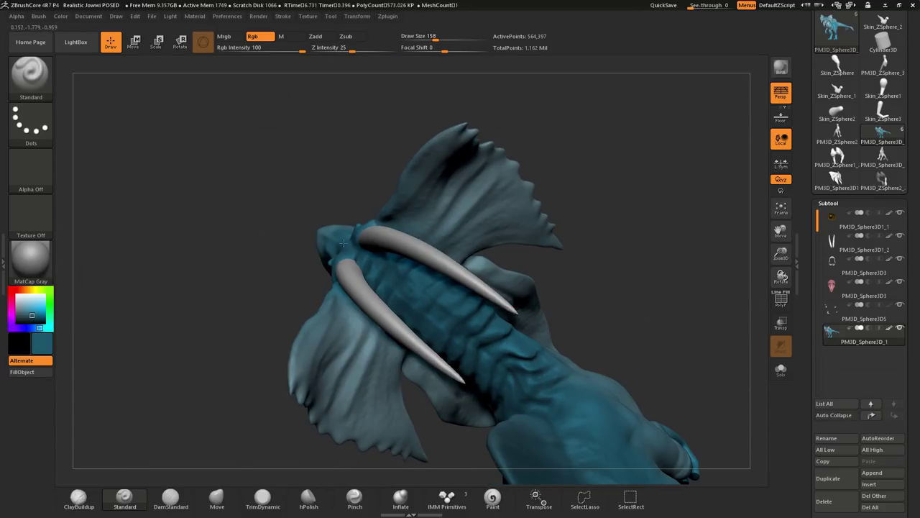
{"action": "mouse_move", "coordinate": [519, 314]}
{"action": "left_mouse_down"}
{"action": "mouse_move", "coordinate": [343, 366]}
{"action": "mouse_move", "coordinate": [367, 340]}
{"action": "left_mouse_up"}
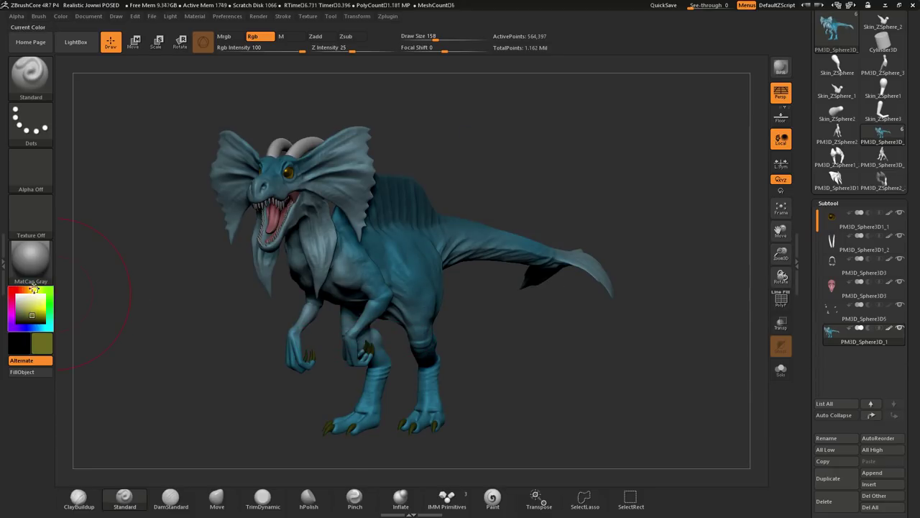
Paint pale yellow-green on the lower jaw, throat and belly.
{"action": "left_click_drag", "start_coordinate": [180, 302], "coordinate": [336, 240]}
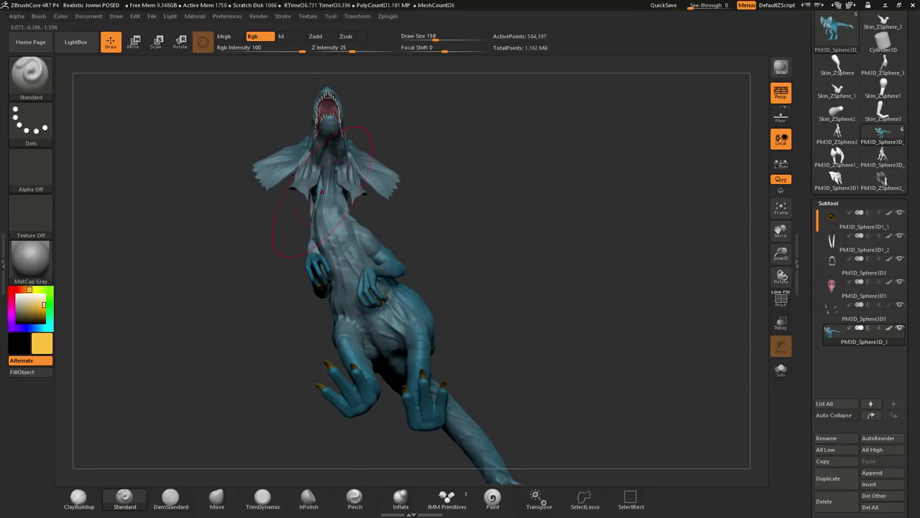
{"action": "key", "text": "space"}
{"action": "mouse_move", "coordinate": [344, 280]}
{"action": "left_mouse_down"}
{"action": "mouse_move", "coordinate": [430, 292]}
{"action": "mouse_move", "coordinate": [407, 256]}
{"action": "left_mouse_up"}
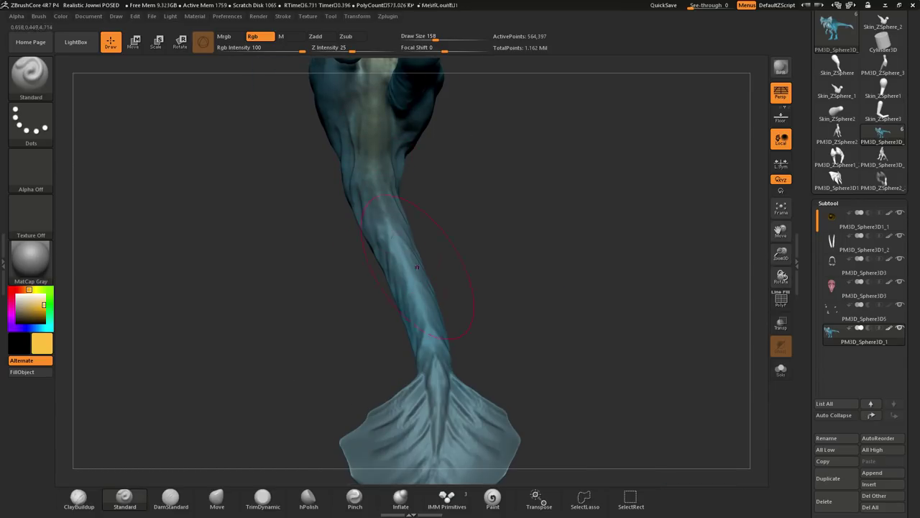
{"action": "mouse_move", "coordinate": [425, 467]}
{"action": "left_mouse_down"}
{"action": "mouse_move", "coordinate": [352, 260]}
{"action": "mouse_move", "coordinate": [469, 185]}
{"action": "mouse_move", "coordinate": [456, 234]}
{"action": "mouse_move", "coordinate": [669, 206]}
{"action": "left_mouse_up"}
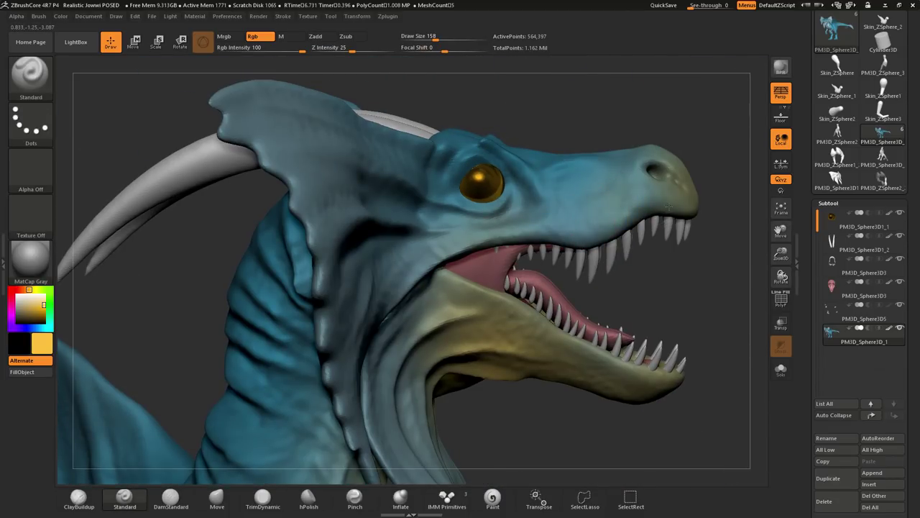
{"action": "mouse_move", "coordinate": [412, 299]}
{"action": "left_mouse_down"}
{"action": "mouse_move", "coordinate": [558, 245]}
{"action": "mouse_move", "coordinate": [580, 206]}
{"action": "left_mouse_up"}
{"action": "mouse_move", "coordinate": [579, 206]}
{"action": "right_mouse_down", "text": "ctrl"}
{"action": "mouse_move", "coordinate": [525, 308]}
{"action": "mouse_move", "coordinate": [329, 370]}
{"action": "right_mouse_up", "text": "ctrl"}
{"action": "left_click_drag", "start_coordinate": [329, 370], "coordinate": [474, 205]}
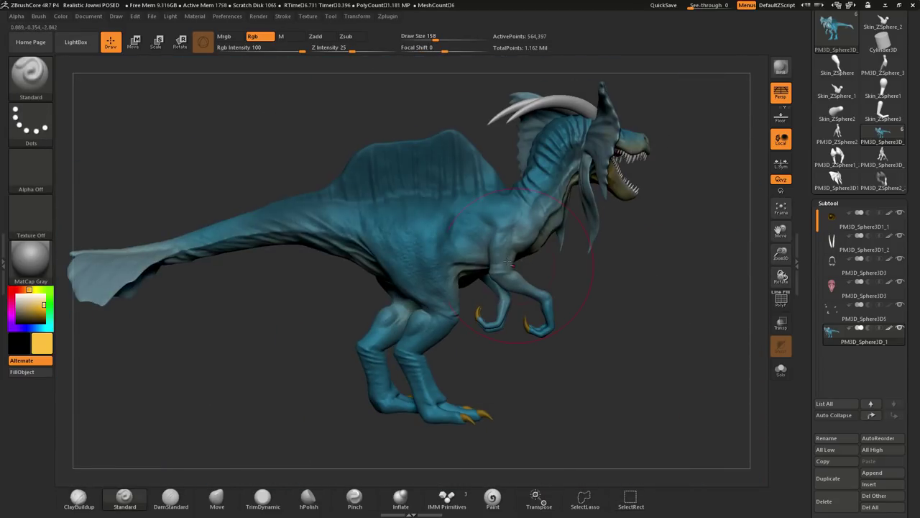
{"action": "right_click_drag", "start_coordinate": [585, 265], "coordinate": [655, 255]}
{"action": "mouse_move", "coordinate": [408, 264]}
{"action": "right_mouse_down", "text": "ctrl"}
{"action": "mouse_move", "coordinate": [345, 324]}
{"action": "mouse_move", "coordinate": [460, 302]}
{"action": "right_mouse_up", "text": "ctrl"}
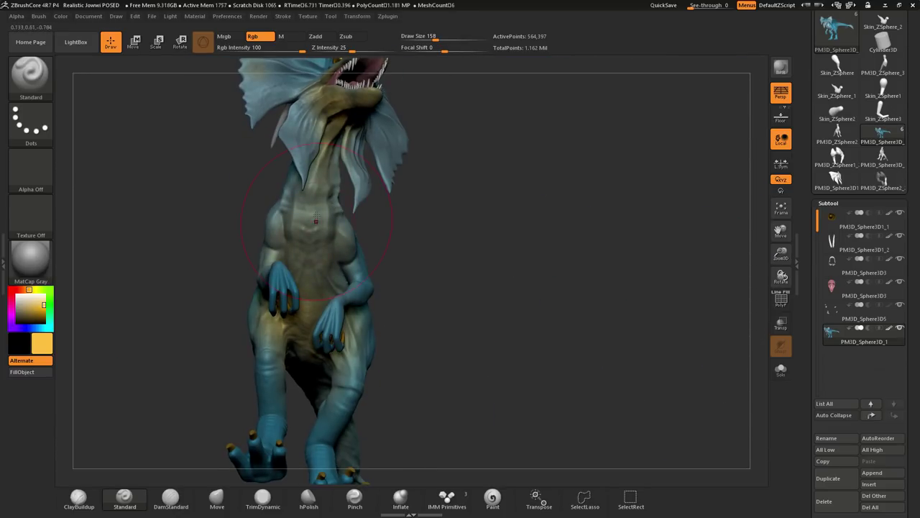
Paint the hands and claws yellow and shade the back and sail darker blue.
{"action": "mouse_move", "coordinate": [316, 221]}
{"action": "right_mouse_down", "text": "ctrl"}
{"action": "mouse_move", "coordinate": [557, 266]}
{"action": "mouse_move", "coordinate": [206, 323]}
{"action": "mouse_move", "coordinate": [398, 328]}
{"action": "mouse_move", "coordinate": [421, 220]}
{"action": "right_mouse_up", "text": "ctrl"}
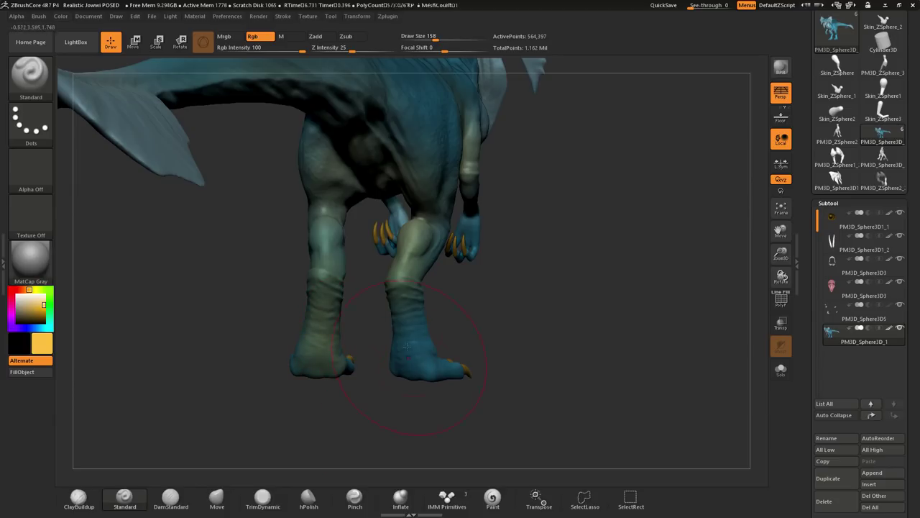
{"action": "right_click_drag", "start_coordinate": [406, 348], "coordinate": [475, 271]}
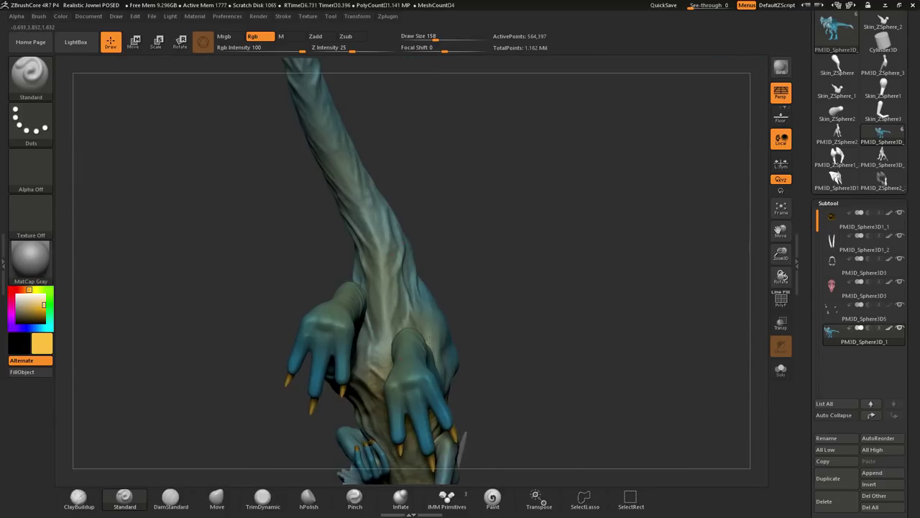
{"action": "mouse_move", "coordinate": [343, 245]}
{"action": "right_mouse_down"}
{"action": "mouse_move", "coordinate": [444, 297]}
{"action": "mouse_move", "coordinate": [406, 319]}
{"action": "mouse_move", "coordinate": [525, 215]}
{"action": "mouse_move", "coordinate": [713, 306]}
{"action": "mouse_move", "coordinate": [684, 359]}
{"action": "mouse_move", "coordinate": [463, 277]}
{"action": "mouse_move", "coordinate": [533, 272]}
{"action": "mouse_move", "coordinate": [460, 274]}
{"action": "mouse_move", "coordinate": [494, 139]}
{"action": "mouse_move", "coordinate": [346, 358]}
{"action": "right_mouse_up"}
{"action": "right_click_drag", "start_coordinate": [292, 377], "coordinate": [367, 244]}
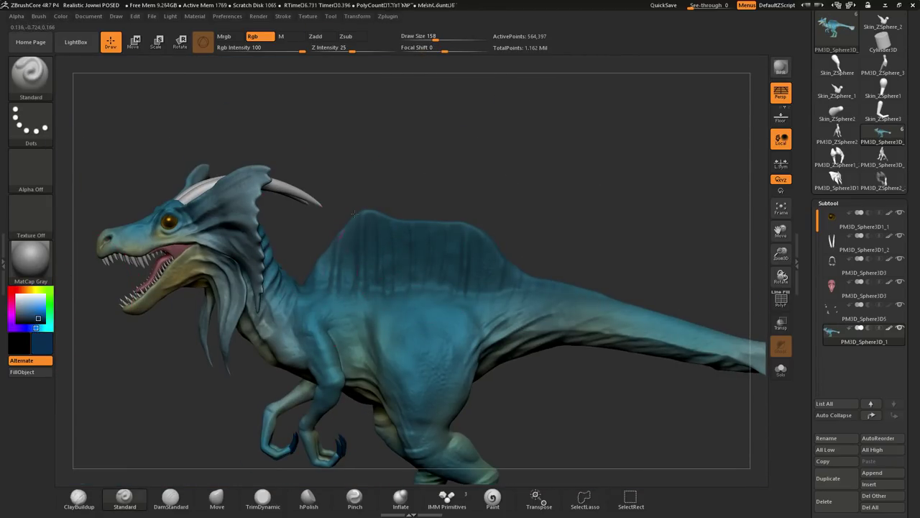
{"action": "mouse_move", "coordinate": [395, 344]}
{"action": "right_mouse_down"}
{"action": "mouse_move", "coordinate": [497, 205]}
{"action": "mouse_move", "coordinate": [441, 254]}
{"action": "right_mouse_up"}
{"action": "right_click_drag", "start_coordinate": [441, 358], "coordinate": [450, 311]}
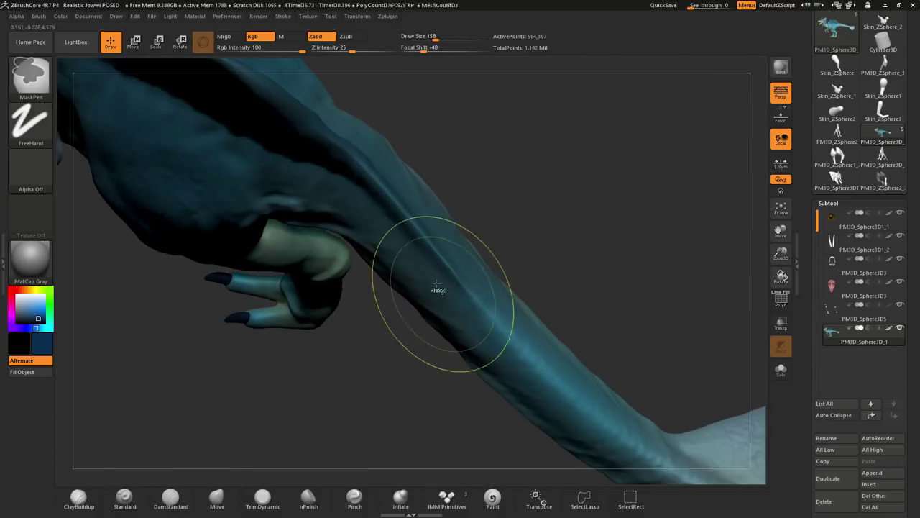
Switch to the Move brush and frame the dorsal sail up close.
{"action": "mouse_move", "coordinate": [521, 371]}
{"action": "right_mouse_down"}
{"action": "mouse_move", "coordinate": [402, 382]}
{"action": "mouse_move", "coordinate": [505, 261]}
{"action": "mouse_move", "coordinate": [431, 302]}
{"action": "mouse_move", "coordinate": [390, 297]}
{"action": "mouse_move", "coordinate": [509, 265]}
{"action": "mouse_move", "coordinate": [313, 226]}
{"action": "right_mouse_up"}
{"action": "mouse_move", "coordinate": [268, 246]}
{"action": "right_mouse_down", "text": "ctrl"}
{"action": "mouse_move", "coordinate": [259, 316]}
{"action": "mouse_move", "coordinate": [262, 295]}
{"action": "right_mouse_up", "text": "ctrl"}
{"action": "mouse_move", "coordinate": [331, 276]}
{"action": "right_mouse_down"}
{"action": "mouse_move", "coordinate": [316, 284]}
{"action": "mouse_move", "coordinate": [271, 247]}
{"action": "mouse_move", "coordinate": [449, 132]}
{"action": "right_mouse_up"}
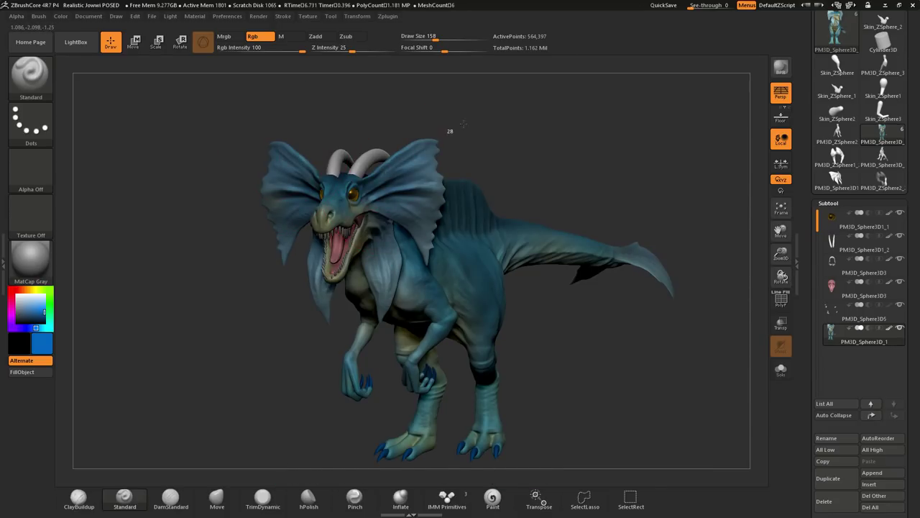
{"action": "right_click_drag", "start_coordinate": [379, 195], "coordinate": [458, 158]}
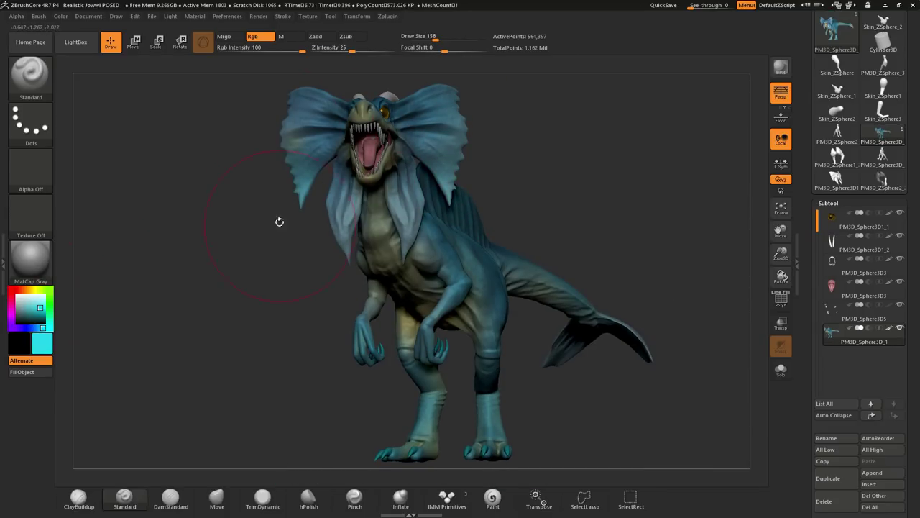
{"action": "mouse_move", "coordinate": [408, 229]}
{"action": "right_mouse_down"}
{"action": "mouse_move", "coordinate": [481, 269]}
{"action": "mouse_move", "coordinate": [482, 82]}
{"action": "mouse_move", "coordinate": [432, 278]}
{"action": "mouse_move", "coordinate": [326, 178]}
{"action": "right_mouse_up"}
{"action": "right_click_drag", "start_coordinate": [501, 203], "coordinate": [456, 264]}
{"action": "mouse_move", "coordinate": [457, 325]}
{"action": "right_mouse_down"}
{"action": "mouse_move", "coordinate": [549, 141]}
{"action": "mouse_move", "coordinate": [417, 239]}
{"action": "right_mouse_up"}
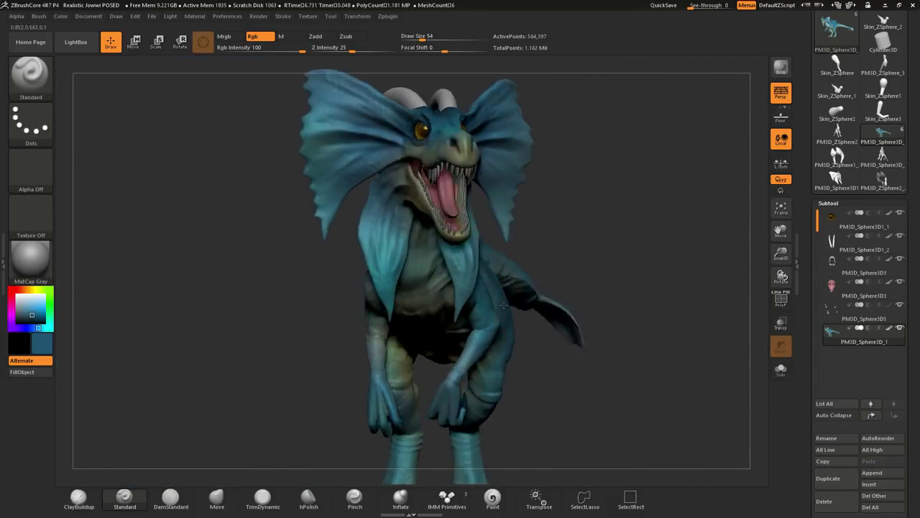
{"action": "left_click_drag", "start_coordinate": [504, 305], "coordinate": [261, 345]}
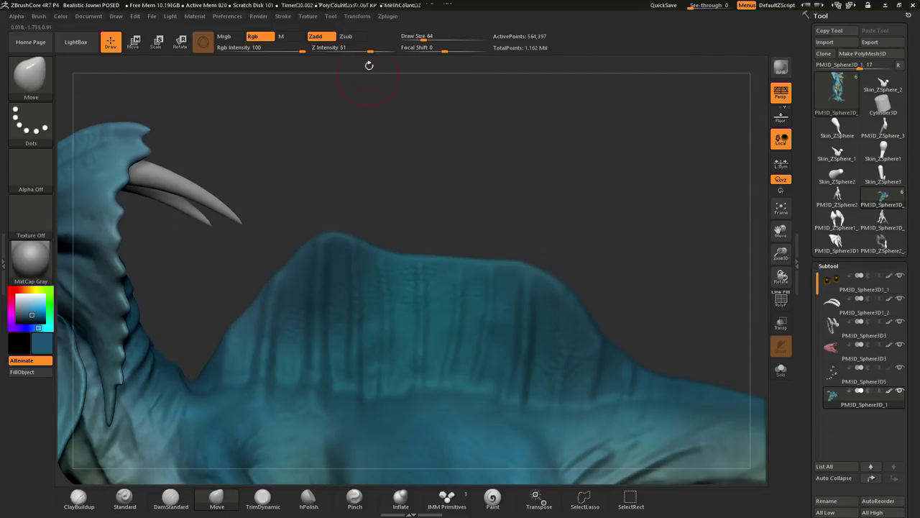
{"action": "left_click_drag", "start_coordinate": [369, 65], "coordinate": [406, 177]}
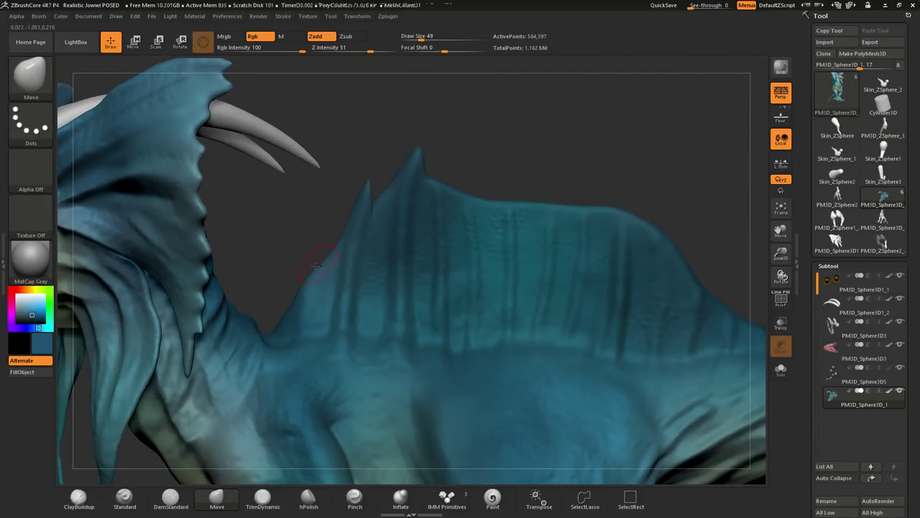
Pull sharp spikes up along the front section of the sail's top edge.
{"action": "left_click_drag", "start_coordinate": [494, 135], "coordinate": [389, 175]}
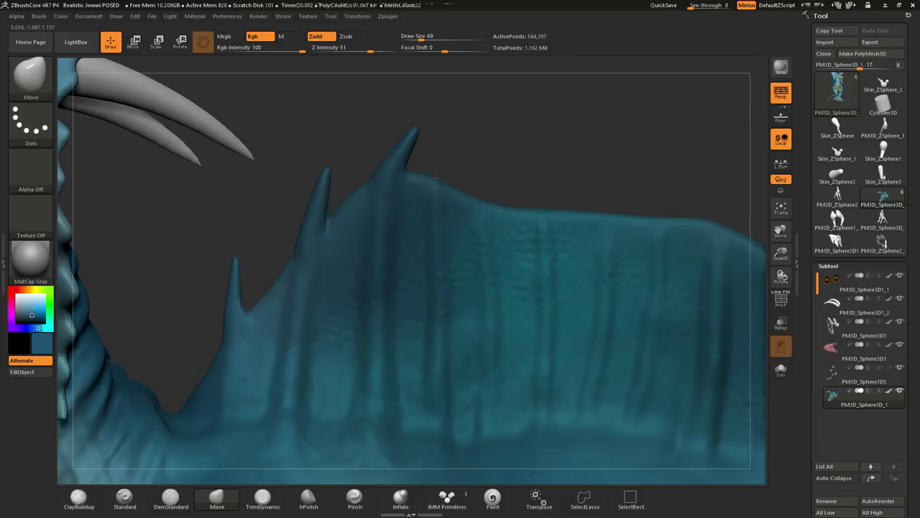
{"action": "mouse_move", "coordinate": [569, 162]}
{"action": "left_mouse_down"}
{"action": "mouse_move", "coordinate": [420, 207]}
{"action": "mouse_move", "coordinate": [455, 187]}
{"action": "mouse_move", "coordinate": [421, 219]}
{"action": "left_mouse_up"}
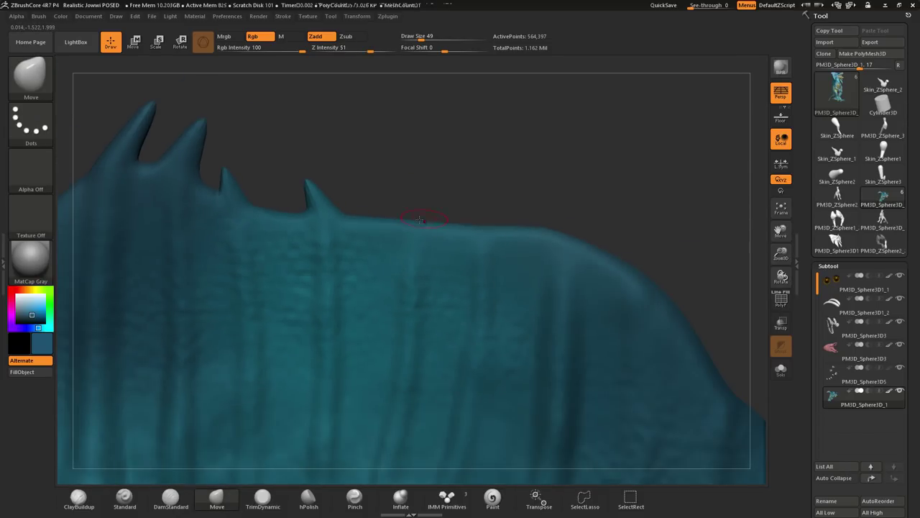
{"action": "left_click_drag", "start_coordinate": [532, 212], "coordinate": [496, 192]}
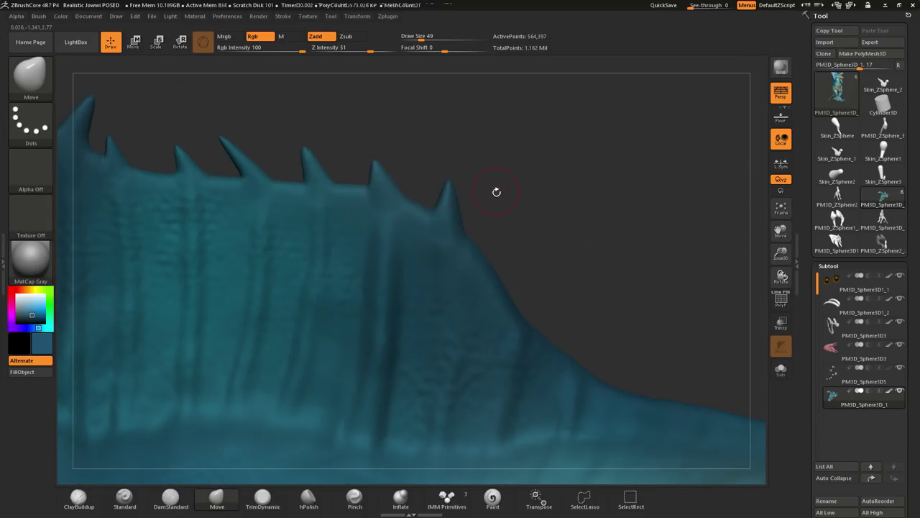
{"action": "mouse_move", "coordinate": [580, 366]}
{"action": "left_mouse_down"}
{"action": "mouse_move", "coordinate": [378, 239]}
{"action": "mouse_move", "coordinate": [523, 221]}
{"action": "mouse_move", "coordinate": [443, 228]}
{"action": "left_mouse_up"}
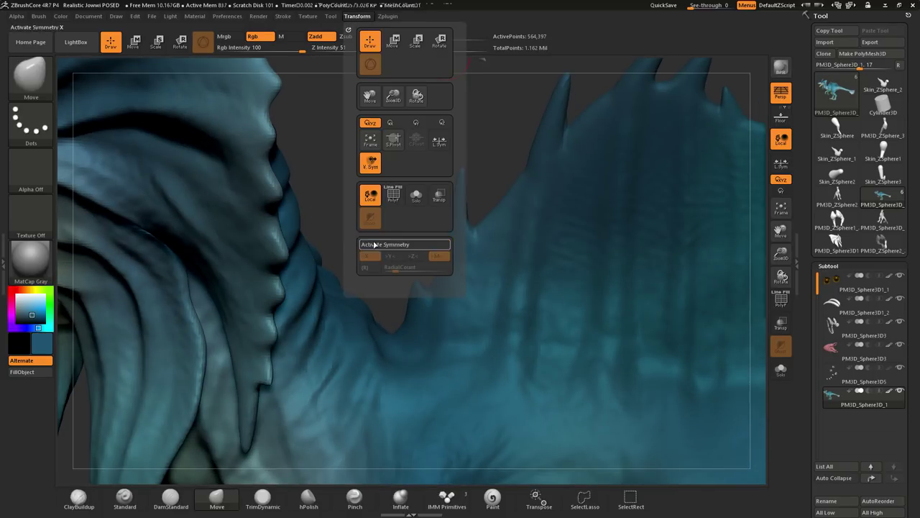
{"action": "mouse_move", "coordinate": [420, 254]}
{"action": "left_mouse_down"}
{"action": "mouse_move", "coordinate": [344, 312]}
{"action": "mouse_move", "coordinate": [317, 219]}
{"action": "mouse_move", "coordinate": [349, 288]}
{"action": "mouse_move", "coordinate": [354, 222]}
{"action": "mouse_move", "coordinate": [427, 72]}
{"action": "left_mouse_up"}
{"action": "mouse_move", "coordinate": [394, 193]}
{"action": "left_mouse_down"}
{"action": "mouse_move", "coordinate": [451, 264]}
{"action": "mouse_move", "coordinate": [314, 223]}
{"action": "left_mouse_up"}
Pull more hooked spikes along the rest of the back and sail.
{"action": "mouse_move", "coordinate": [279, 248]}
{"action": "left_mouse_down"}
{"action": "mouse_move", "coordinate": [417, 345]}
{"action": "mouse_move", "coordinate": [689, 334]}
{"action": "mouse_move", "coordinate": [392, 82]}
{"action": "left_mouse_up"}
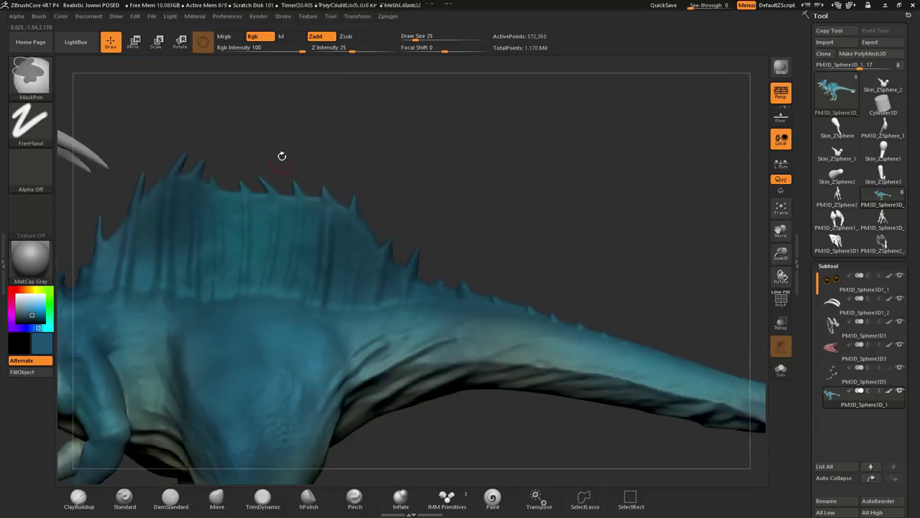
{"action": "left_click_drag", "start_coordinate": [416, 40], "coordinate": [430, 36]}
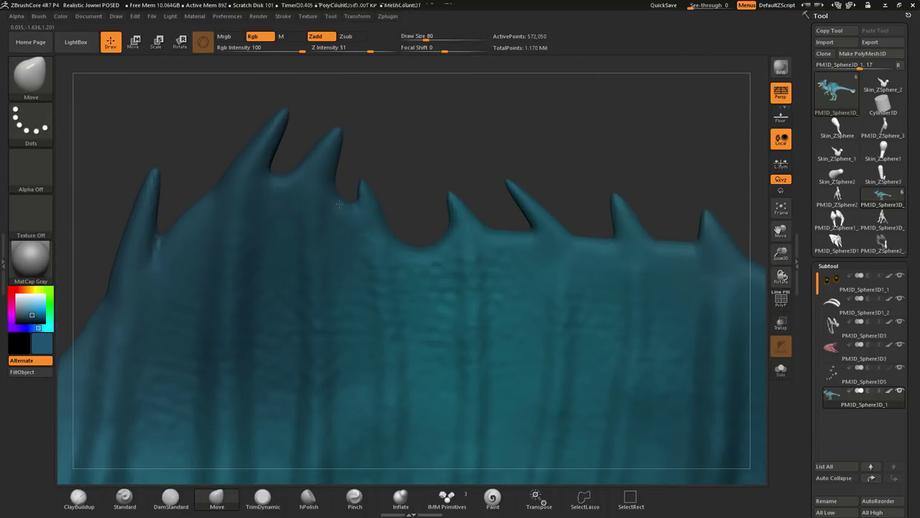
{"action": "left_click_drag", "start_coordinate": [304, 215], "coordinate": [438, 155]}
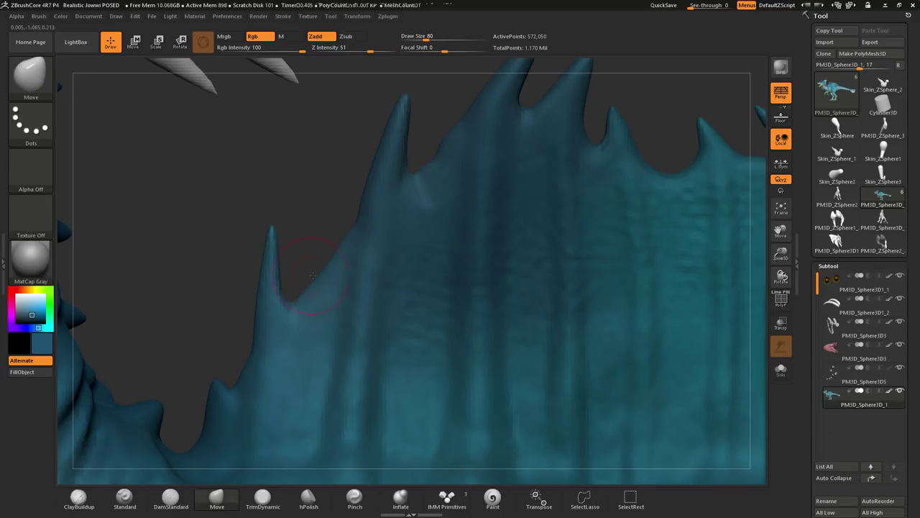
{"action": "left_click_drag", "start_coordinate": [309, 307], "coordinate": [431, 273]}
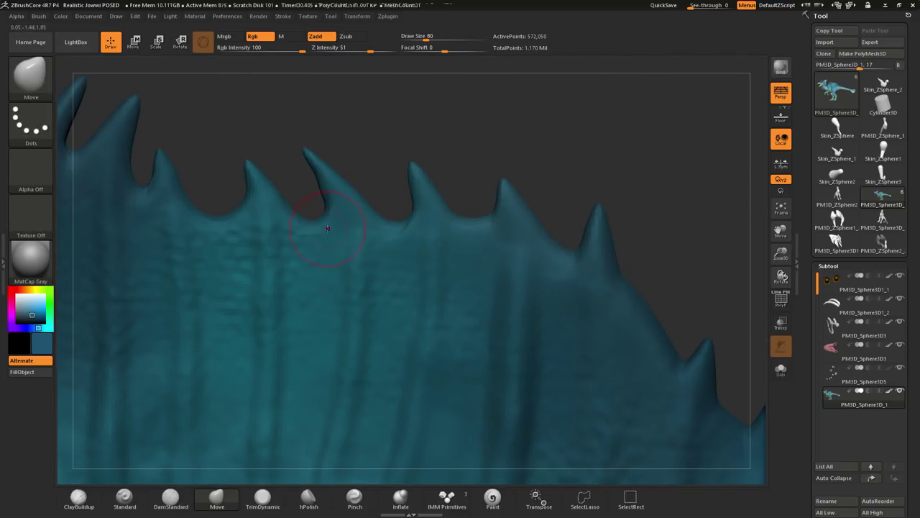
{"action": "left_click_drag", "start_coordinate": [215, 245], "coordinate": [415, 158]}
{"action": "mouse_move", "coordinate": [543, 248]}
{"action": "left_mouse_down"}
{"action": "mouse_move", "coordinate": [560, 289]}
{"action": "mouse_move", "coordinate": [499, 153]}
{"action": "mouse_move", "coordinate": [518, 174]}
{"action": "left_mouse_up"}
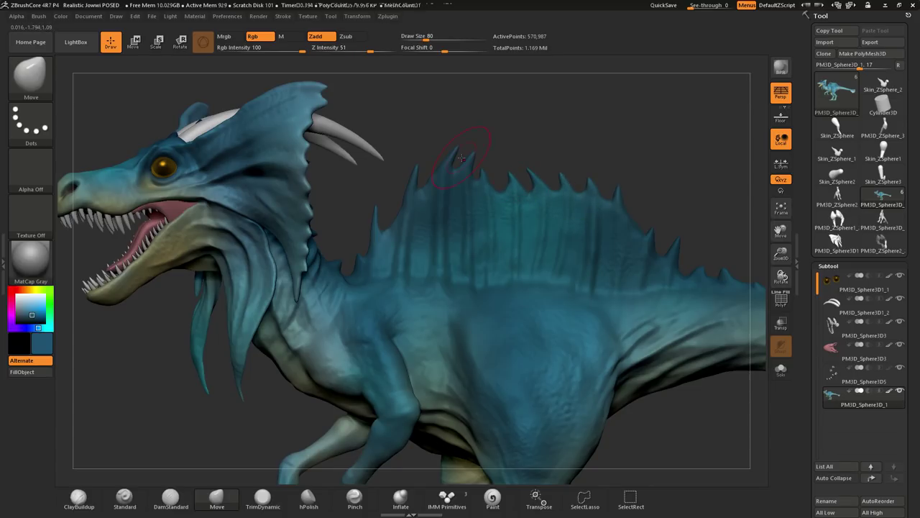
{"action": "mouse_move", "coordinate": [530, 287]}
{"action": "left_mouse_down"}
{"action": "mouse_move", "coordinate": [429, 333]}
{"action": "mouse_move", "coordinate": [411, 308]}
{"action": "mouse_move", "coordinate": [430, 325]}
{"action": "left_mouse_up"}
Pull several drooping spikes down from the tail fin's lower edge.
{"action": "mouse_move", "coordinate": [376, 292]}
{"action": "left_mouse_down"}
{"action": "mouse_move", "coordinate": [591, 316]}
{"action": "mouse_move", "coordinate": [452, 227]}
{"action": "left_mouse_up"}
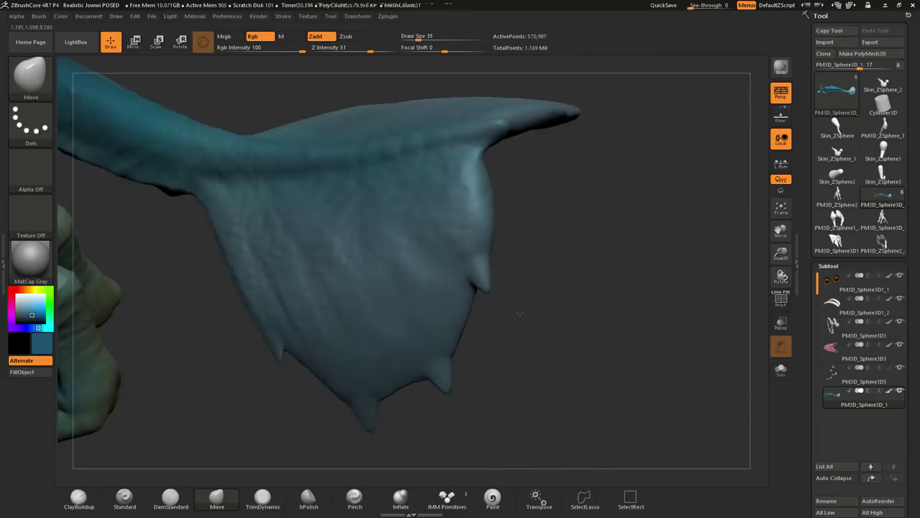
{"action": "mouse_move", "coordinate": [451, 227]}
{"action": "left_mouse_down"}
{"action": "mouse_move", "coordinate": [376, 323]}
{"action": "mouse_move", "coordinate": [364, 135]}
{"action": "left_mouse_up"}
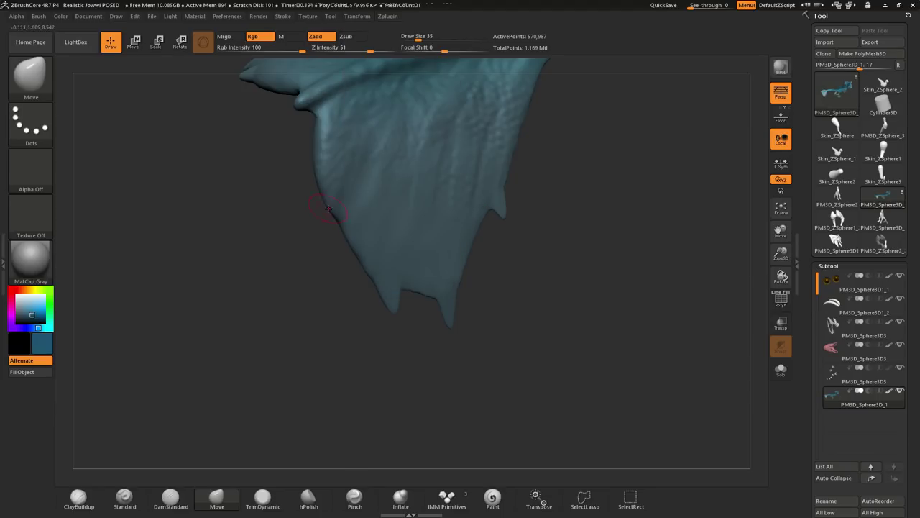
{"action": "mouse_move", "coordinate": [328, 208]}
{"action": "left_mouse_down"}
{"action": "mouse_move", "coordinate": [362, 302]}
{"action": "mouse_move", "coordinate": [489, 291]}
{"action": "mouse_move", "coordinate": [359, 250]}
{"action": "mouse_move", "coordinate": [450, 298]}
{"action": "mouse_move", "coordinate": [465, 281]}
{"action": "left_mouse_up"}
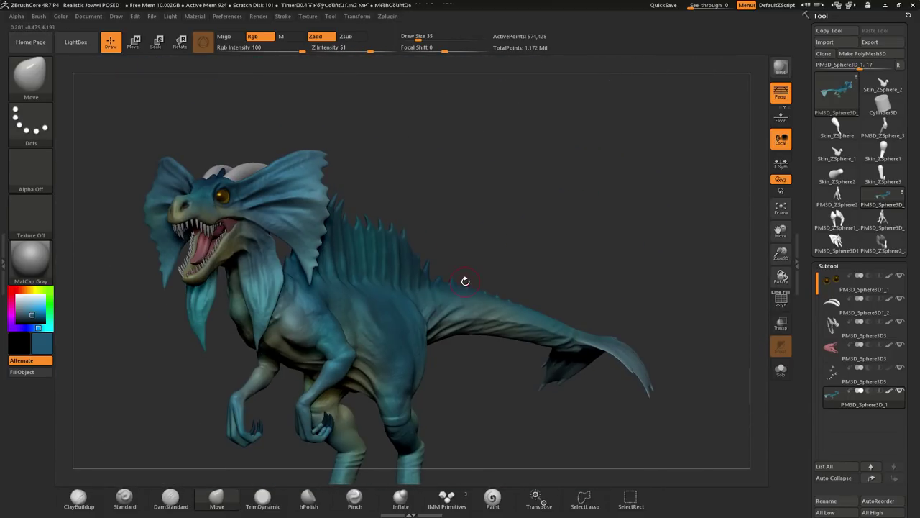
Sculpt ClayBuildup ribbed ridges along the sail spine and across the tail fin membrane.
{"action": "key", "text": "b"}
{"action": "key", "text": "c"}
{"action": "key", "text": "b"}
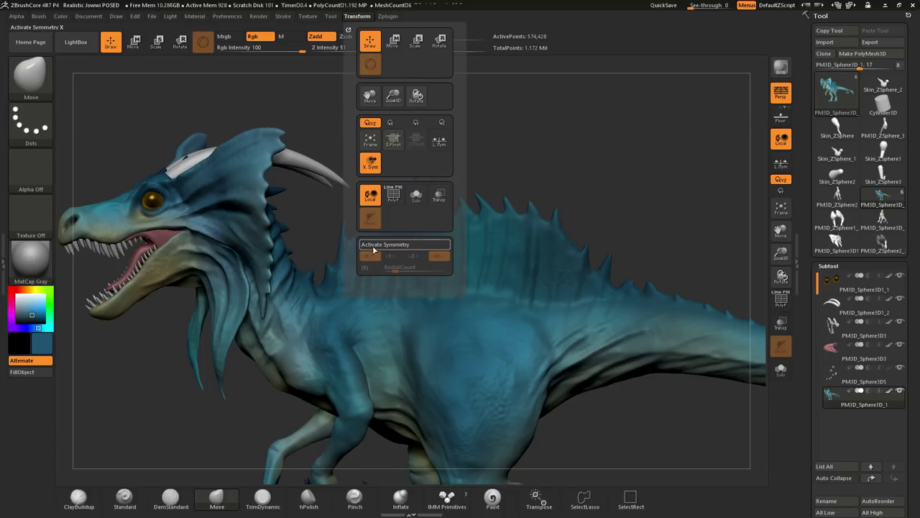
{"action": "left_click_drag", "start_coordinate": [403, 173], "coordinate": [415, 194], "text": "alt"}
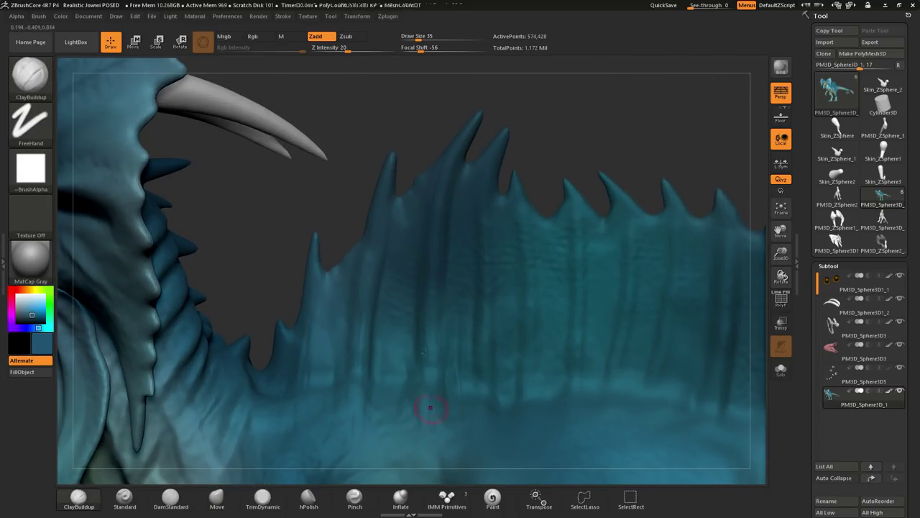
{"action": "mouse_move", "coordinate": [509, 128]}
{"action": "left_mouse_down"}
{"action": "mouse_move", "coordinate": [476, 253]}
{"action": "mouse_move", "coordinate": [524, 312]}
{"action": "left_mouse_up"}
{"action": "left_click_drag", "start_coordinate": [507, 195], "coordinate": [436, 214]}
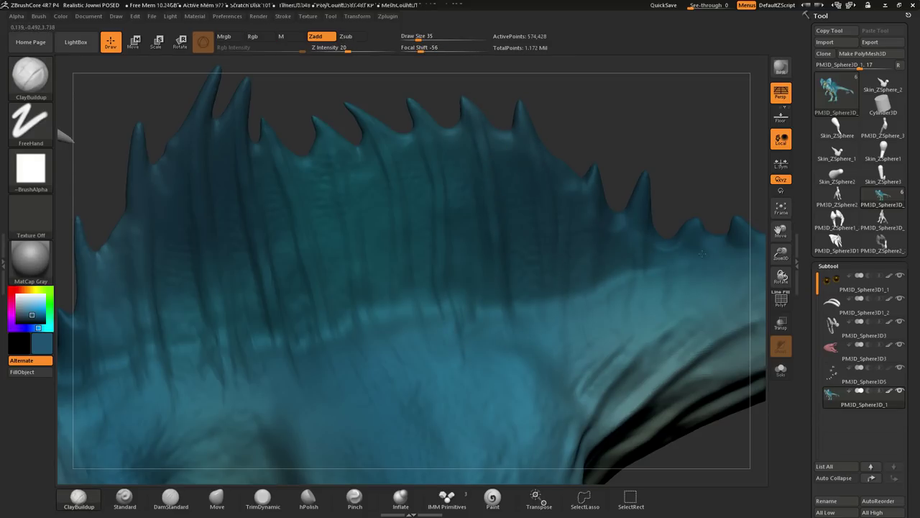
{"action": "left_click_drag", "start_coordinate": [714, 250], "coordinate": [536, 199]}
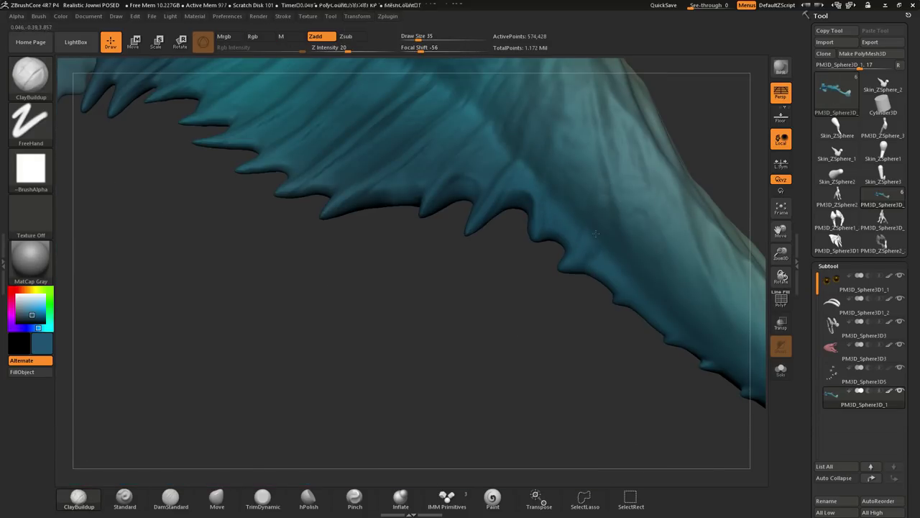
{"action": "left_click_drag", "start_coordinate": [601, 207], "coordinate": [562, 302]}
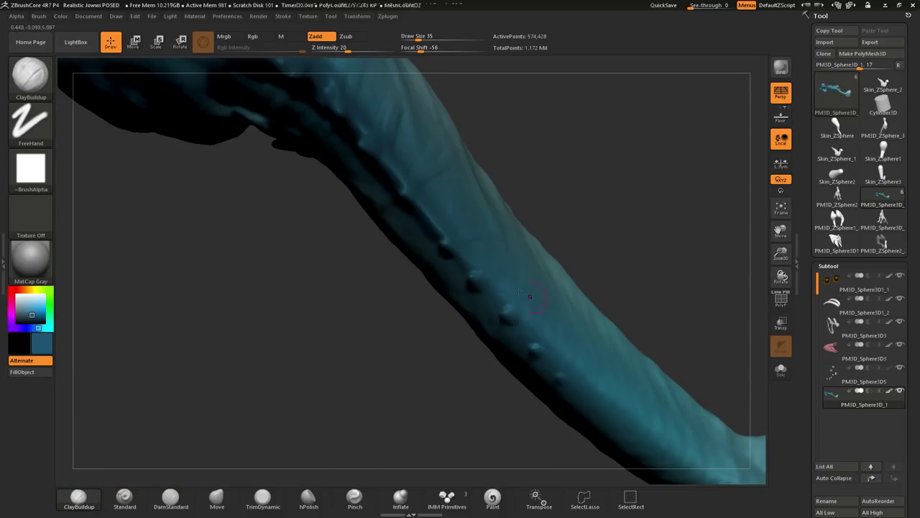
{"action": "mouse_move", "coordinate": [569, 355]}
{"action": "left_mouse_down"}
{"action": "mouse_move", "coordinate": [567, 224]}
{"action": "mouse_move", "coordinate": [497, 288]}
{"action": "left_mouse_up"}
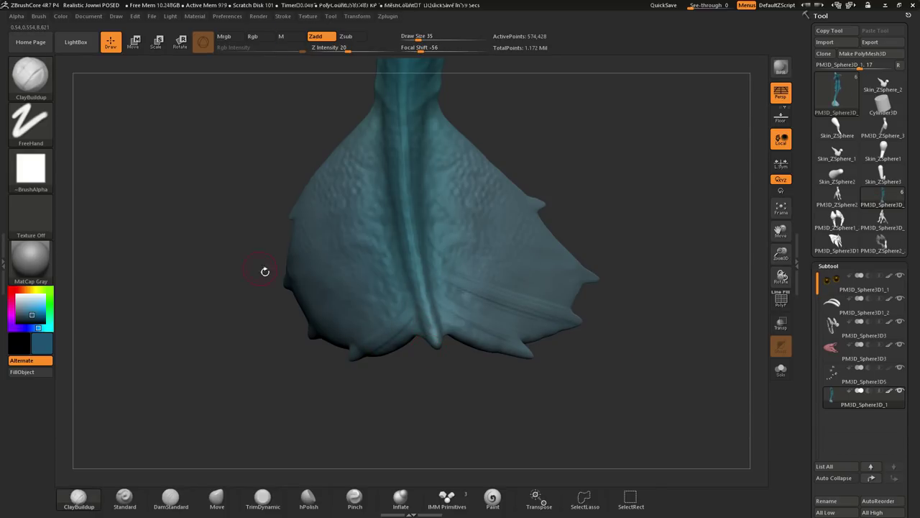
{"action": "left_click_drag", "start_coordinate": [265, 271], "coordinate": [444, 255]}
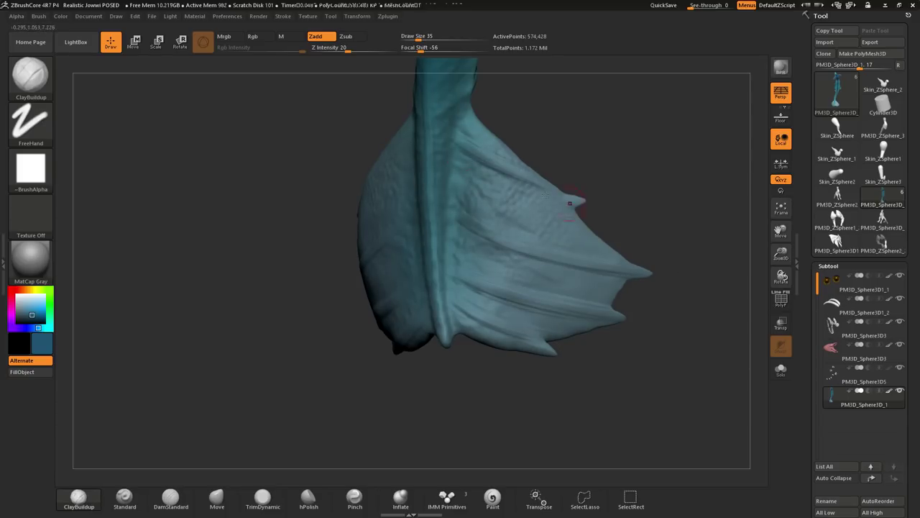
{"action": "left_click_drag", "start_coordinate": [516, 179], "coordinate": [469, 227]}
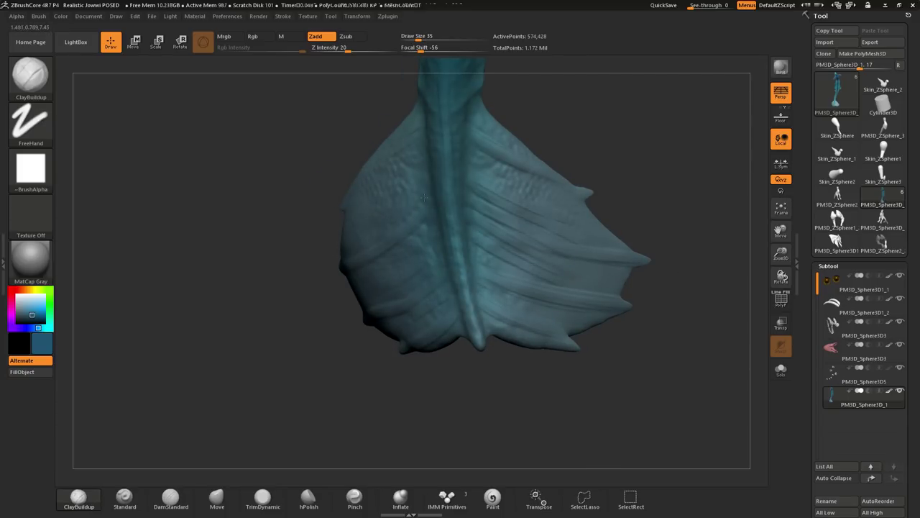
{"action": "left_click_drag", "start_coordinate": [379, 194], "coordinate": [425, 169]}
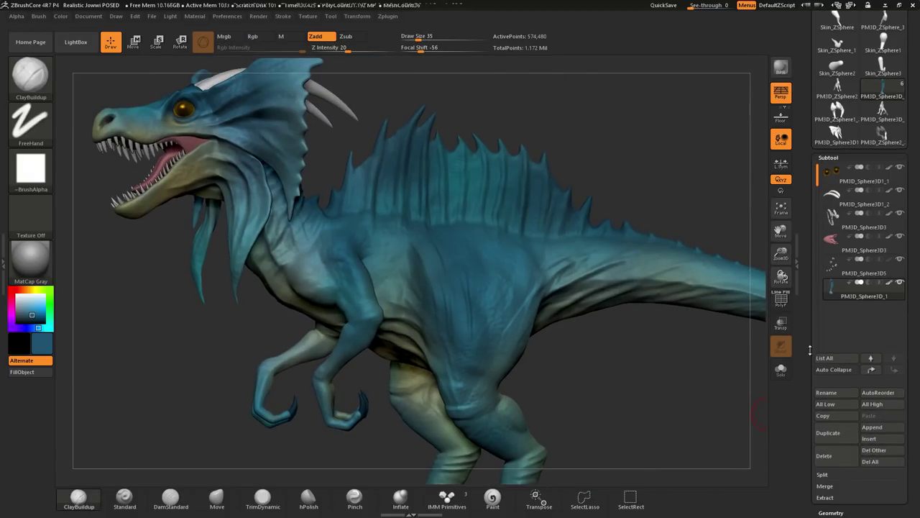
Choose the dm_dragonskin2 alpha for the Standard brush.
{"action": "scroll", "coordinate": [822, 403], "scroll_direction": "down", "scroll_amount": 5}
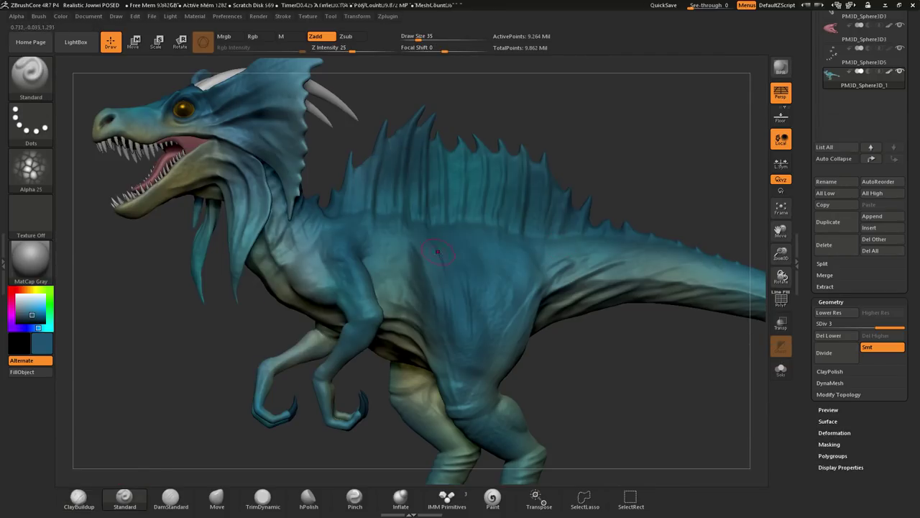
{"action": "left_click", "coordinate": [30, 169]}
{"action": "left_click", "coordinate": [595, 281]}
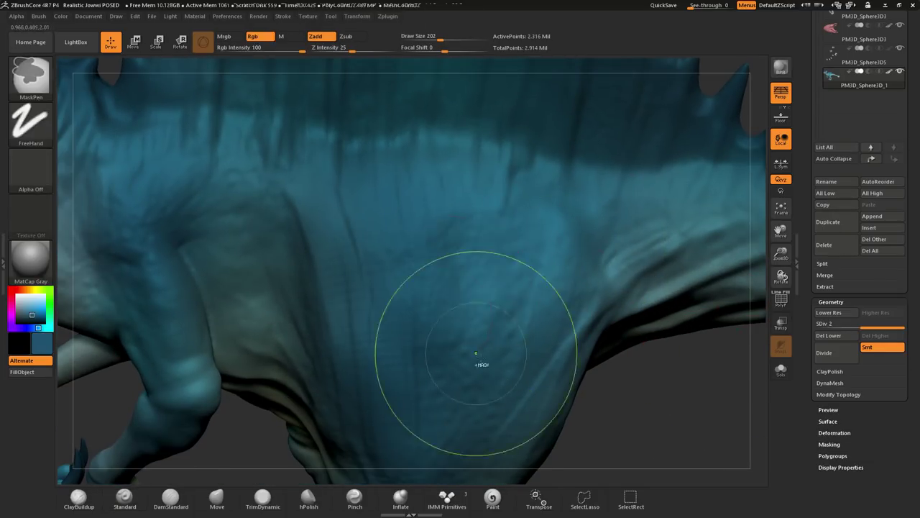
Subdivide the body to about 9.26 million points and stamp dragon-skin scales on the tail fin.
{"action": "key", "text": "ctrl+d"}
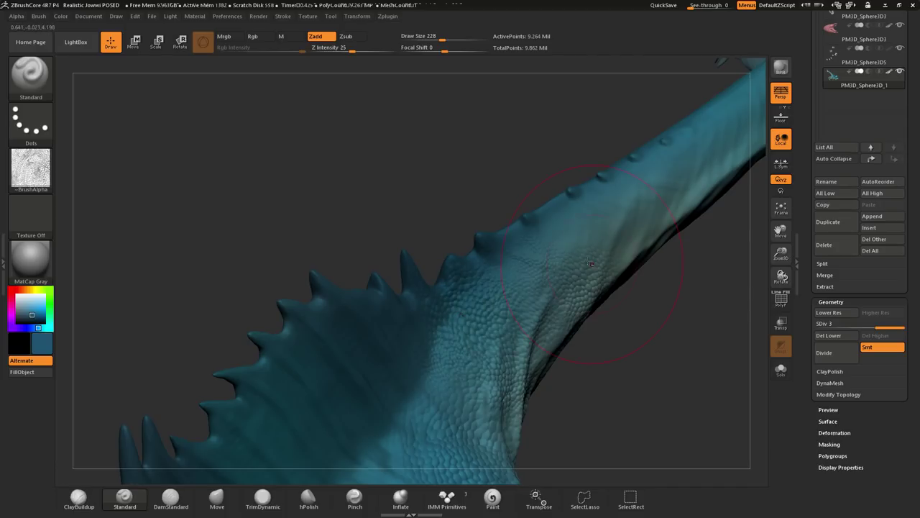
{"action": "left_click_drag", "start_coordinate": [594, 271], "coordinate": [477, 237]}
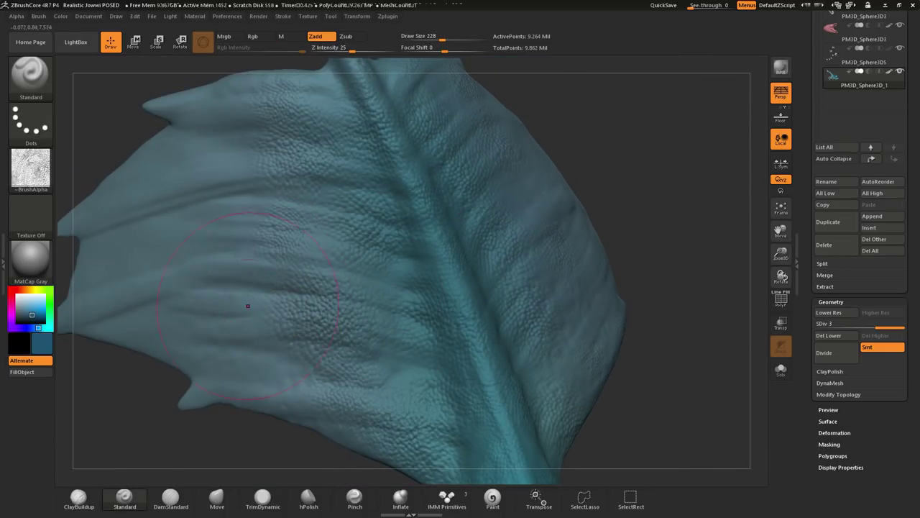
{"action": "mouse_move", "coordinate": [247, 305]}
{"action": "left_mouse_down"}
{"action": "mouse_move", "coordinate": [627, 362]}
{"action": "mouse_move", "coordinate": [525, 354]}
{"action": "left_mouse_up"}
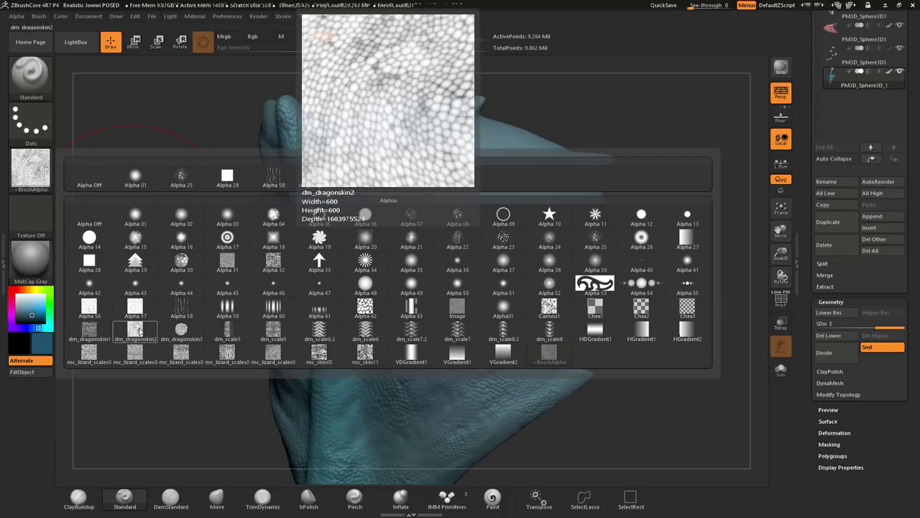
Switch to another scale alpha and stamp scales across the fin, flank, hip and upper thigh.
{"action": "left_click", "coordinate": [232, 293]}
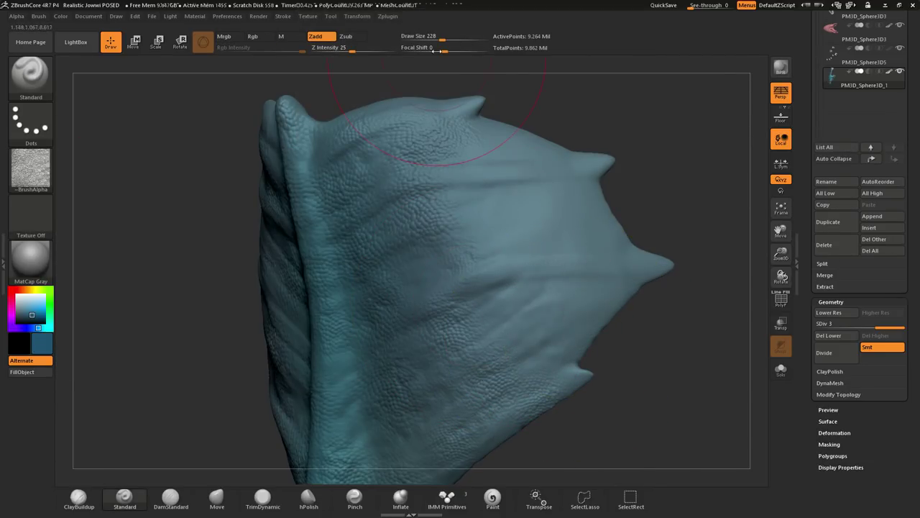
{"action": "mouse_move", "coordinate": [573, 114]}
{"action": "left_mouse_down"}
{"action": "mouse_move", "coordinate": [226, 266]}
{"action": "mouse_move", "coordinate": [323, 124]}
{"action": "mouse_move", "coordinate": [503, 328]}
{"action": "mouse_move", "coordinate": [342, 47]}
{"action": "left_mouse_up"}
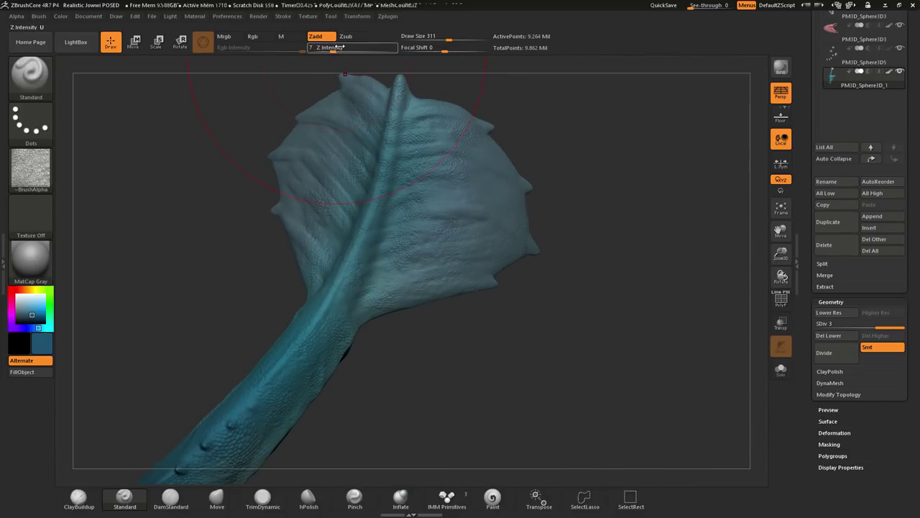
{"action": "mouse_move", "coordinate": [330, 85]}
{"action": "left_mouse_down"}
{"action": "mouse_move", "coordinate": [154, 339]}
{"action": "mouse_move", "coordinate": [475, 204]}
{"action": "mouse_move", "coordinate": [548, 220]}
{"action": "left_mouse_up"}
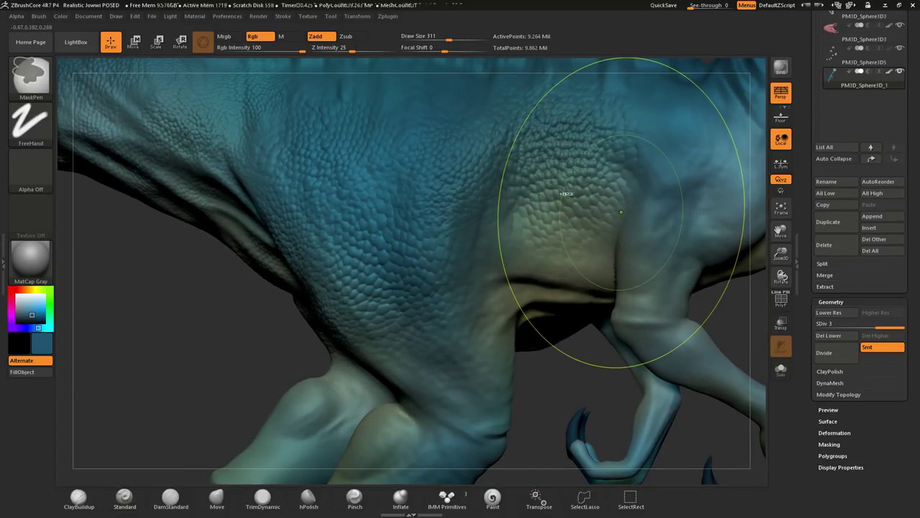
{"action": "mouse_move", "coordinate": [548, 220]}
{"action": "left_mouse_down"}
{"action": "mouse_move", "coordinate": [515, 352]}
{"action": "mouse_move", "coordinate": [552, 159]}
{"action": "mouse_move", "coordinate": [421, 242]}
{"action": "mouse_move", "coordinate": [308, 254]}
{"action": "mouse_move", "coordinate": [446, 54]}
{"action": "mouse_move", "coordinate": [129, 433]}
{"action": "mouse_move", "coordinate": [498, 319]}
{"action": "left_mouse_up"}
{"action": "left_click", "coordinate": [33, 198]}
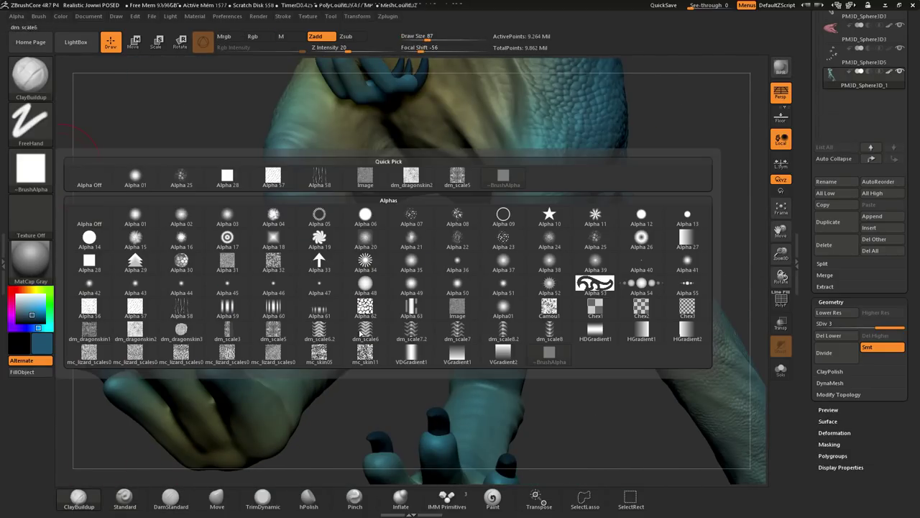
With a dm_scale alpha, sculpt horizontal creases across both shins above the feet, masking with Ctrl.
{"action": "left_click", "coordinate": [447, 333]}
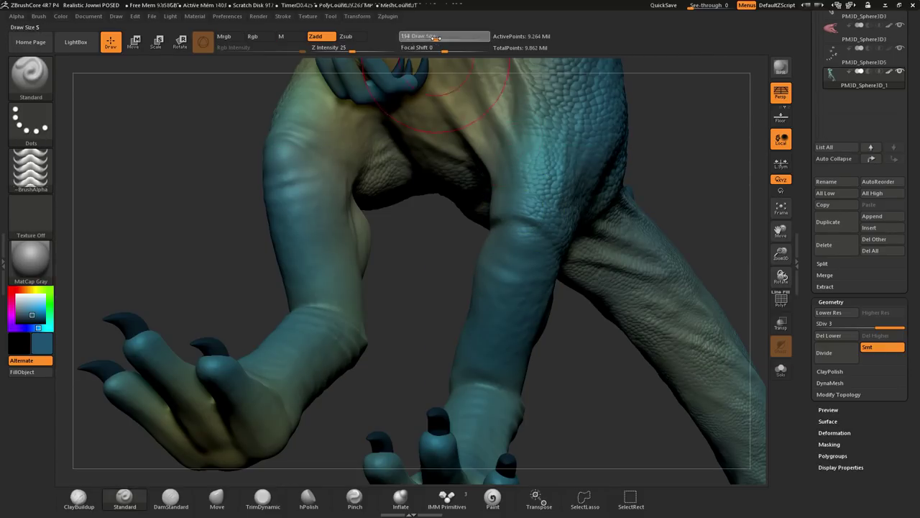
{"action": "key", "text": "ctrl"}
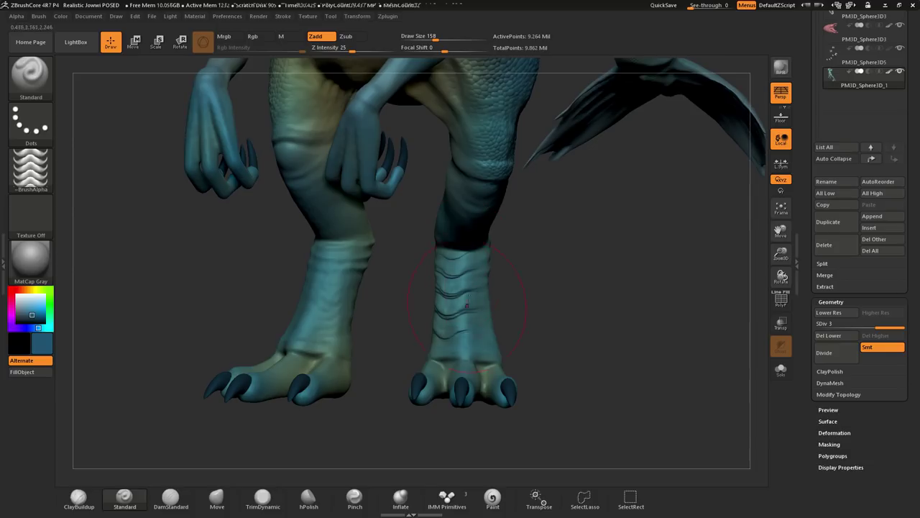
{"action": "left_click_drag", "start_coordinate": [475, 261], "coordinate": [220, 269]}
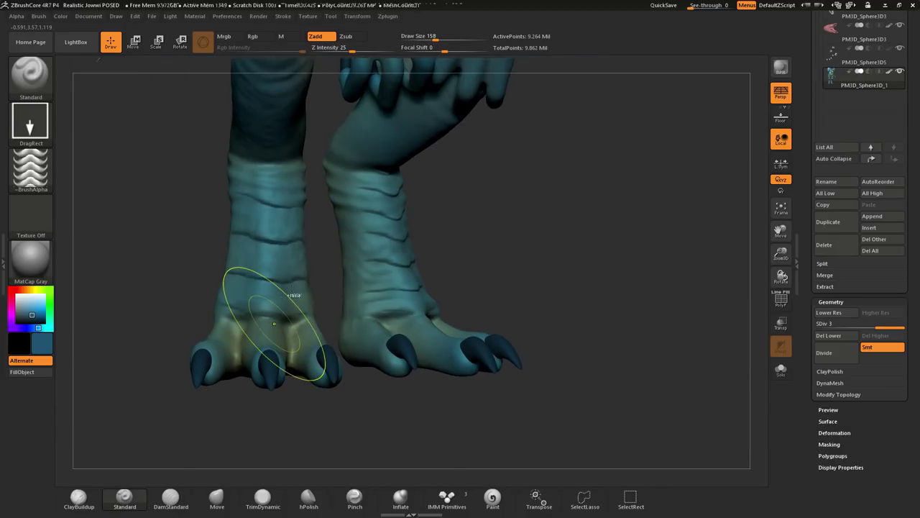
Sculpt ring-like creases into the ankles and toes of both feet.
{"action": "left_click_drag", "start_coordinate": [268, 341], "coordinate": [263, 322]}
{"action": "left_click_drag", "start_coordinate": [261, 207], "coordinate": [269, 191]}
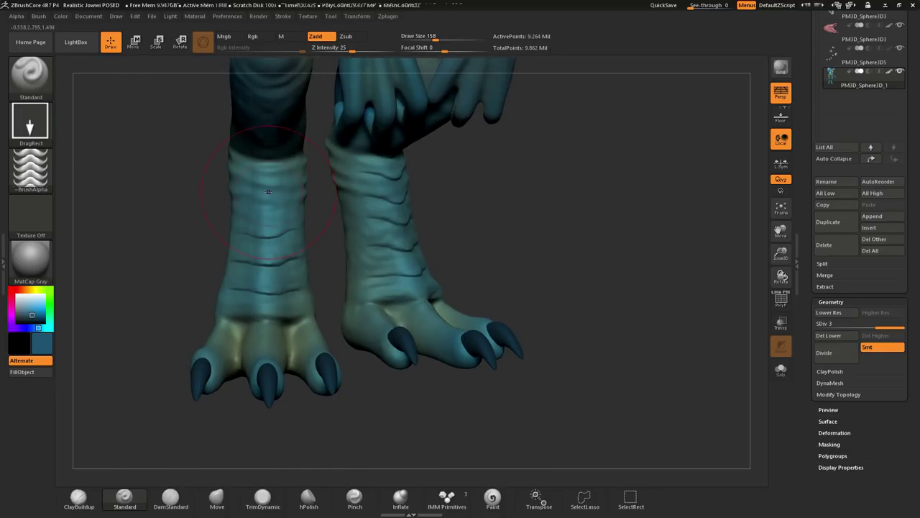
{"action": "mouse_move", "coordinate": [268, 263]}
{"action": "left_mouse_down"}
{"action": "mouse_move", "coordinate": [375, 315]}
{"action": "mouse_move", "coordinate": [382, 261]}
{"action": "mouse_move", "coordinate": [377, 293]}
{"action": "left_mouse_up"}
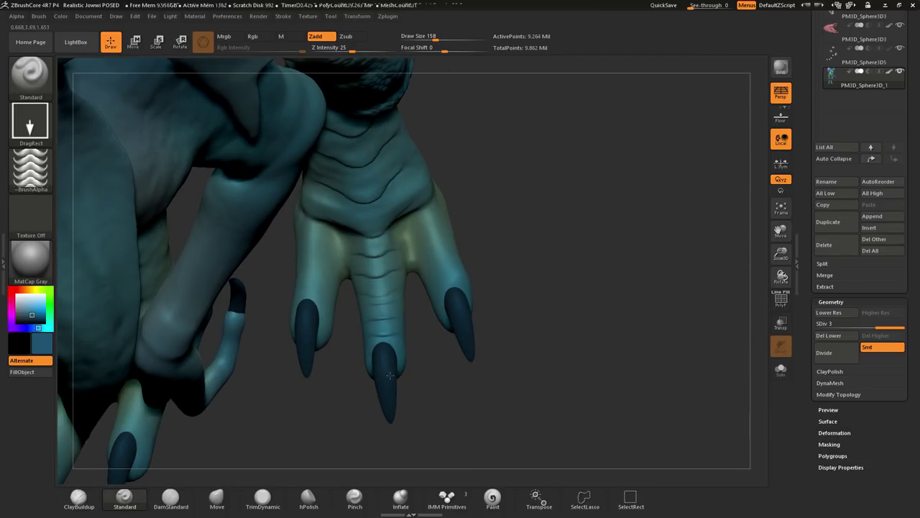
{"action": "left_click_drag", "start_coordinate": [389, 375], "coordinate": [441, 235]}
{"action": "left_click_drag", "start_coordinate": [455, 280], "coordinate": [459, 310]}
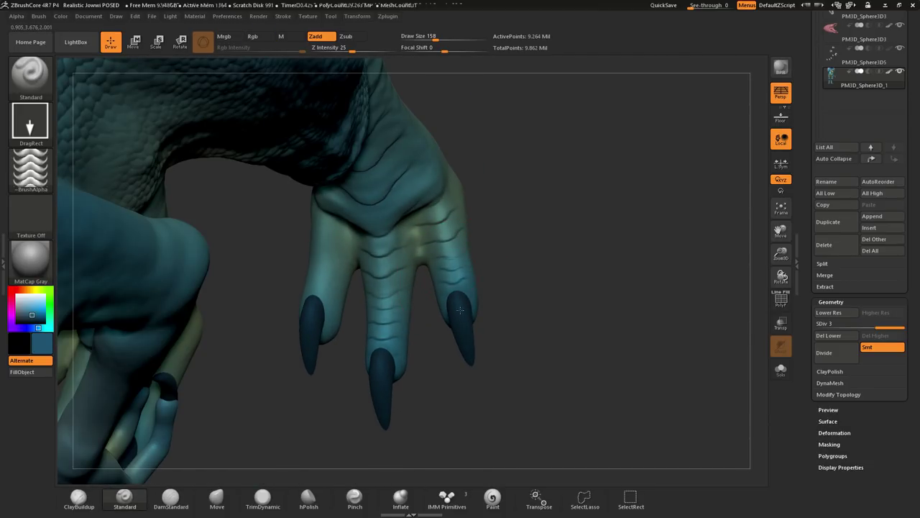
{"action": "left_click_drag", "start_coordinate": [315, 328], "coordinate": [376, 276]}
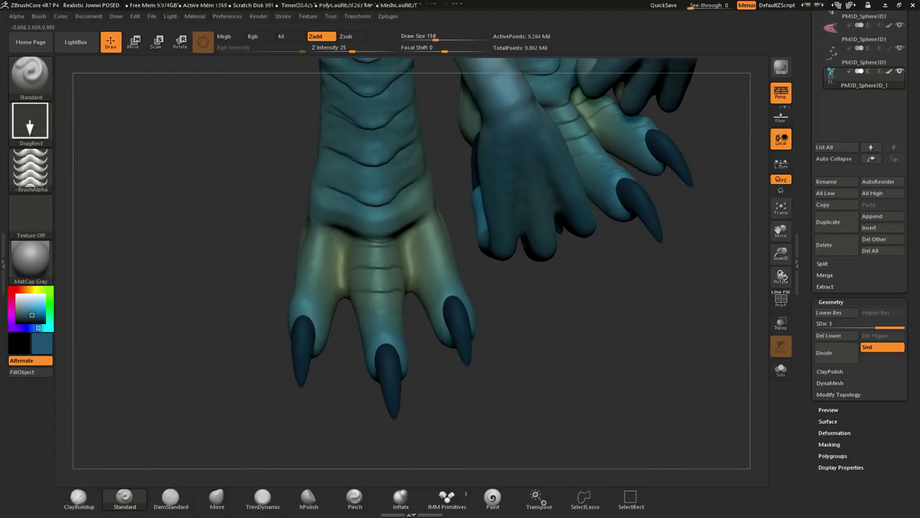
{"action": "left_click_drag", "start_coordinate": [404, 250], "coordinate": [386, 309]}
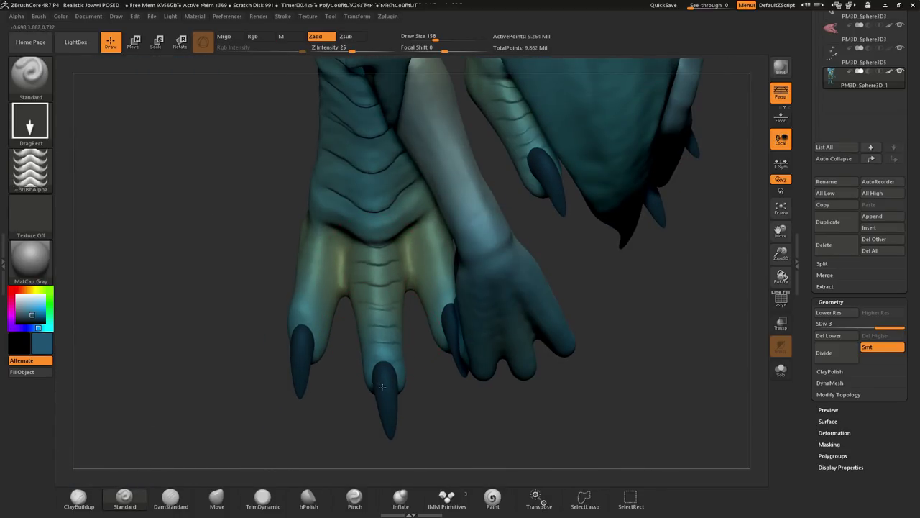
{"action": "left_click_drag", "start_coordinate": [380, 374], "coordinate": [388, 345]}
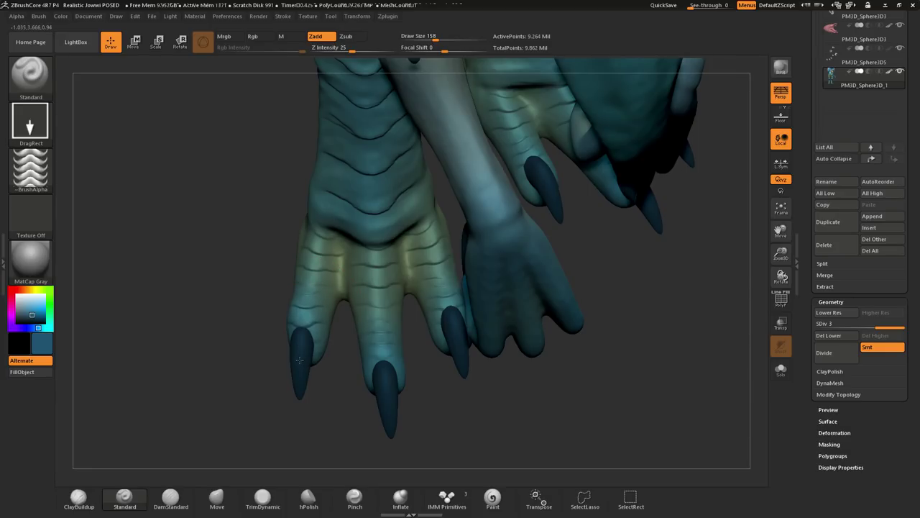
{"action": "left_click_drag", "start_coordinate": [300, 359], "coordinate": [432, 324]}
Set the dm_scale8.2 alpha with a dotted stroke and mask the end of the foot.
{"action": "left_click", "coordinate": [30, 169]}
{"action": "left_click", "coordinate": [582, 284]}
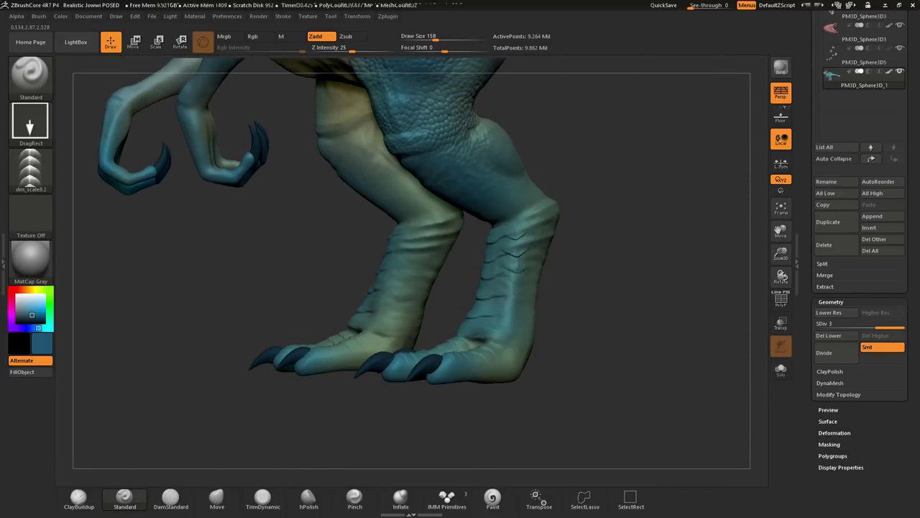
{"action": "left_click_drag", "start_coordinate": [516, 290], "coordinate": [538, 294]}
{"action": "left_click_drag", "start_coordinate": [341, 291], "coordinate": [503, 196]}
{"action": "left_click", "coordinate": [30, 122]}
{"action": "mouse_move", "coordinate": [489, 302]}
{"action": "left_mouse_down"}
{"action": "mouse_move", "coordinate": [565, 323]}
{"action": "mouse_move", "coordinate": [553, 250]}
{"action": "left_mouse_up"}
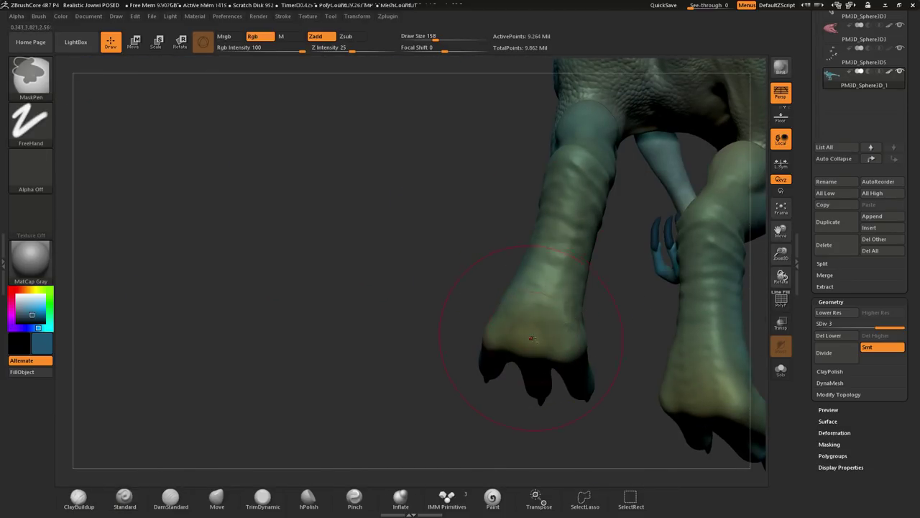
{"action": "left_click_drag", "start_coordinate": [531, 338], "coordinate": [484, 255]}
Switch to the dm_dragonskin1 alpha and spray scale texture over the thighs and legs.
{"action": "left_click", "coordinate": [30, 169]}
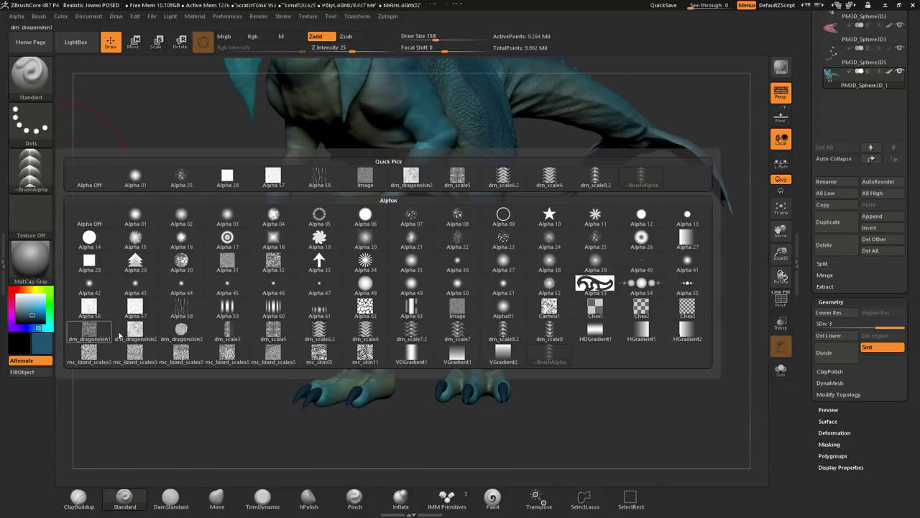
{"action": "left_click_drag", "start_coordinate": [120, 336], "coordinate": [486, 316]}
{"action": "left_click_drag", "start_coordinate": [548, 345], "coordinate": [390, 353]}
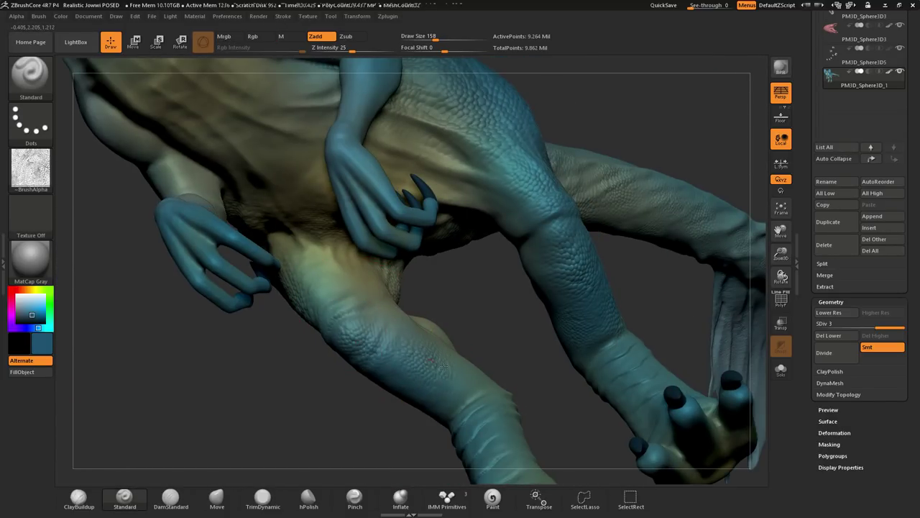
{"action": "mouse_move", "coordinate": [443, 364]}
{"action": "left_mouse_down"}
{"action": "mouse_move", "coordinate": [330, 298]}
{"action": "mouse_move", "coordinate": [405, 262]}
{"action": "left_mouse_up"}
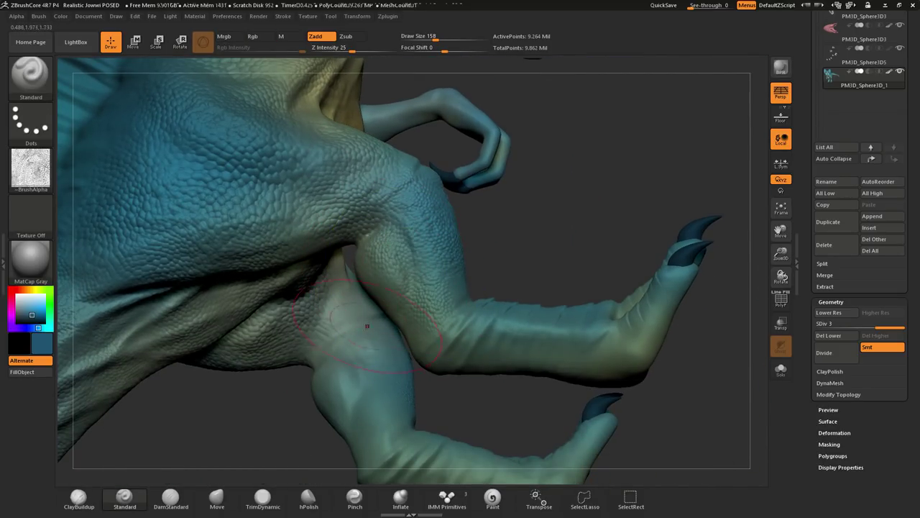
{"action": "left_click_drag", "start_coordinate": [383, 322], "coordinate": [573, 232]}
{"action": "left_click_drag", "start_coordinate": [565, 299], "coordinate": [500, 273]}
{"action": "mouse_move", "coordinate": [533, 359]}
{"action": "left_mouse_down"}
{"action": "mouse_move", "coordinate": [504, 317]}
{"action": "mouse_move", "coordinate": [601, 224]}
{"action": "mouse_move", "coordinate": [489, 325]}
{"action": "mouse_move", "coordinate": [628, 411]}
{"action": "left_mouse_up"}
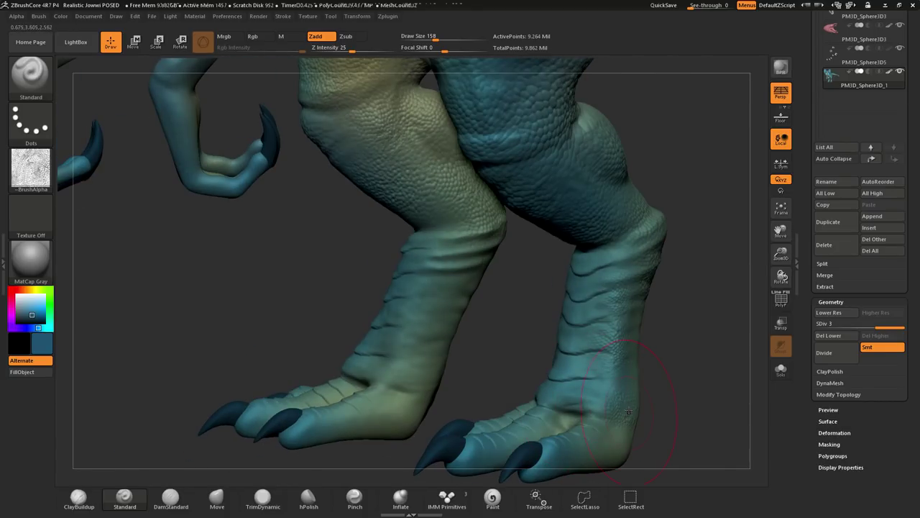
Spray fine scale texture over the lower legs, heels and claws of both feet.
{"action": "mouse_move", "coordinate": [441, 301]}
{"action": "left_mouse_down"}
{"action": "mouse_move", "coordinate": [256, 284]}
{"action": "mouse_move", "coordinate": [281, 254]}
{"action": "left_mouse_up"}
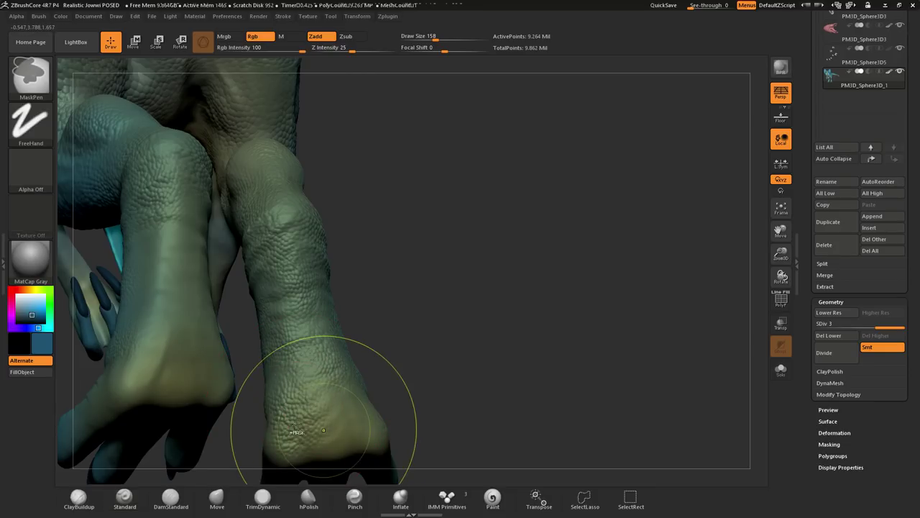
{"action": "left_click_drag", "start_coordinate": [432, 324], "coordinate": [464, 200]}
{"action": "mouse_move", "coordinate": [471, 322]}
{"action": "left_mouse_down"}
{"action": "mouse_move", "coordinate": [532, 334]}
{"action": "mouse_move", "coordinate": [454, 330]}
{"action": "left_mouse_up"}
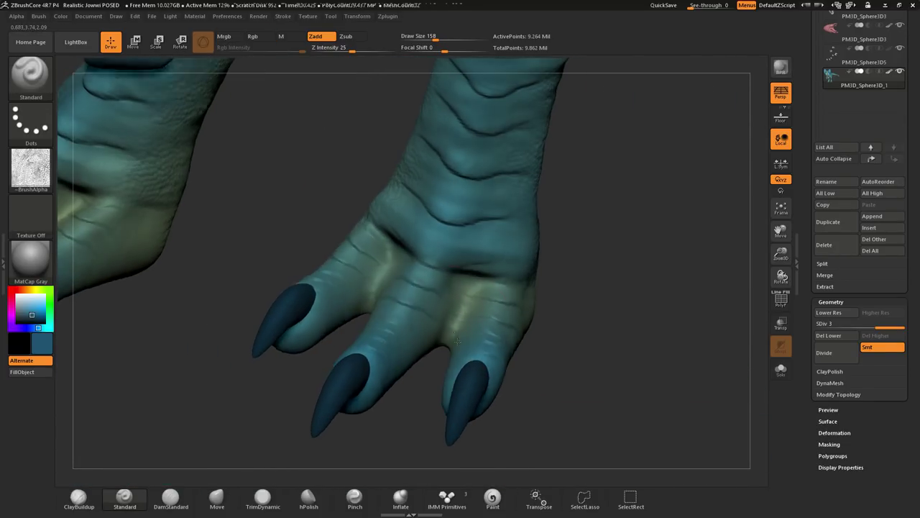
{"action": "left_click_drag", "start_coordinate": [365, 307], "coordinate": [282, 248]}
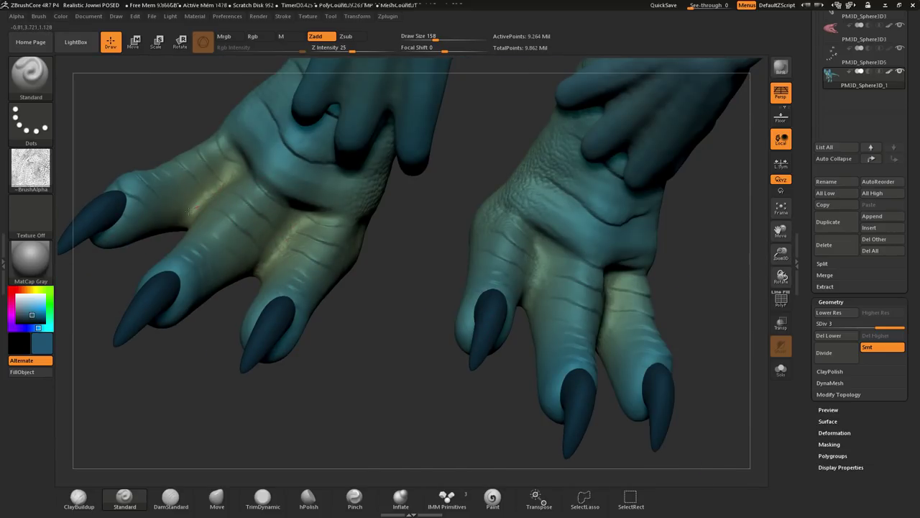
{"action": "left_click_drag", "start_coordinate": [199, 207], "coordinate": [352, 244]}
{"action": "mouse_move", "coordinate": [412, 317]}
{"action": "left_mouse_down"}
{"action": "mouse_move", "coordinate": [442, 329]}
{"action": "mouse_move", "coordinate": [463, 308]}
{"action": "mouse_move", "coordinate": [438, 287]}
{"action": "mouse_move", "coordinate": [538, 253]}
{"action": "mouse_move", "coordinate": [271, 265]}
{"action": "left_mouse_up"}
{"action": "left_click_drag", "start_coordinate": [432, 252], "coordinate": [535, 305]}
{"action": "left_click_drag", "start_coordinate": [626, 257], "coordinate": [461, 273]}
{"action": "left_click", "coordinate": [458, 310]}
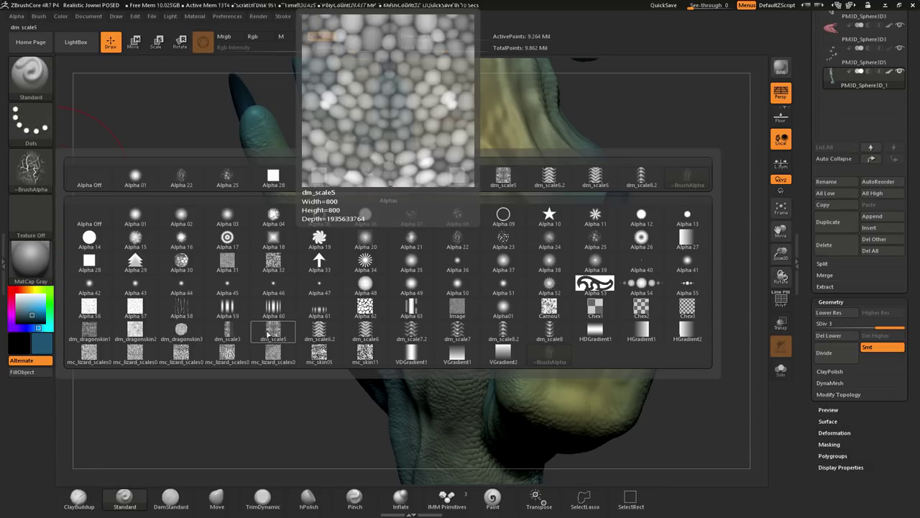
Use Alpha 58 with a Spray stroke to texture fine scales over the hands and fingers.
{"action": "left_click", "coordinate": [135, 309]}
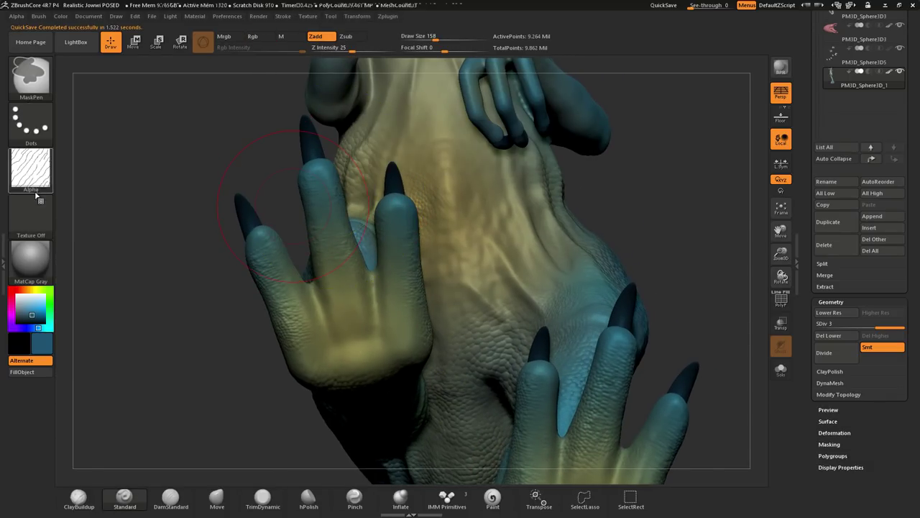
{"action": "left_click", "coordinate": [319, 309]}
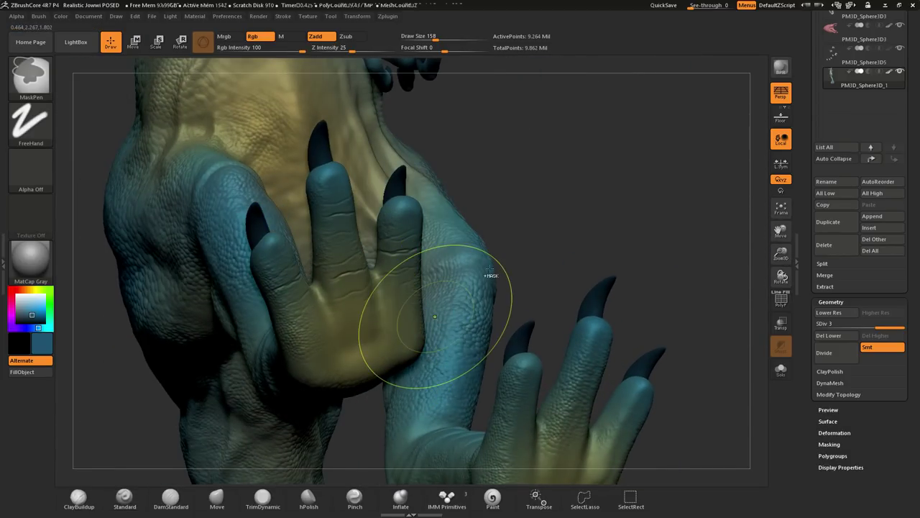
{"action": "left_click", "coordinate": [273, 131]}
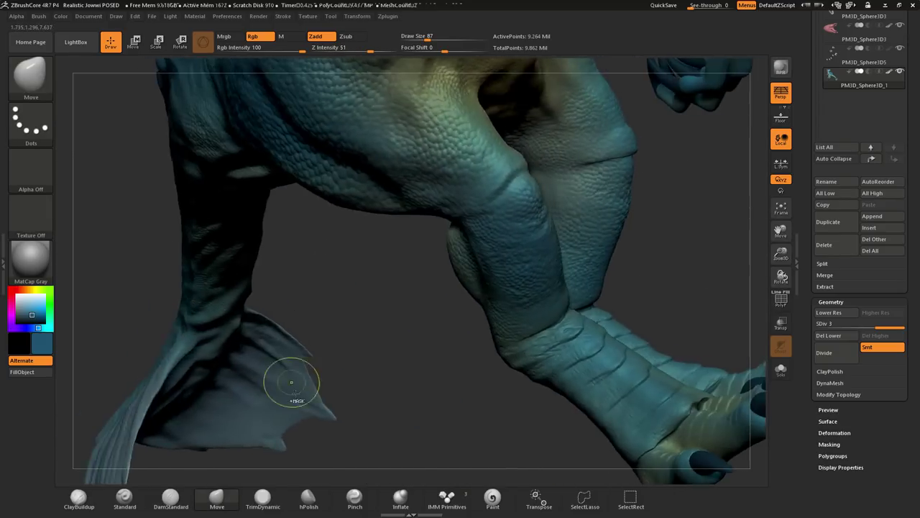
With a dm_dragonskin alpha, stamp large plate scales on the snout and finer scales around the jaws.
{"action": "left_click_drag", "start_coordinate": [288, 379], "coordinate": [336, 330]}
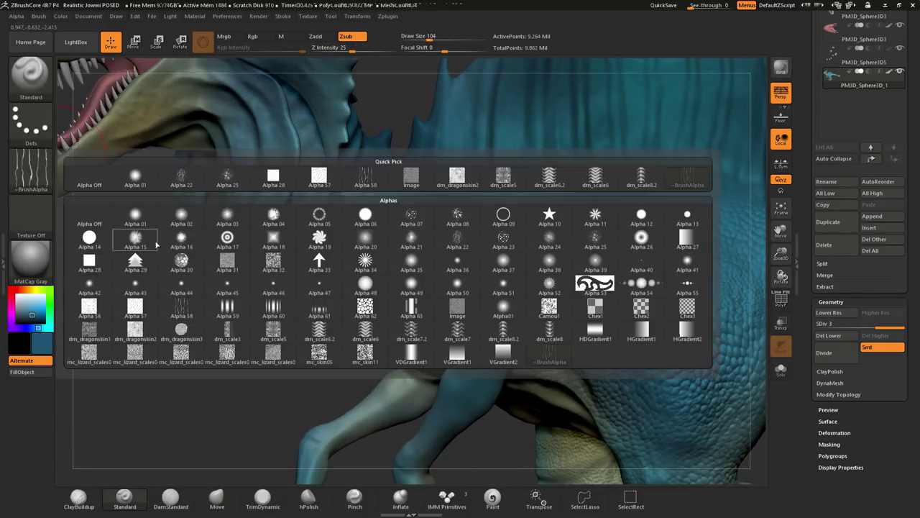
{"action": "left_click", "coordinate": [594, 278]}
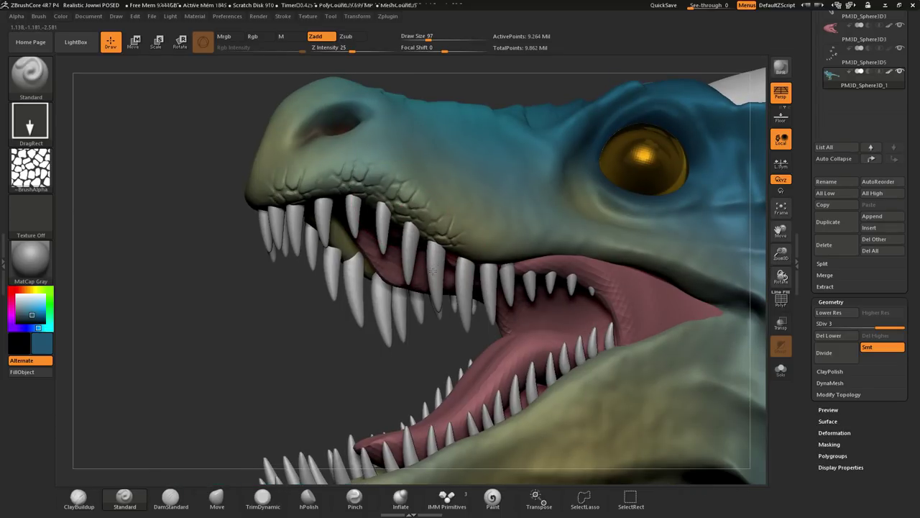
Stamp rows of plate scales along the upper and lower lip edges around the open mouth.
{"action": "right_click_drag", "start_coordinate": [434, 271], "coordinate": [507, 248]}
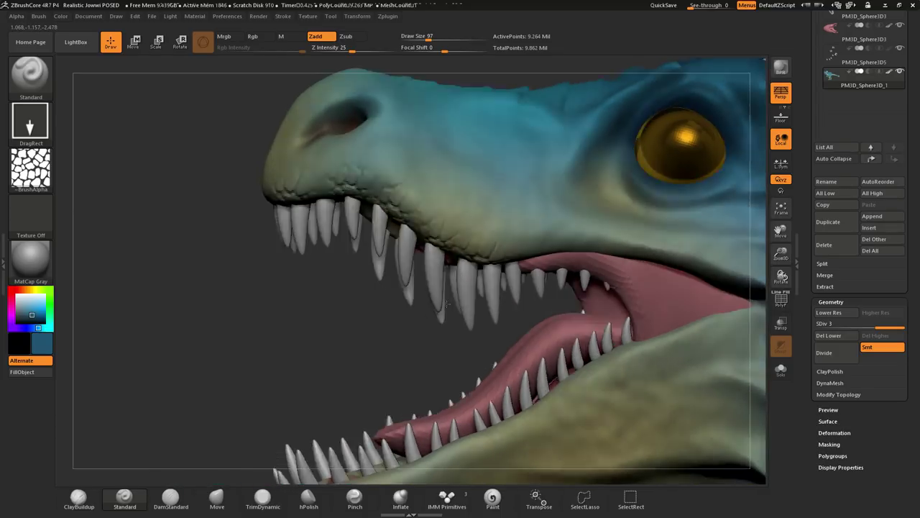
{"action": "right_click_drag", "start_coordinate": [605, 288], "coordinate": [544, 236]}
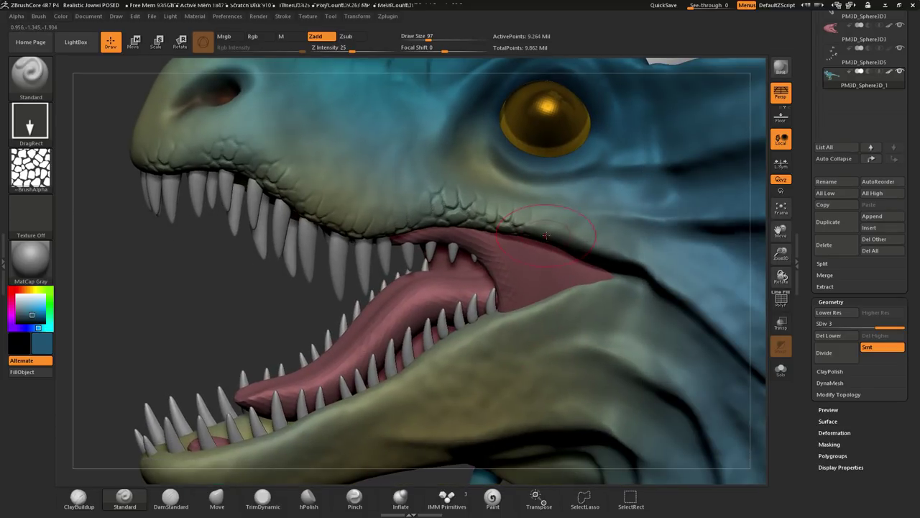
{"action": "right_click_drag", "start_coordinate": [647, 292], "coordinate": [694, 164]}
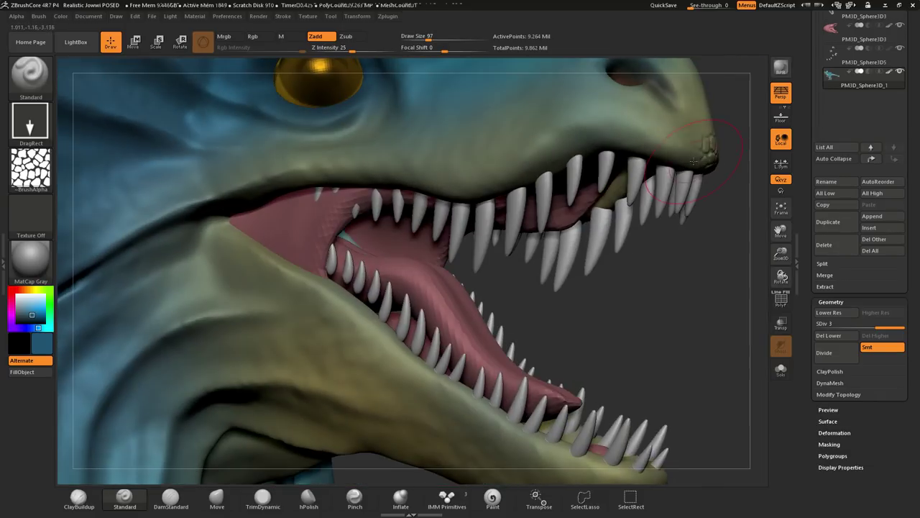
{"action": "right_click_drag", "start_coordinate": [635, 167], "coordinate": [513, 184]}
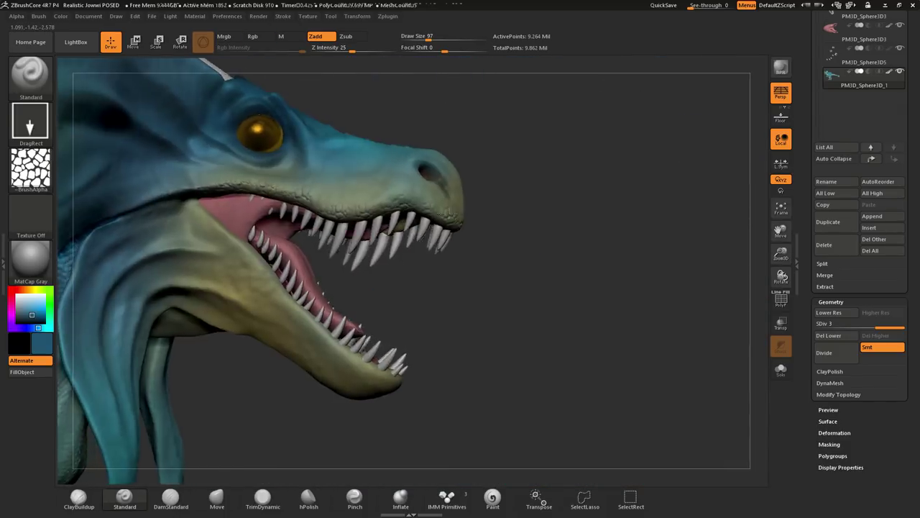
{"action": "mouse_move", "coordinate": [503, 252]}
{"action": "right_mouse_down"}
{"action": "mouse_move", "coordinate": [445, 330]}
{"action": "mouse_move", "coordinate": [508, 298]}
{"action": "right_mouse_up"}
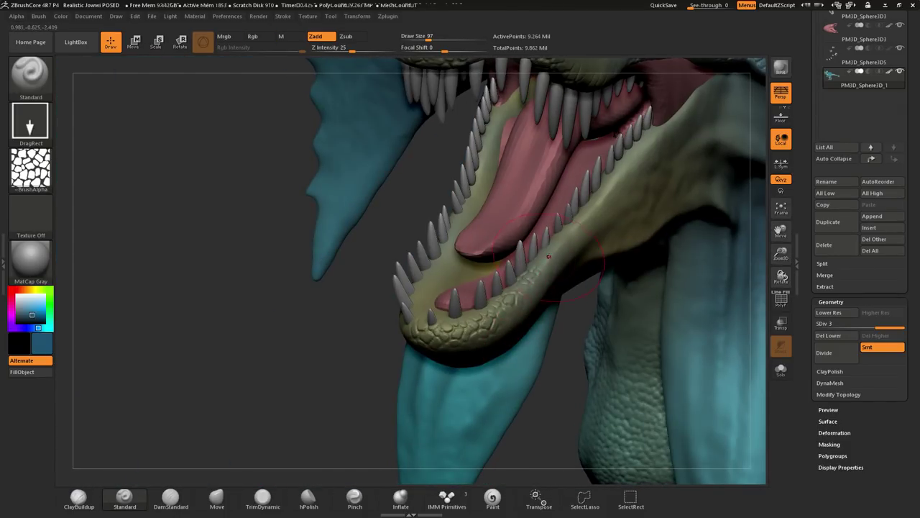
{"action": "right_click_drag", "start_coordinate": [648, 160], "coordinate": [618, 198]}
{"action": "right_click_drag", "start_coordinate": [717, 184], "coordinate": [432, 254]}
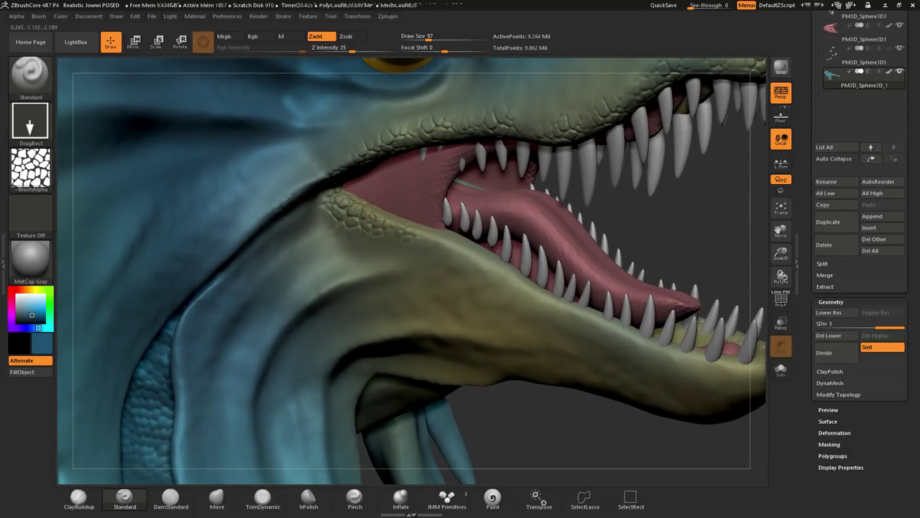
{"action": "right_click_drag", "start_coordinate": [568, 317], "coordinate": [545, 297]}
{"action": "right_click_drag", "start_coordinate": [665, 327], "coordinate": [716, 184]}
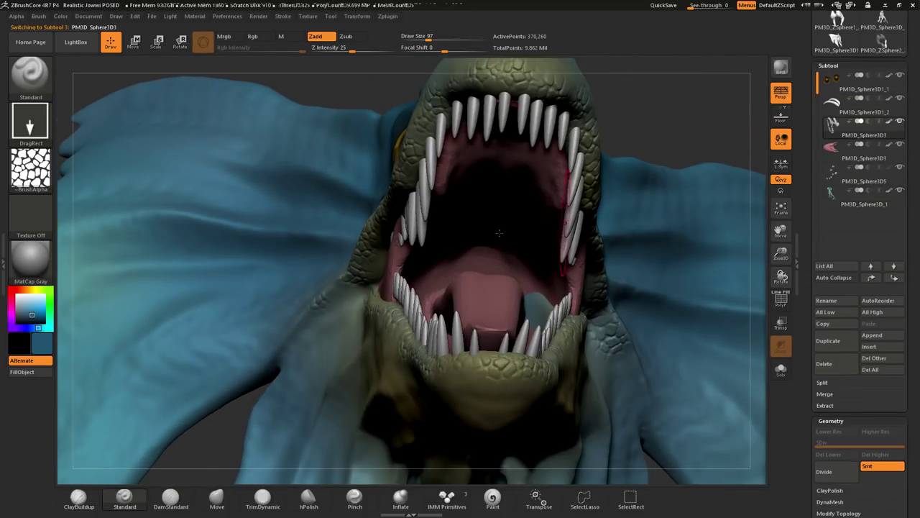
Inspect the scaled jaw, teeth and tongue up close, ending on a side view of the head.
{"action": "right_click_drag", "start_coordinate": [424, 94], "coordinate": [387, 329]}
{"action": "right_click_drag", "start_coordinate": [460, 194], "coordinate": [389, 292]}
{"action": "right_click_drag", "start_coordinate": [657, 294], "coordinate": [431, 273]}
{"action": "mouse_move", "coordinate": [339, 267]}
{"action": "right_mouse_down", "text": "ctrl"}
{"action": "mouse_move", "coordinate": [338, 259]}
{"action": "mouse_move", "coordinate": [237, 359]}
{"action": "right_mouse_up", "text": "ctrl"}
{"action": "mouse_move", "coordinate": [392, 292]}
{"action": "right_mouse_down"}
{"action": "mouse_move", "coordinate": [578, 210]}
{"action": "mouse_move", "coordinate": [481, 307]}
{"action": "right_mouse_up"}
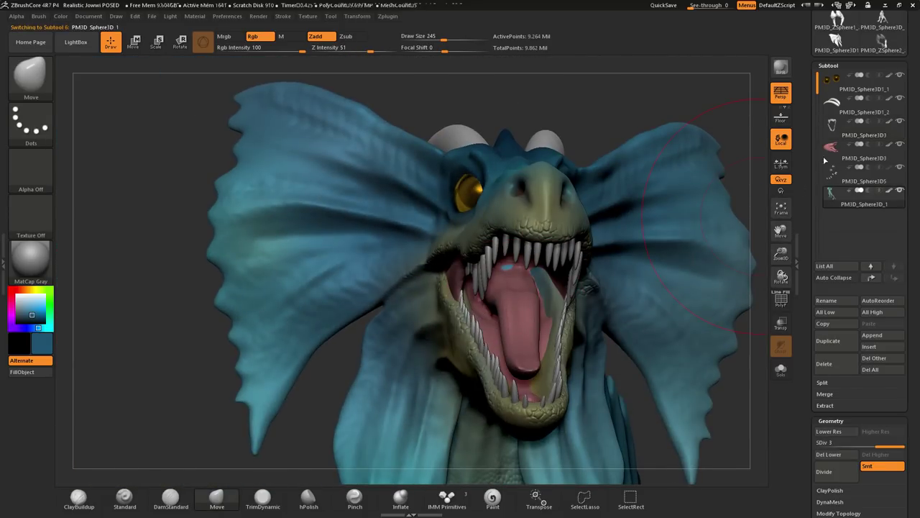
{"action": "right_click_drag", "start_coordinate": [704, 215], "coordinate": [450, 354]}
Select the Standard brush with the B-S-T shortcut.
{"action": "key", "text": "b"}
{"action": "key", "text": "s"}
{"action": "key", "text": "t"}
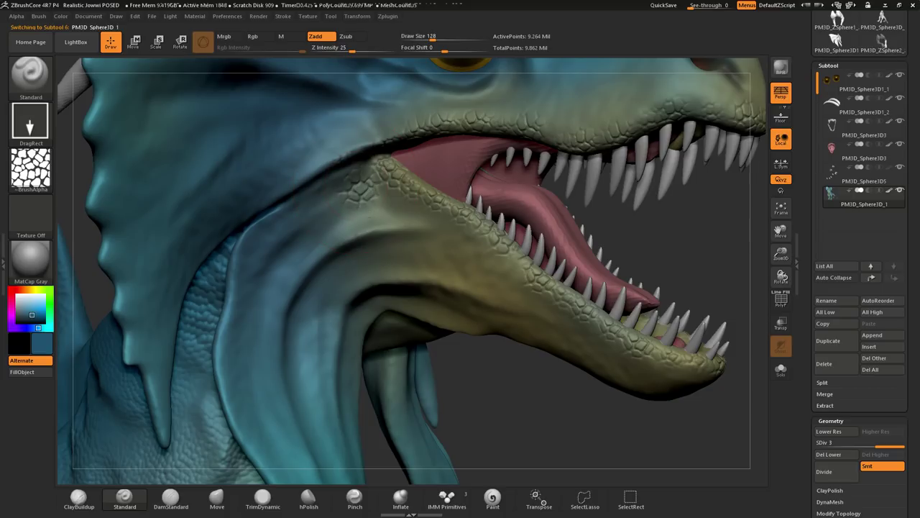
Sculpt plate scales across the chin and throat, grading into finer scaly texture down the neck.
{"action": "right_click_drag", "start_coordinate": [472, 261], "coordinate": [484, 348]}
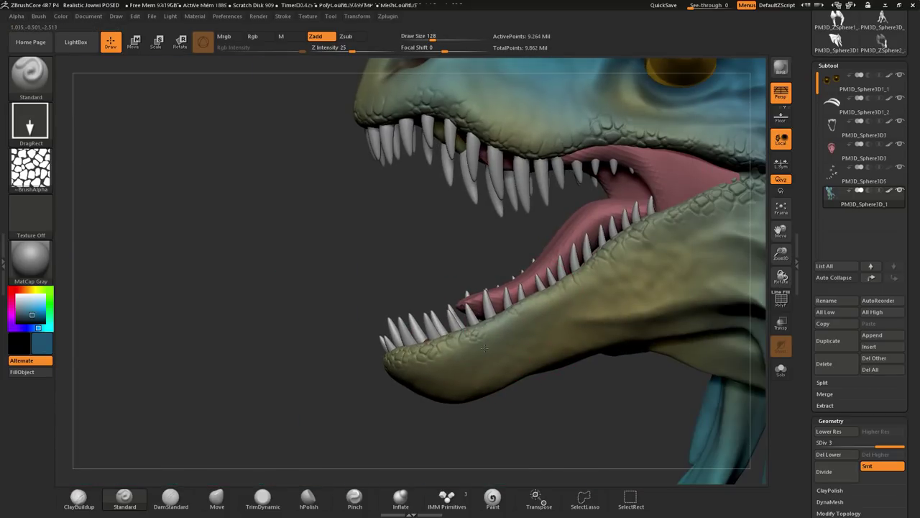
{"action": "right_click_drag", "start_coordinate": [648, 319], "coordinate": [544, 246]}
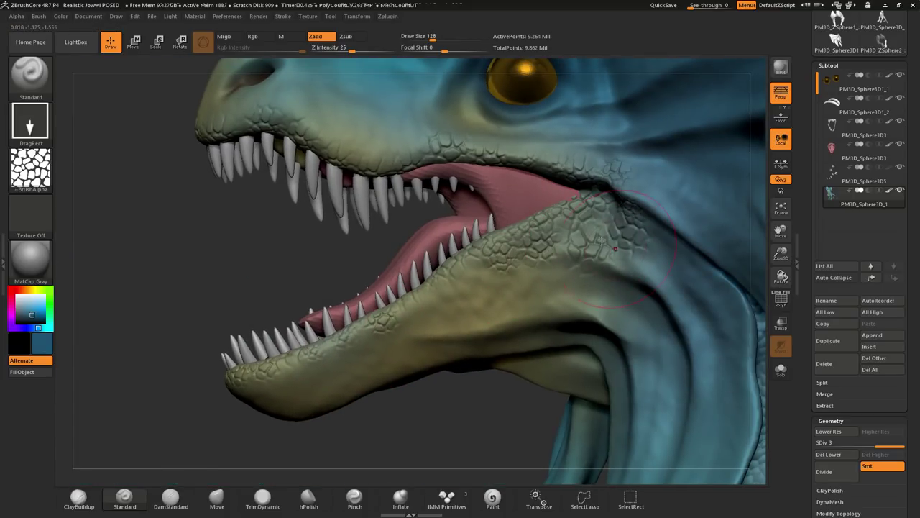
{"action": "right_click_drag", "start_coordinate": [570, 157], "coordinate": [517, 149]}
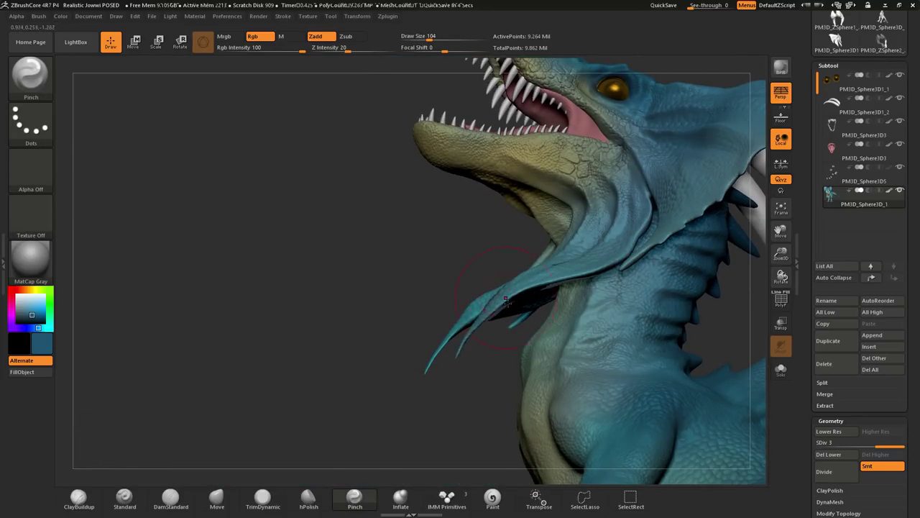
Spray fine scales over the head frill and add vertical ridges up the dorsal sail.
{"action": "mouse_move", "coordinate": [506, 302]}
{"action": "left_mouse_down"}
{"action": "mouse_move", "coordinate": [575, 274]}
{"action": "mouse_move", "coordinate": [427, 263]}
{"action": "left_mouse_up"}
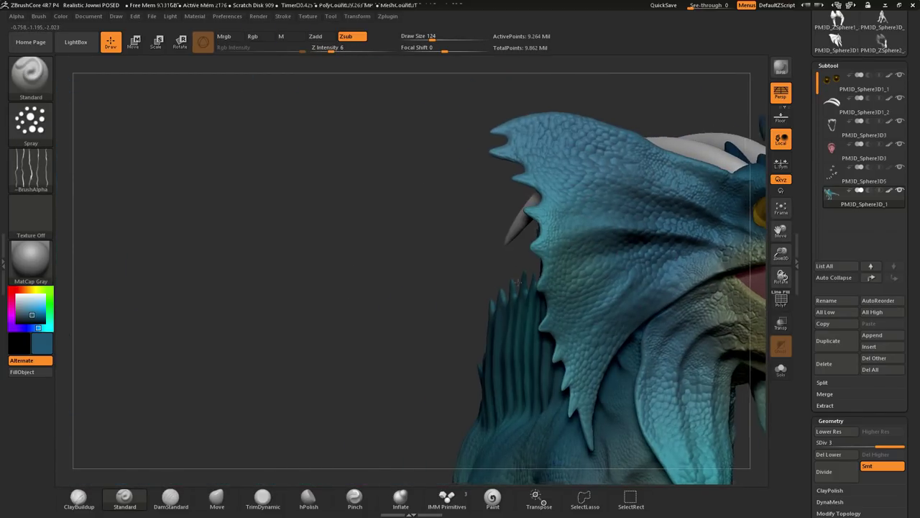
{"action": "left_click_drag", "start_coordinate": [554, 173], "coordinate": [346, 103]}
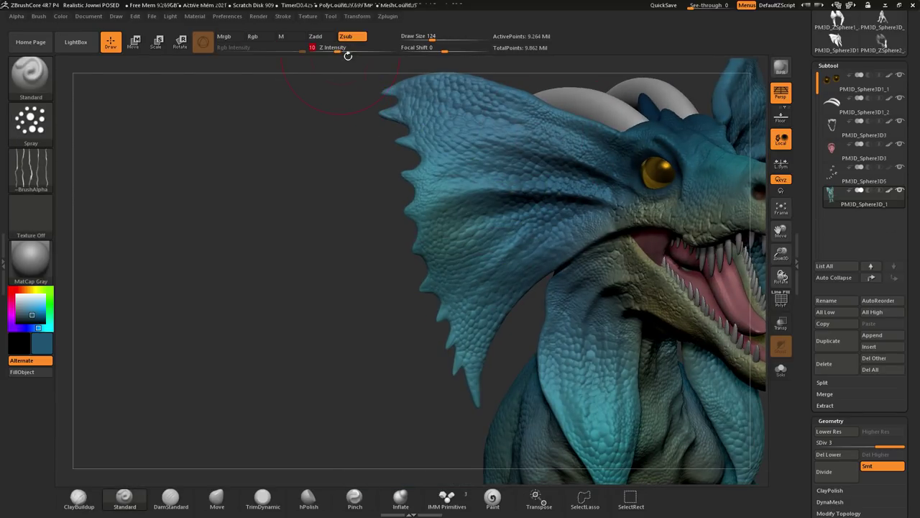
{"action": "left_click_drag", "start_coordinate": [387, 237], "coordinate": [451, 151]}
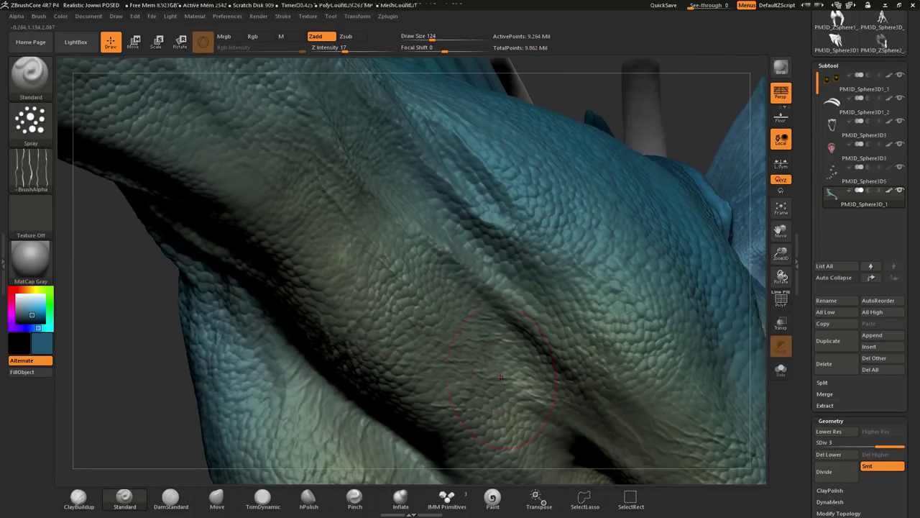
Inspect the fin edge and belly up close and raise Draw Size to 74.
{"action": "left_click_drag", "start_coordinate": [366, 280], "coordinate": [302, 319]}
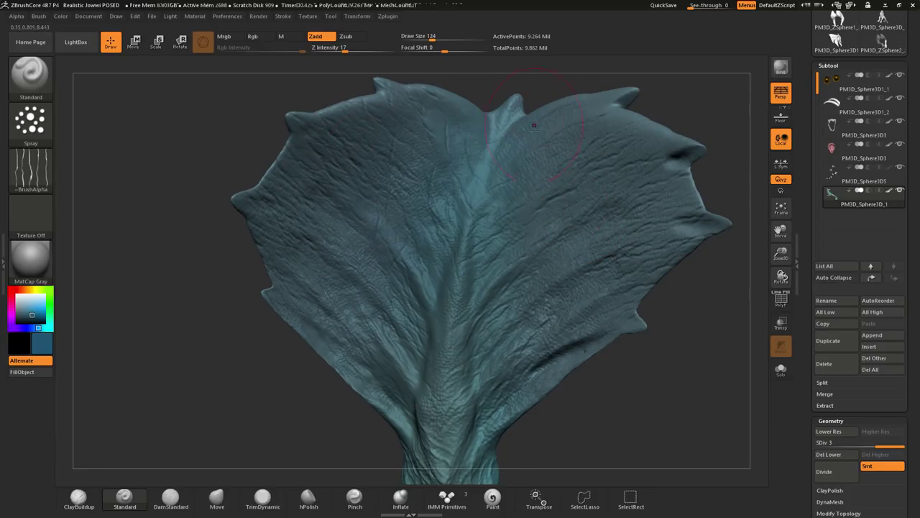
{"action": "right_click_drag", "start_coordinate": [516, 258], "coordinate": [418, 314], "text": "ctrl"}
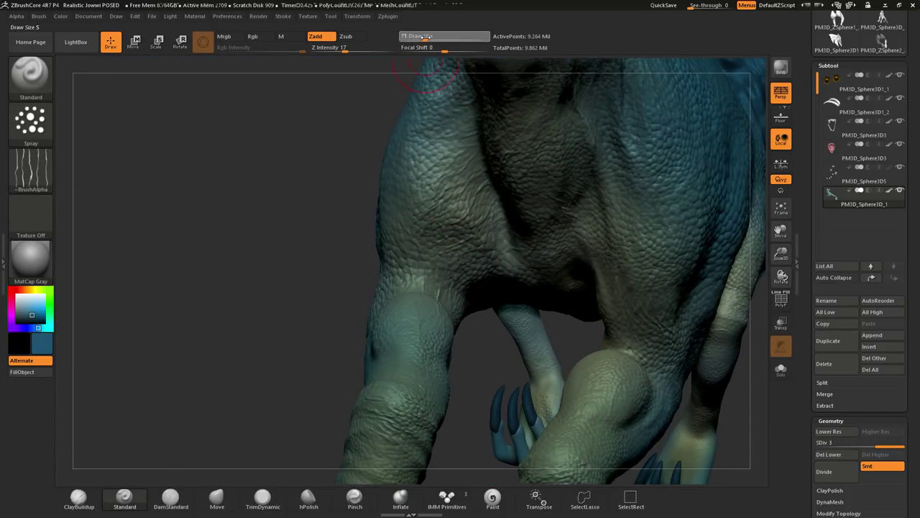
{"action": "left_click_drag", "start_coordinate": [424, 36], "coordinate": [429, 36]}
Touch up scaly wrinkles on the legs and clawed hands, then fit the whole creature.
{"action": "right_click_drag", "start_coordinate": [503, 180], "coordinate": [568, 238]}
{"action": "mouse_move", "coordinate": [565, 192]}
{"action": "right_mouse_down"}
{"action": "mouse_move", "coordinate": [620, 298]}
{"action": "mouse_move", "coordinate": [304, 207]}
{"action": "right_mouse_up"}
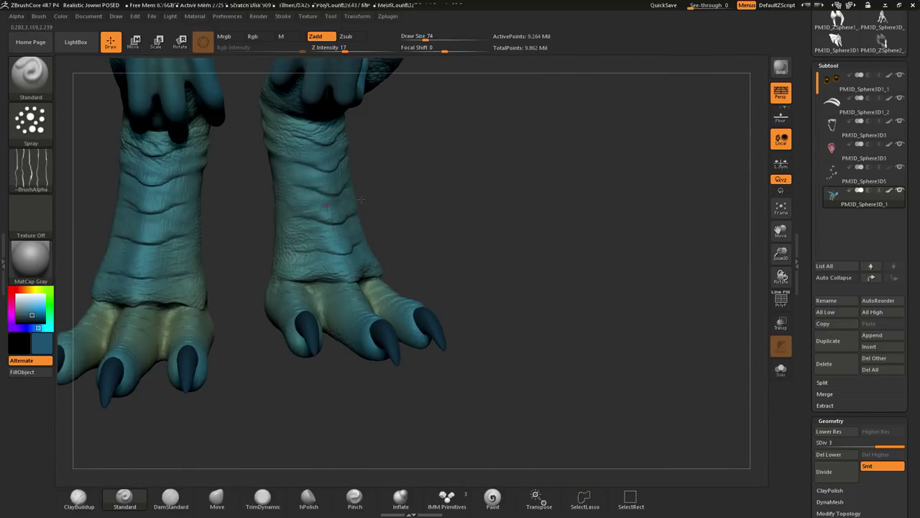
{"action": "right_click_drag", "start_coordinate": [133, 179], "coordinate": [248, 281], "text": "alt"}
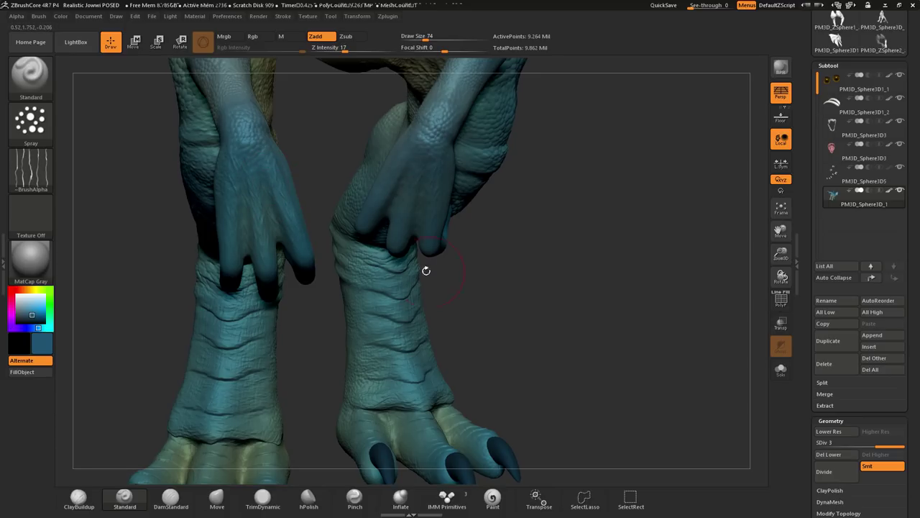
{"action": "right_click_drag", "start_coordinate": [435, 253], "coordinate": [468, 193]}
{"action": "mouse_move", "coordinate": [394, 243]}
{"action": "right_mouse_down"}
{"action": "mouse_move", "coordinate": [367, 278]}
{"action": "mouse_move", "coordinate": [388, 244]}
{"action": "mouse_move", "coordinate": [374, 230]}
{"action": "mouse_move", "coordinate": [402, 197]}
{"action": "mouse_move", "coordinate": [424, 79]}
{"action": "right_mouse_up"}
{"action": "key", "text": "f"}
{"action": "scroll", "coordinate": [367, 278], "scroll_direction": "up", "scroll_amount": 5}
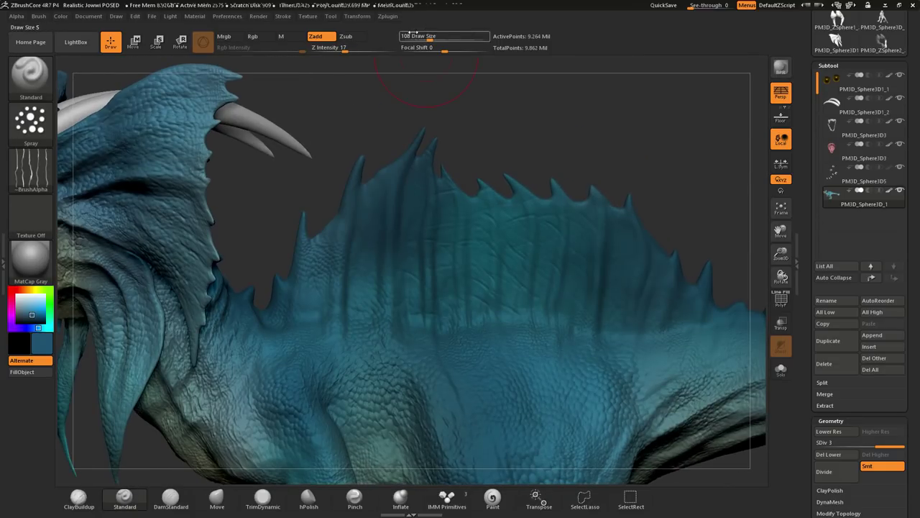
Try a grainy alpha, then Alpha 23, on the brush while viewing the spiny back.
{"action": "mouse_move", "coordinate": [611, 299]}
{"action": "right_mouse_down"}
{"action": "mouse_move", "coordinate": [524, 287]}
{"action": "mouse_move", "coordinate": [429, 328]}
{"action": "mouse_move", "coordinate": [467, 248]}
{"action": "right_mouse_up"}
{"action": "right_click_drag", "start_coordinate": [650, 266], "coordinate": [503, 302]}
{"action": "left_click", "coordinate": [30, 169]}
{"action": "left_click", "coordinate": [457, 352]}
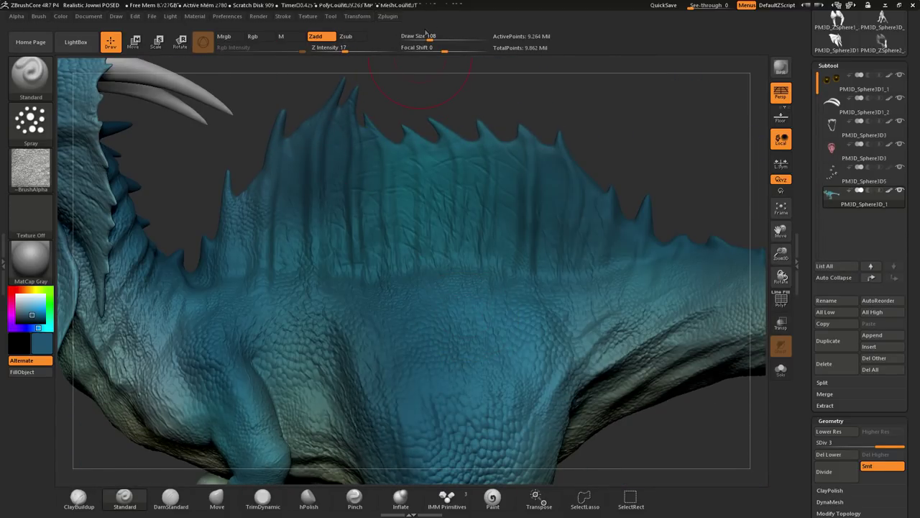
{"action": "right_click_drag", "start_coordinate": [288, 264], "coordinate": [303, 366]}
{"action": "key", "text": "a"}
{"action": "left_click", "coordinate": [503, 266]}
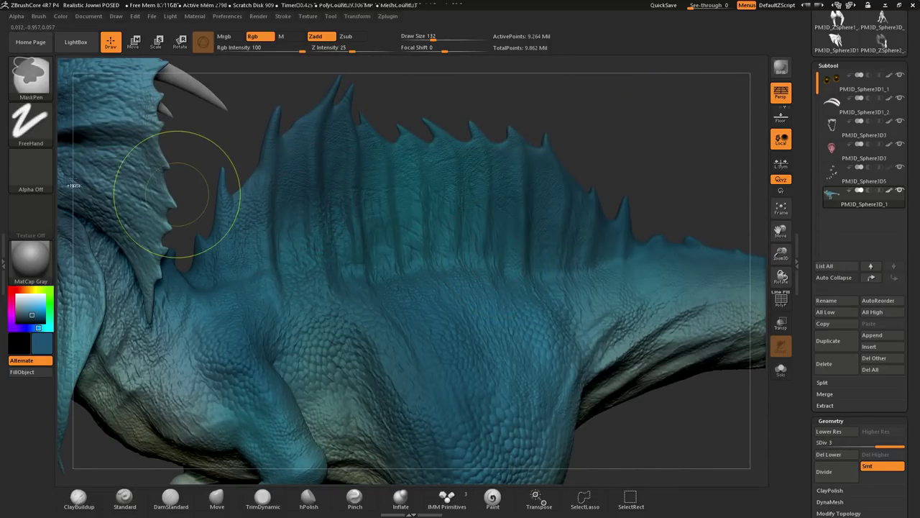
Swap the brush alpha to Alpha 08, then Alpha 25, viewing the back sail.
{"action": "right_click_drag", "start_coordinate": [165, 185], "coordinate": [294, 320]}
{"action": "mouse_move", "coordinate": [759, 226]}
{"action": "right_mouse_down"}
{"action": "mouse_move", "coordinate": [684, 284]}
{"action": "mouse_move", "coordinate": [554, 287]}
{"action": "right_mouse_up"}
{"action": "right_click_drag", "start_coordinate": [274, 230], "coordinate": [298, 264]}
{"action": "key", "text": "a"}
{"action": "left_click", "coordinate": [503, 239]}
{"action": "right_click_drag", "start_coordinate": [499, 276], "coordinate": [505, 299]}
{"action": "key", "text": "a"}
{"action": "left_click", "coordinate": [503, 288]}
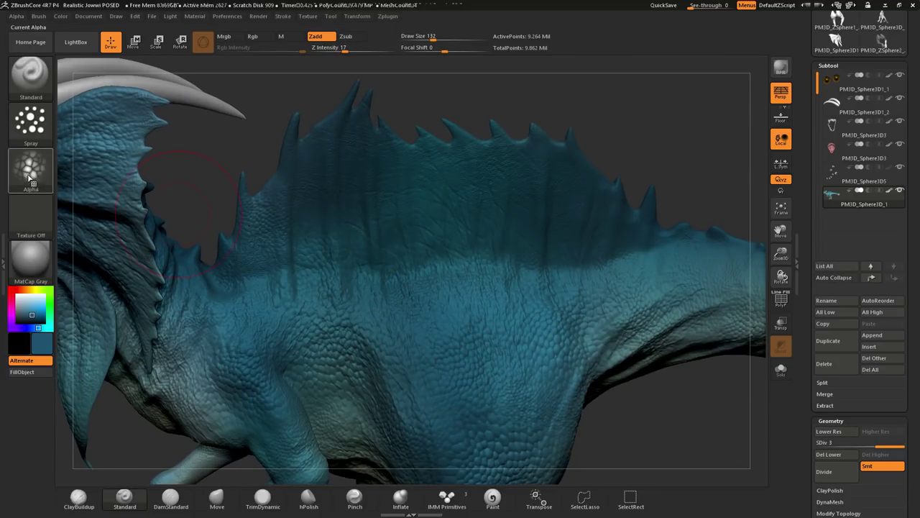
Choose a cellular scale alpha and browse the scale patterns such as dm_scale8.2.
{"action": "key", "text": "a"}
{"action": "left_click", "coordinate": [420, 194]}
{"action": "right_click_drag", "start_coordinate": [417, 86], "coordinate": [363, 260]}
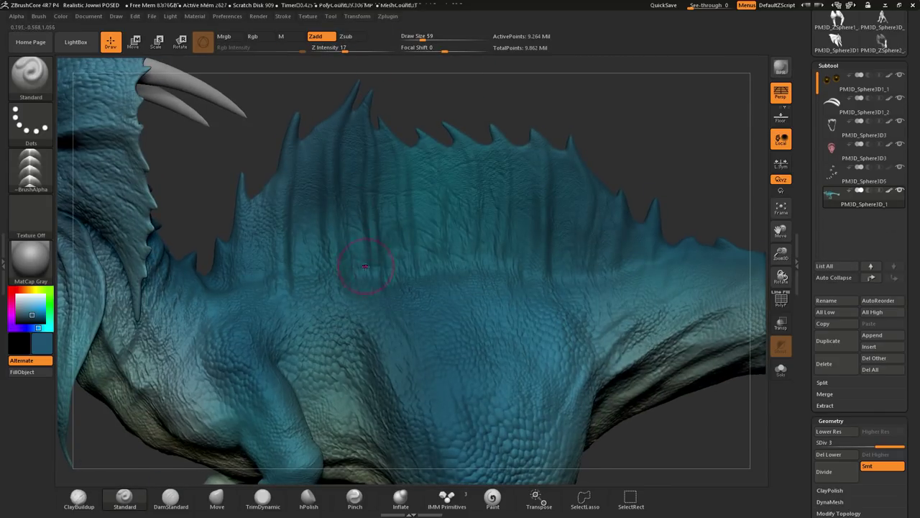
{"action": "left_click", "coordinate": [40, 181]}
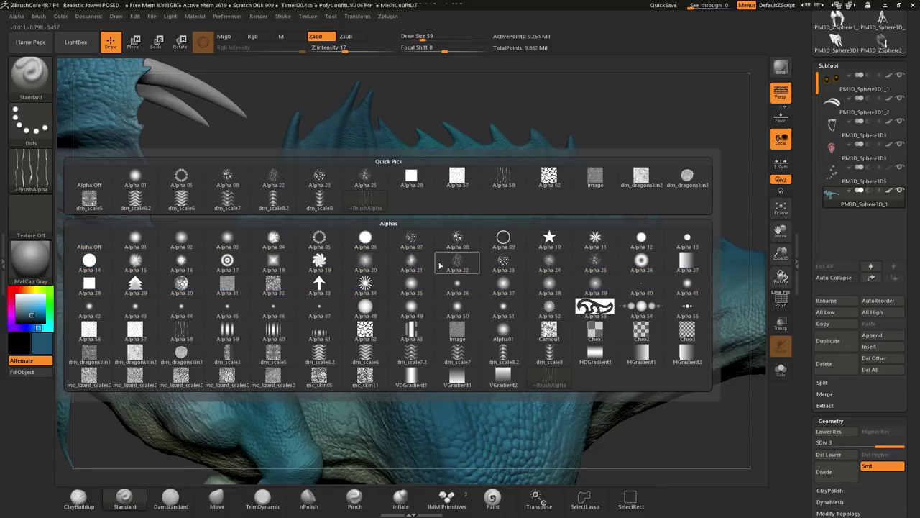
{"action": "mouse_move", "coordinate": [504, 355]}
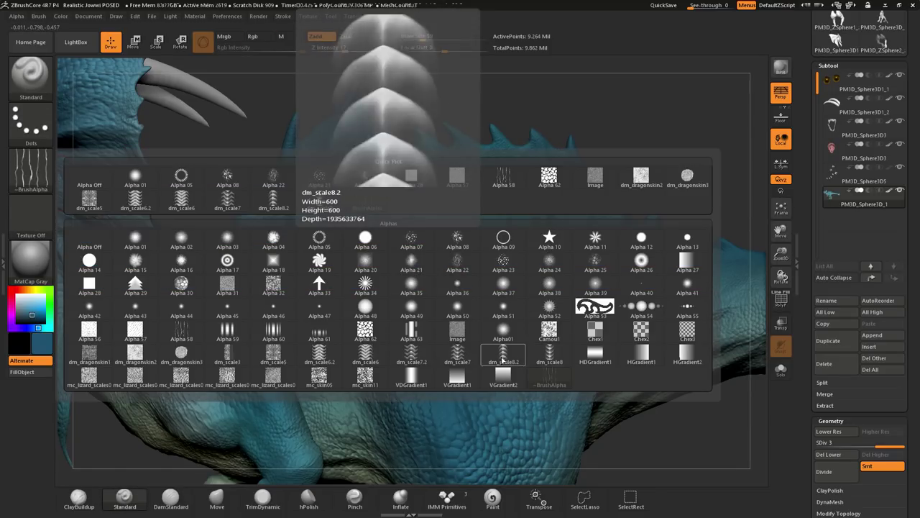
Give the brush a dm_scale alpha, then the Alpha 62 scale pattern.
{"action": "left_click", "coordinate": [527, 362]}
{"action": "left_click", "coordinate": [30, 169]}
{"action": "left_click", "coordinate": [594, 305]}
{"action": "mouse_move", "coordinate": [410, 94]}
{"action": "left_mouse_down"}
{"action": "mouse_move", "coordinate": [250, 286]}
{"action": "mouse_move", "coordinate": [298, 248]}
{"action": "mouse_move", "coordinate": [356, 131]}
{"action": "mouse_move", "coordinate": [392, 153]}
{"action": "mouse_move", "coordinate": [424, 68]}
{"action": "mouse_move", "coordinate": [201, 206]}
{"action": "left_mouse_up"}
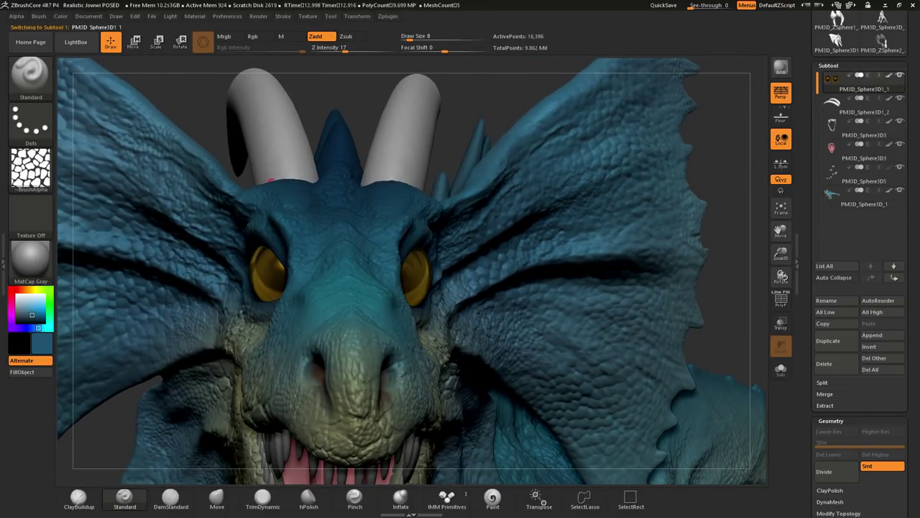
Switch to the eyeball subtool PM3D_Sphere3D1_1 and set the brush alpha to Off.
{"action": "key", "text": "space"}
{"action": "left_click", "coordinate": [365, 199]}
{"action": "left_click", "coordinate": [82, 179]}
{"action": "left_click_drag", "start_coordinate": [503, 215], "coordinate": [21, 375]}
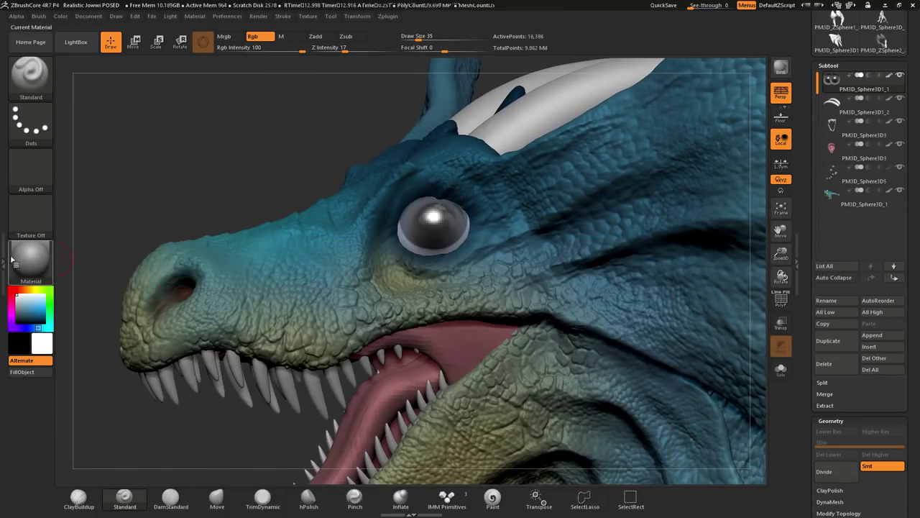
Fill the eyeball with pale blue colour and the ToyPlastic material.
{"action": "left_click", "coordinate": [32, 263]}
{"action": "left_click", "coordinate": [222, 460]}
{"action": "left_click", "coordinate": [22, 372]}
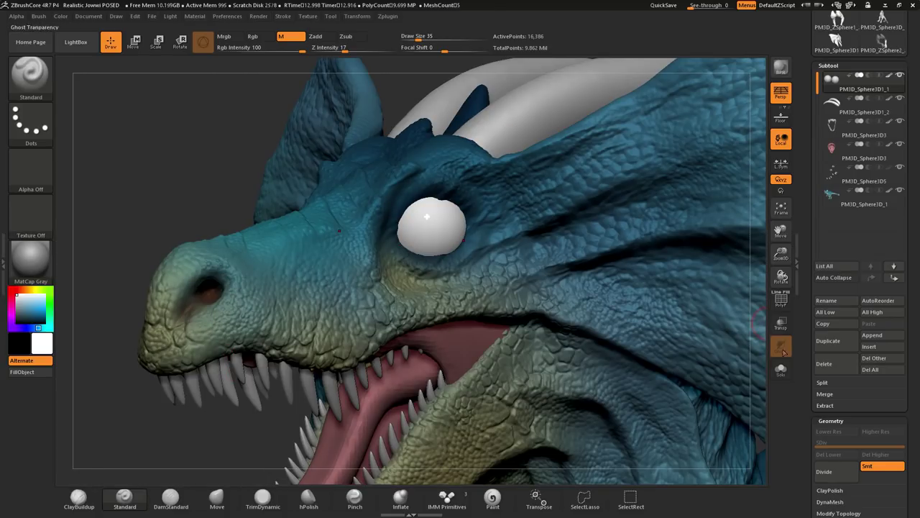
Subdivide the eyeball mesh up to 261,634 points.
{"action": "scroll", "coordinate": [859, 323], "scroll_direction": "down", "scroll_amount": 5}
{"action": "left_click", "coordinate": [834, 357]}
{"action": "left_click", "coordinate": [834, 358]}
{"action": "left_click", "coordinate": [836, 279]}
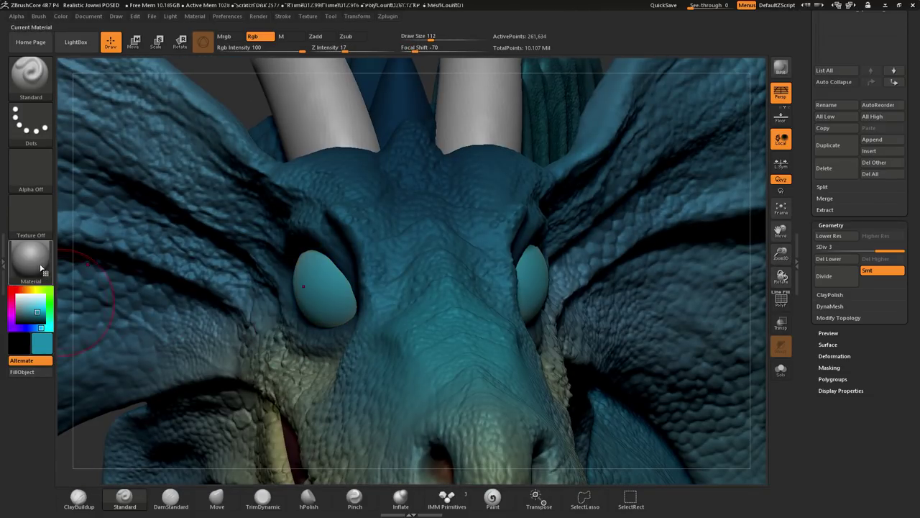
With a scale-pattern alpha, spray dark blue, teal and green mottling all around the eyeball.
{"action": "left_click", "coordinate": [48, 176]}
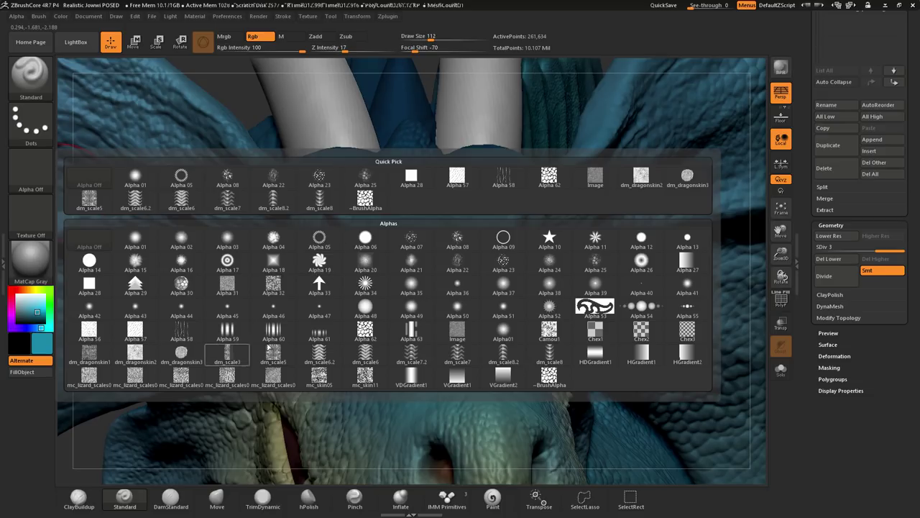
{"action": "left_click", "coordinate": [269, 350]}
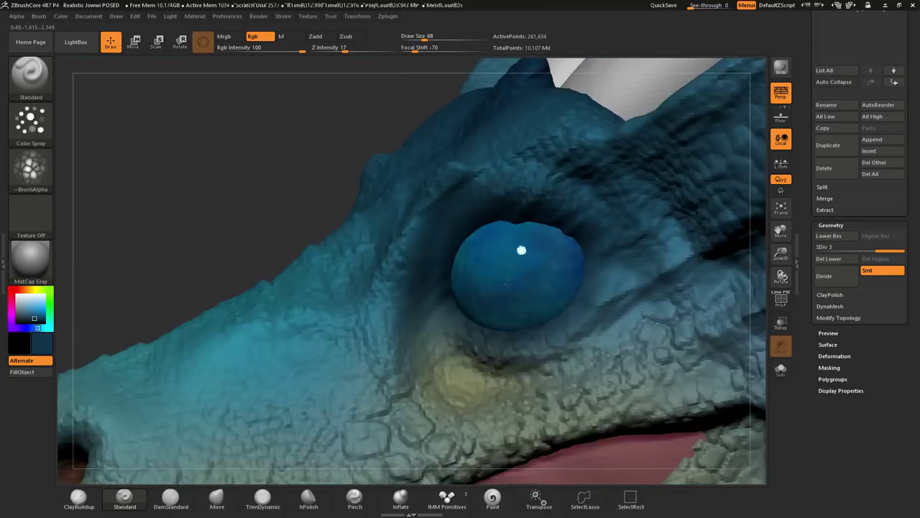
{"action": "right_click_drag", "start_coordinate": [507, 284], "coordinate": [299, 237]}
{"action": "mouse_move", "coordinate": [228, 309]}
{"action": "right_mouse_down"}
{"action": "mouse_move", "coordinate": [372, 312]}
{"action": "mouse_move", "coordinate": [41, 317]}
{"action": "right_mouse_up"}
{"action": "right_click_drag", "start_coordinate": [523, 277], "coordinate": [350, 355]}
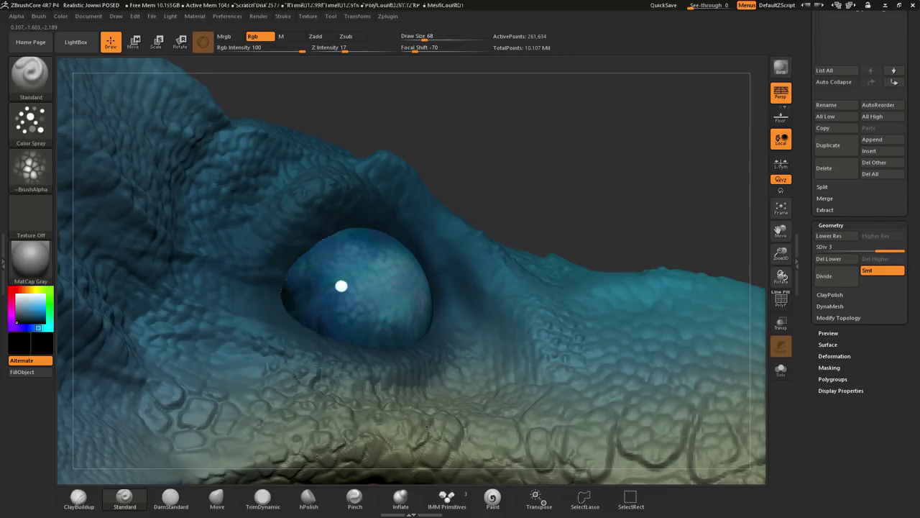
{"action": "mouse_move", "coordinate": [350, 355]}
{"action": "right_mouse_down"}
{"action": "mouse_move", "coordinate": [477, 308]}
{"action": "mouse_move", "coordinate": [735, 243]}
{"action": "right_mouse_up"}
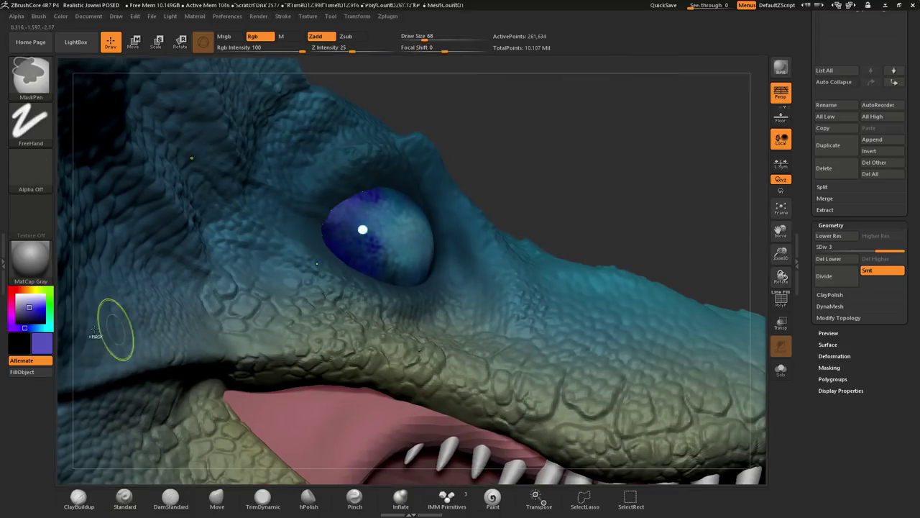
{"action": "right_click_drag", "start_coordinate": [586, 247], "coordinate": [565, 368]}
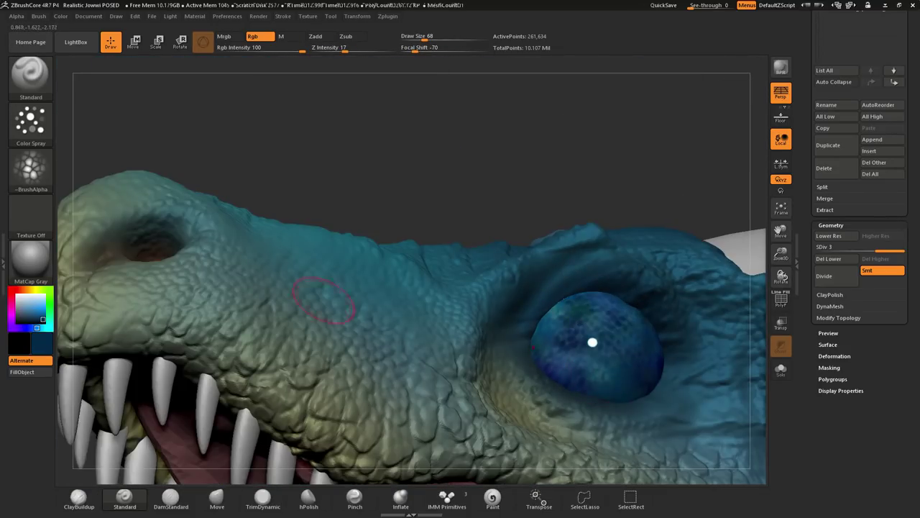
{"action": "right_click_drag", "start_coordinate": [72, 273], "coordinate": [72, 313]}
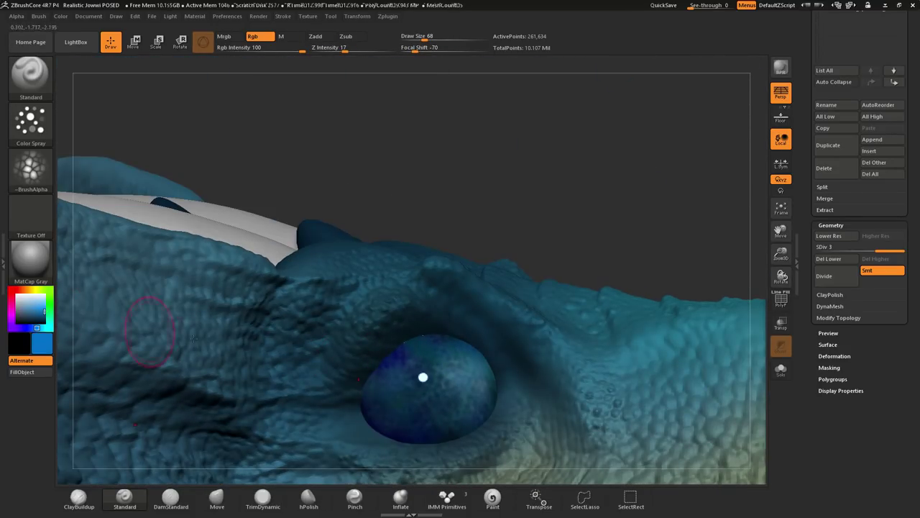
{"action": "right_click_drag", "start_coordinate": [496, 387], "coordinate": [281, 291]}
{"action": "right_click_drag", "start_coordinate": [450, 396], "coordinate": [65, 302]}
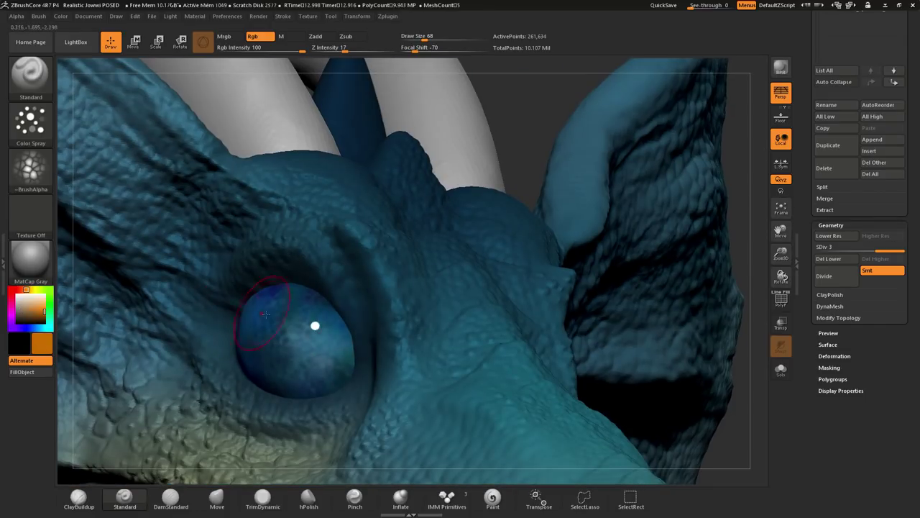
{"action": "right_click_drag", "start_coordinate": [476, 305], "coordinate": [222, 269]}
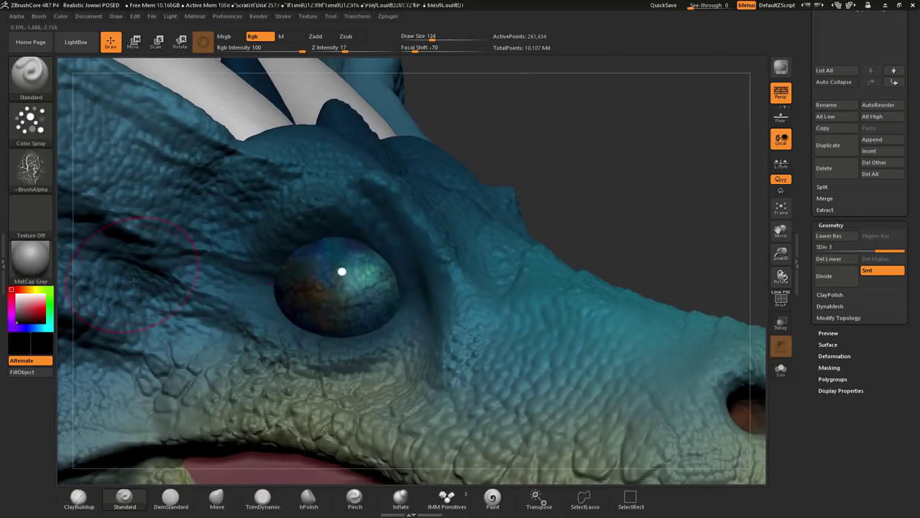
Paint a soft pale white highlight disc with a bright centre on the eyeball's front.
{"action": "left_click", "coordinate": [40, 182]}
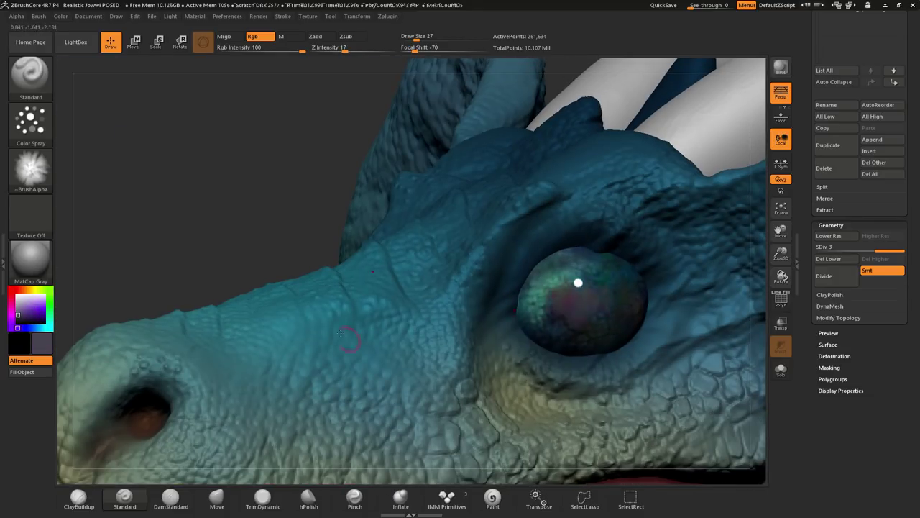
{"action": "right_click_drag", "start_coordinate": [427, 283], "coordinate": [681, 303]}
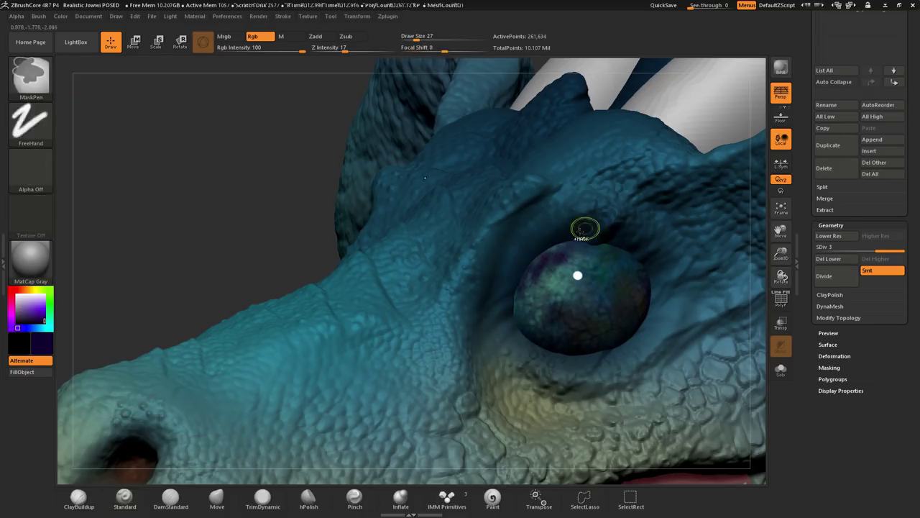
{"action": "mouse_move", "coordinate": [506, 384]}
{"action": "right_mouse_down"}
{"action": "mouse_move", "coordinate": [297, 237]}
{"action": "mouse_move", "coordinate": [519, 441]}
{"action": "right_mouse_up"}
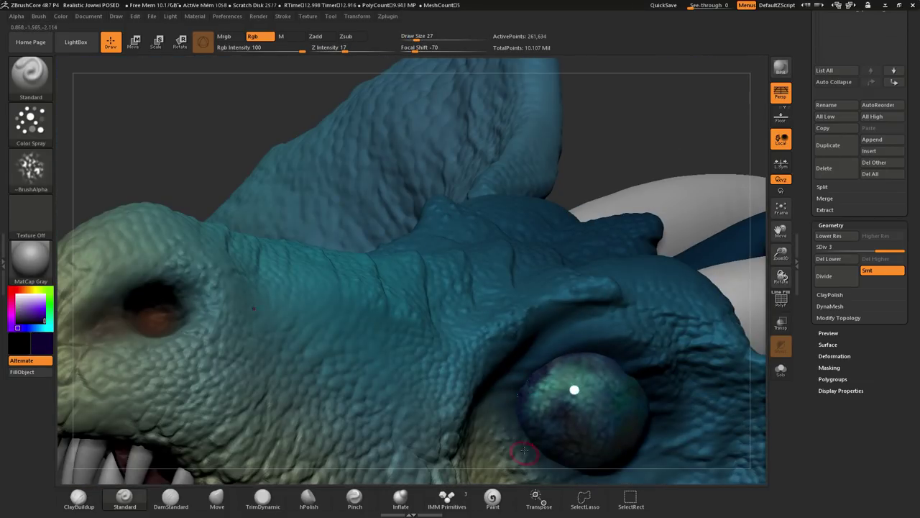
{"action": "right_click_drag", "start_coordinate": [530, 355], "coordinate": [235, 300]}
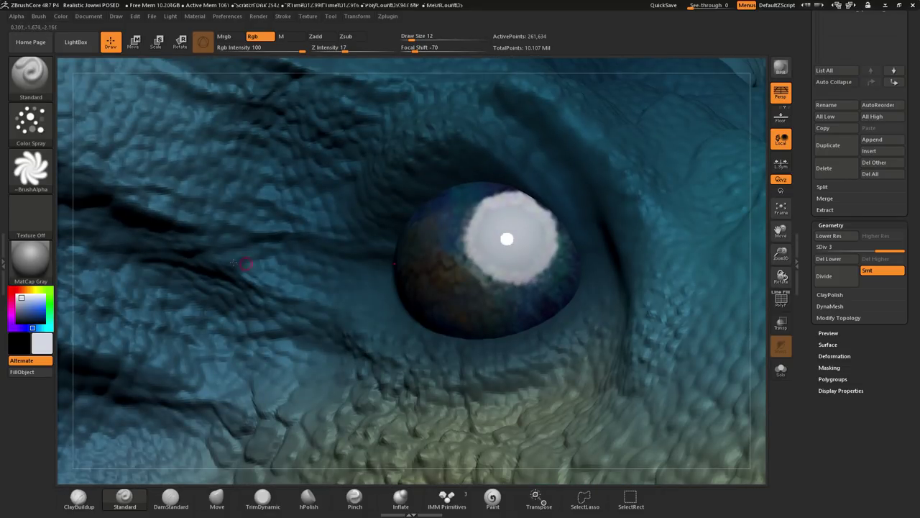
{"action": "key", "text": "c"}
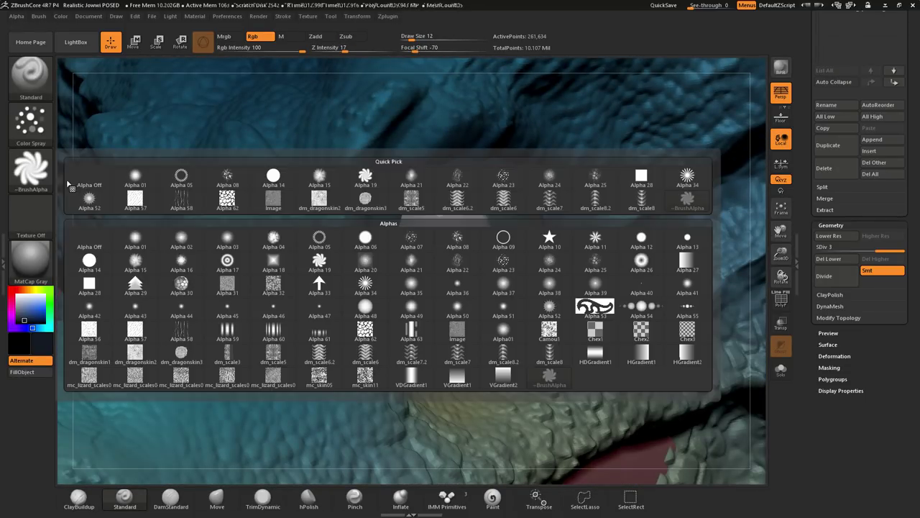
Using Alpha 48 and masking, paint a dark pupil ringed in white with a small glint.
{"action": "left_click", "coordinate": [365, 308]}
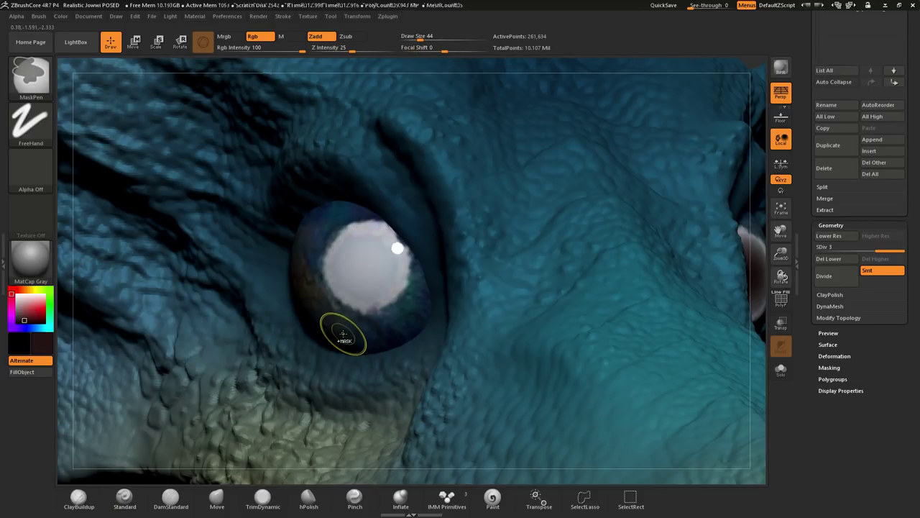
{"action": "key", "text": "ctrl"}
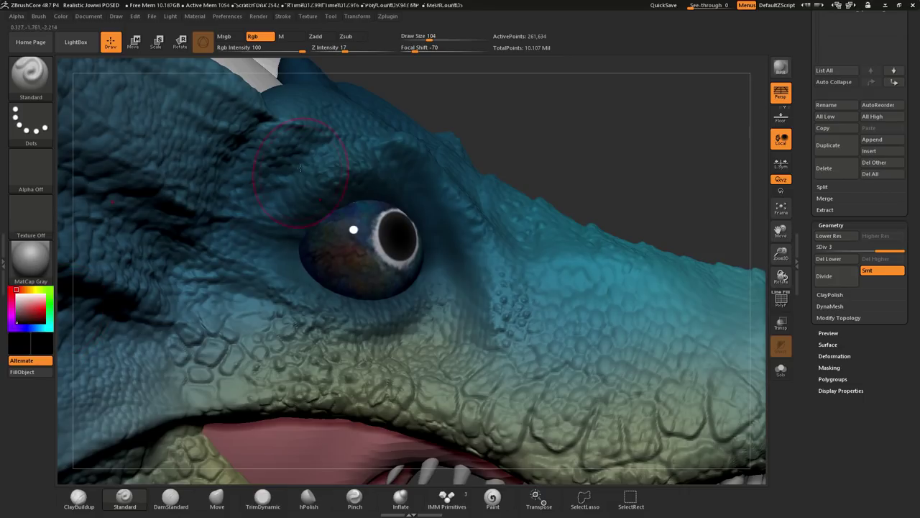
{"action": "left_click_drag", "start_coordinate": [266, 225], "coordinate": [579, 275]}
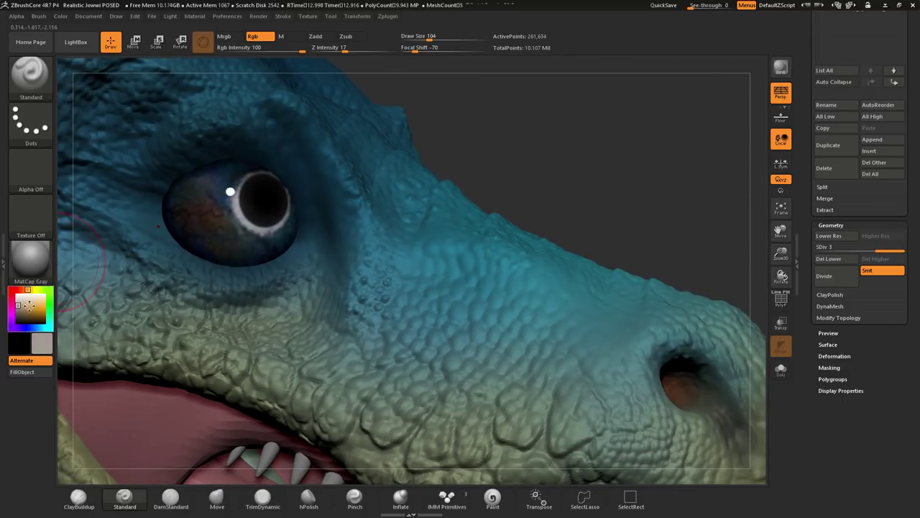
{"action": "left_click_drag", "start_coordinate": [144, 177], "coordinate": [61, 283]}
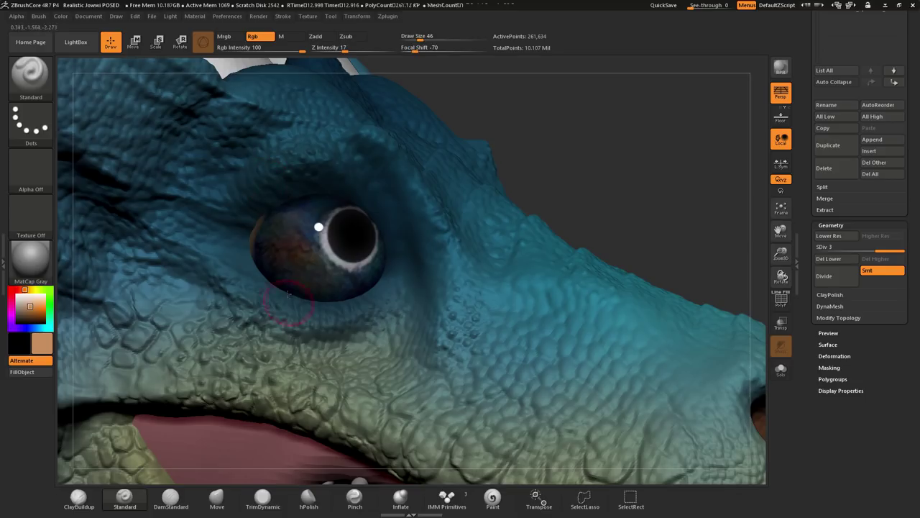
{"action": "left_click_drag", "start_coordinate": [279, 315], "coordinate": [529, 248]}
{"action": "key", "text": "ctrl"}
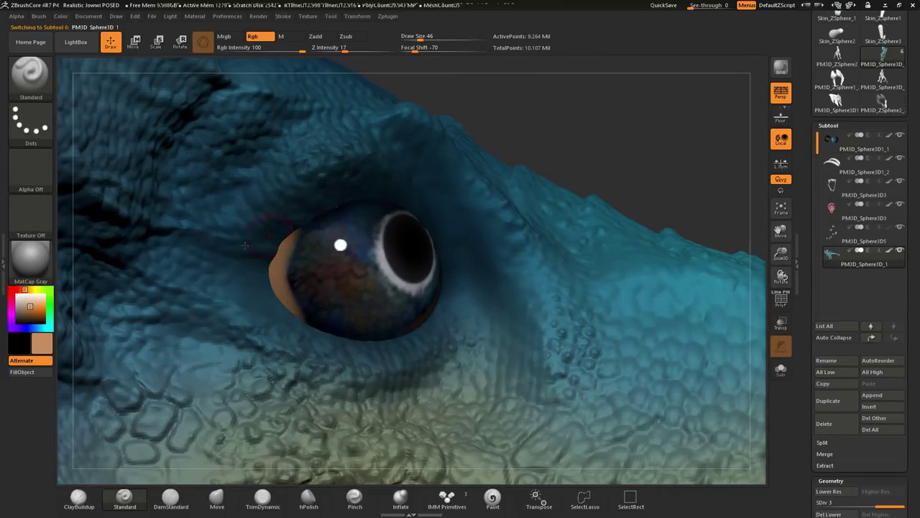
{"action": "left_click", "coordinate": [301, 272], "text": "alt"}
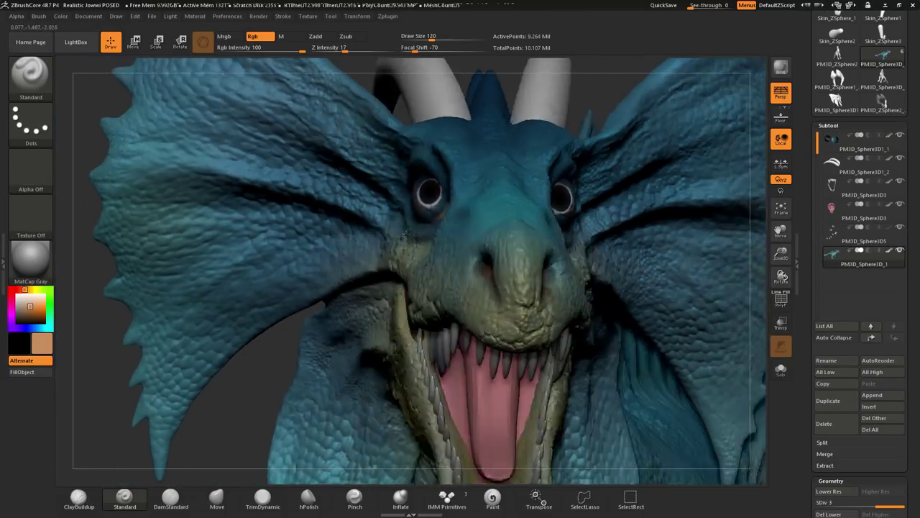
Reselect the eyeball subtool and pick a tan paint colour.
{"action": "left_click", "coordinate": [430, 193], "text": "alt"}
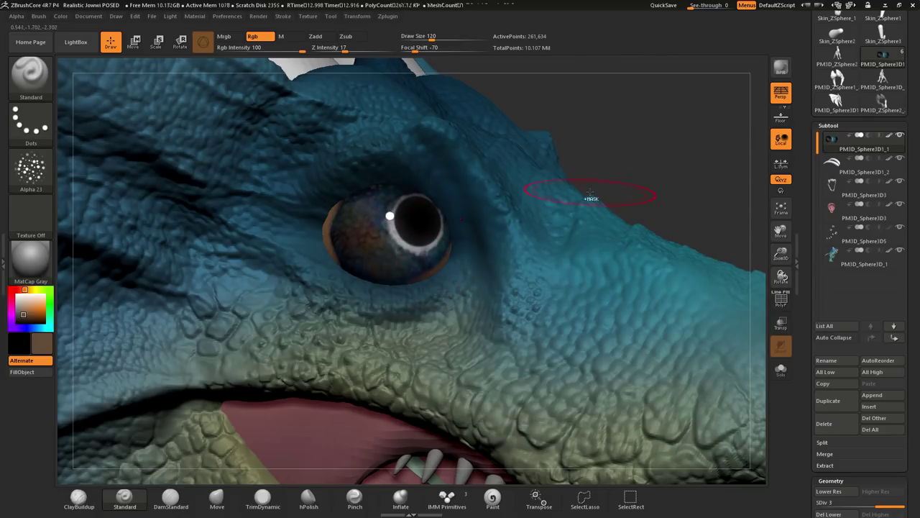
{"action": "left_click_drag", "start_coordinate": [589, 192], "coordinate": [59, 283]}
{"action": "mouse_move", "coordinate": [692, 240]}
{"action": "left_mouse_down"}
{"action": "mouse_move", "coordinate": [392, 220]}
{"action": "mouse_move", "coordinate": [411, 215]}
{"action": "left_mouse_up"}
{"action": "mouse_move", "coordinate": [508, 208]}
{"action": "left_mouse_down"}
{"action": "mouse_move", "coordinate": [525, 194]}
{"action": "mouse_move", "coordinate": [343, 267]}
{"action": "mouse_move", "coordinate": [366, 259]}
{"action": "left_mouse_up"}
{"action": "left_click", "coordinate": [21, 309]}
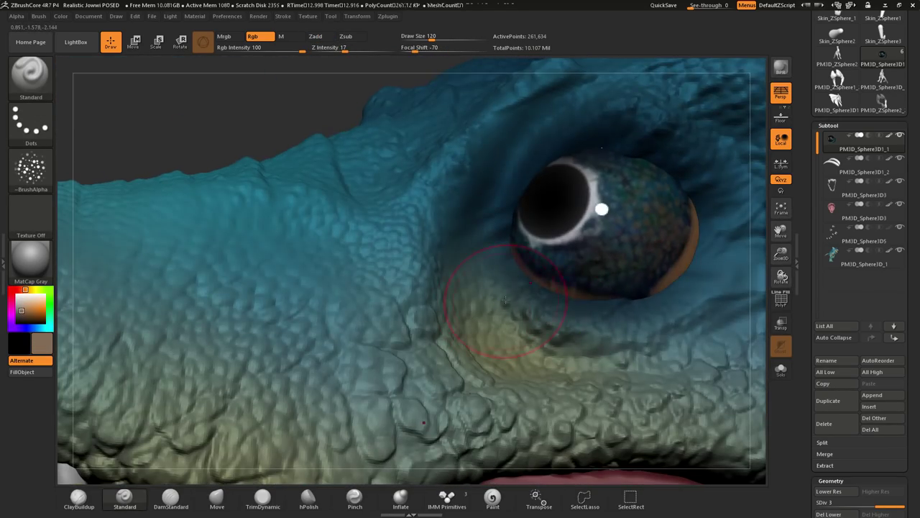
Paint a warm orange-brown rim around the dark blue iris, then return to the body.
{"action": "mouse_move", "coordinate": [299, 316]}
{"action": "left_mouse_down"}
{"action": "mouse_move", "coordinate": [507, 331]}
{"action": "mouse_move", "coordinate": [395, 212]}
{"action": "left_mouse_up"}
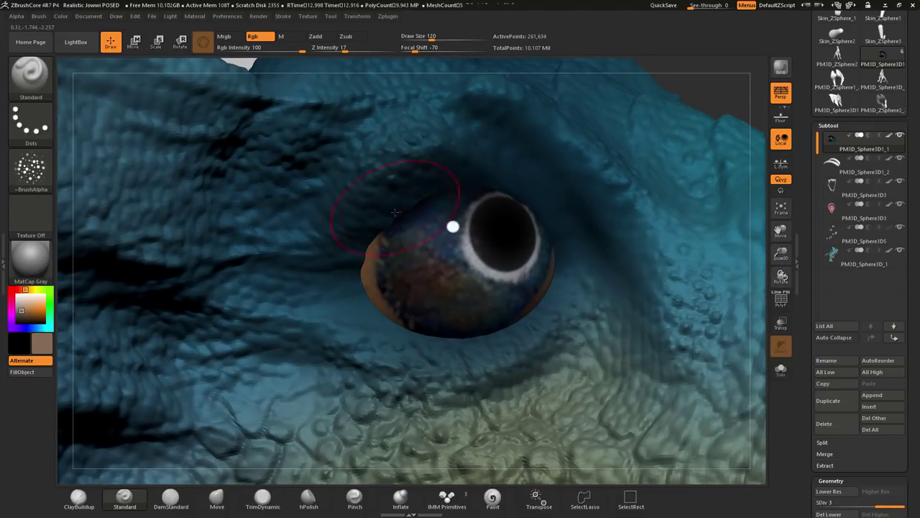
{"action": "left_click_drag", "start_coordinate": [421, 85], "coordinate": [351, 311]}
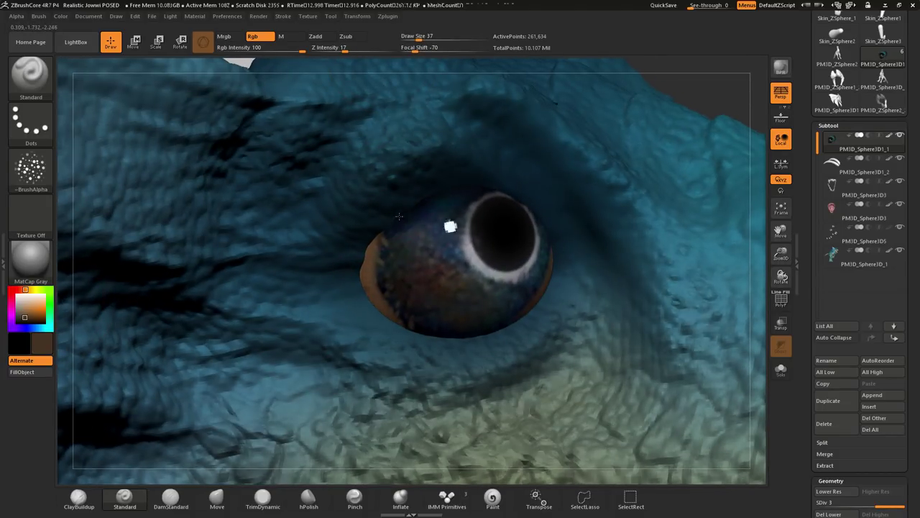
{"action": "left_click_drag", "start_coordinate": [364, 241], "coordinate": [550, 351]}
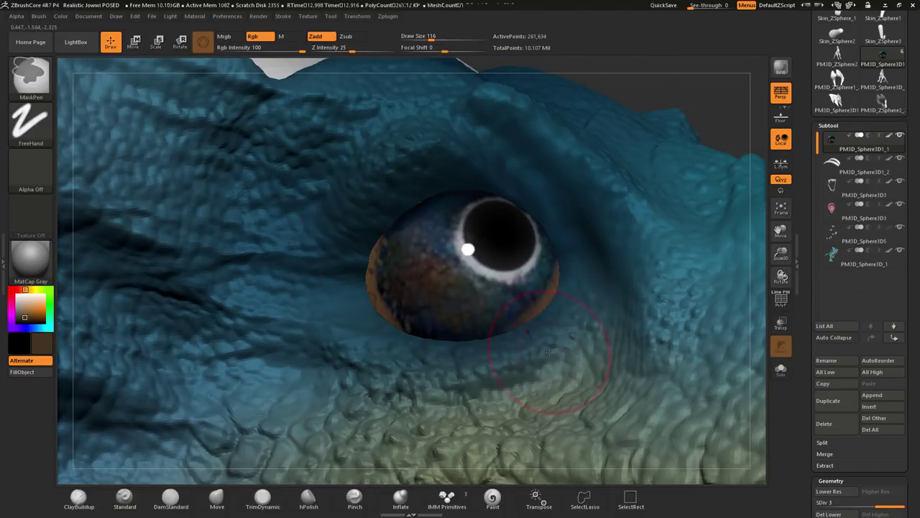
{"action": "mouse_move", "coordinate": [400, 330]}
{"action": "left_mouse_down"}
{"action": "mouse_move", "coordinate": [308, 329]}
{"action": "mouse_move", "coordinate": [516, 274]}
{"action": "left_mouse_up"}
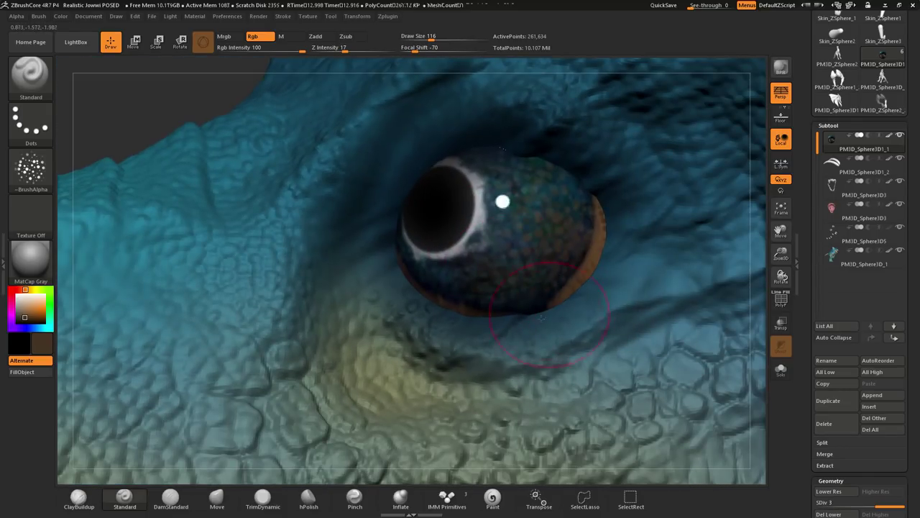
{"action": "left_click_drag", "start_coordinate": [573, 301], "coordinate": [22, 308]}
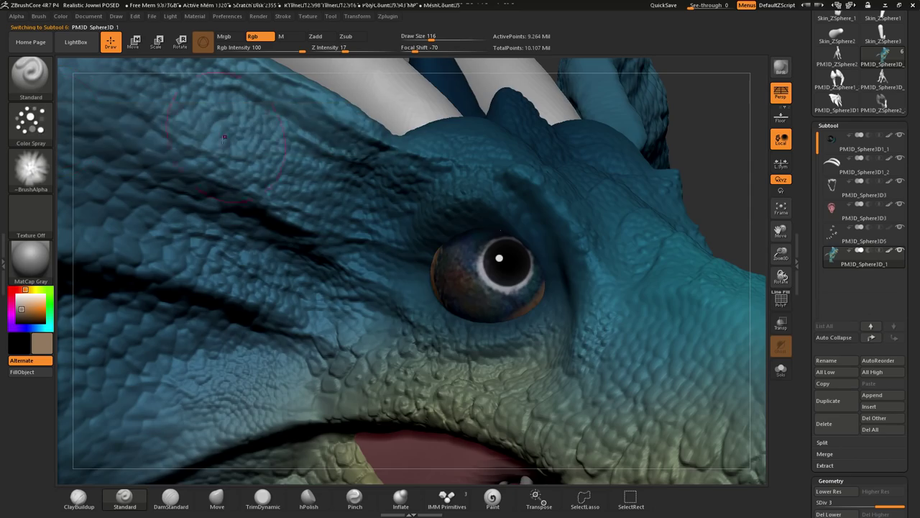
{"action": "mouse_move", "coordinate": [225, 136]}
{"action": "left_mouse_down"}
{"action": "mouse_move", "coordinate": [478, 322]}
{"action": "mouse_move", "coordinate": [333, 373]}
{"action": "mouse_move", "coordinate": [549, 368]}
{"action": "left_mouse_up"}
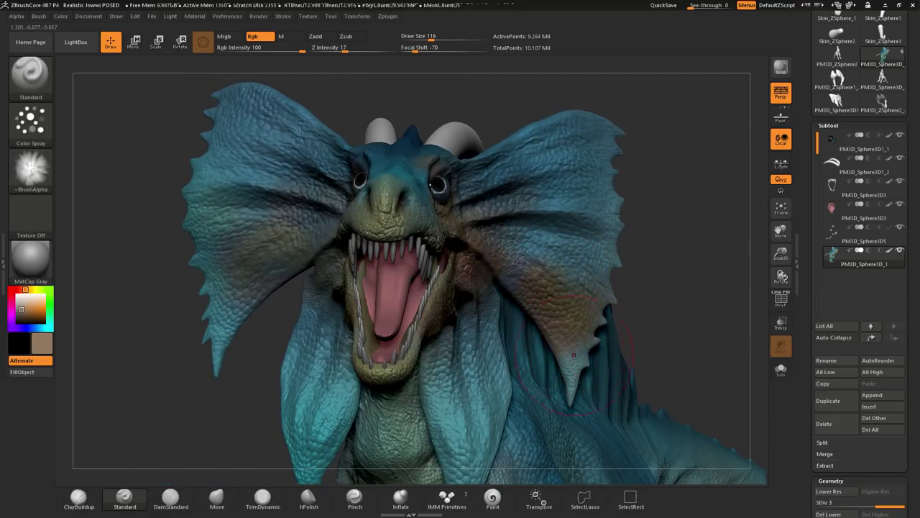
Spray pink, tan and olive patches onto the frills, tail fin and skin around the eye.
{"action": "left_click_drag", "start_coordinate": [638, 211], "coordinate": [377, 153]}
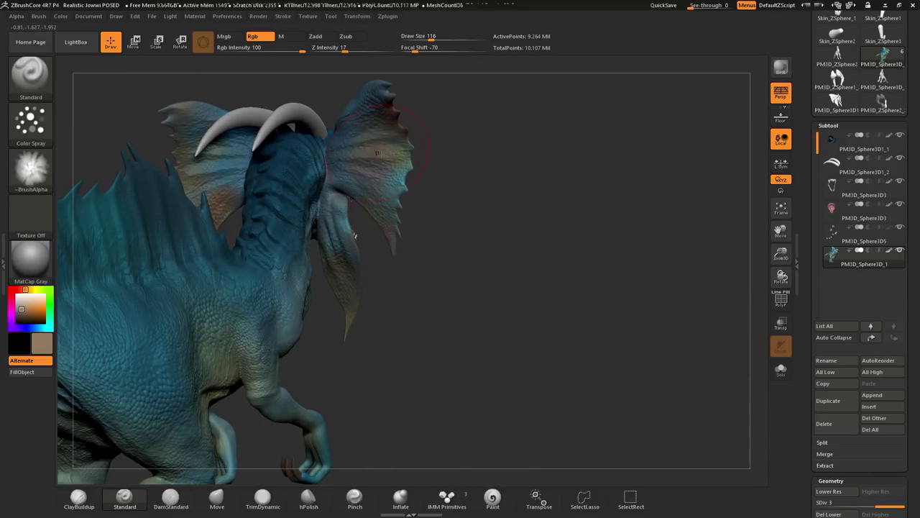
{"action": "mouse_move", "coordinate": [354, 235]}
{"action": "left_mouse_down"}
{"action": "mouse_move", "coordinate": [315, 240]}
{"action": "mouse_move", "coordinate": [575, 367]}
{"action": "left_mouse_up"}
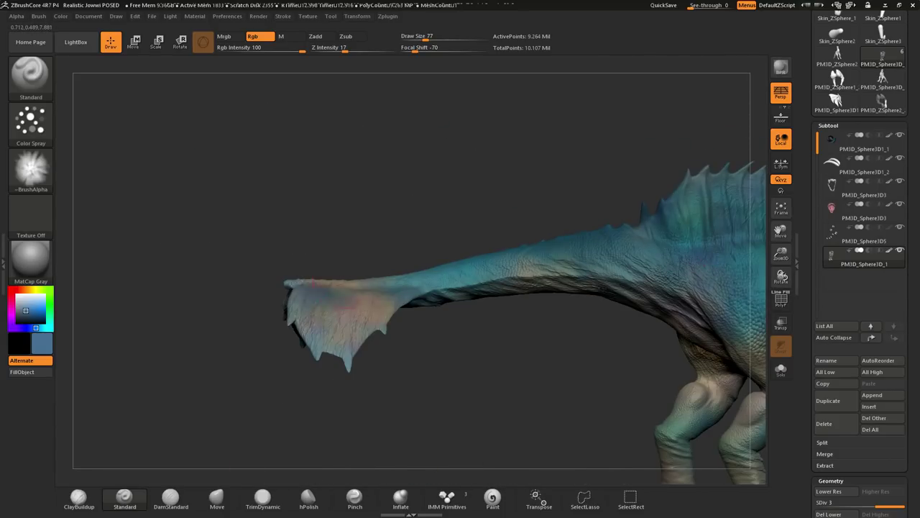
{"action": "left_click_drag", "start_coordinate": [343, 270], "coordinate": [379, 289]}
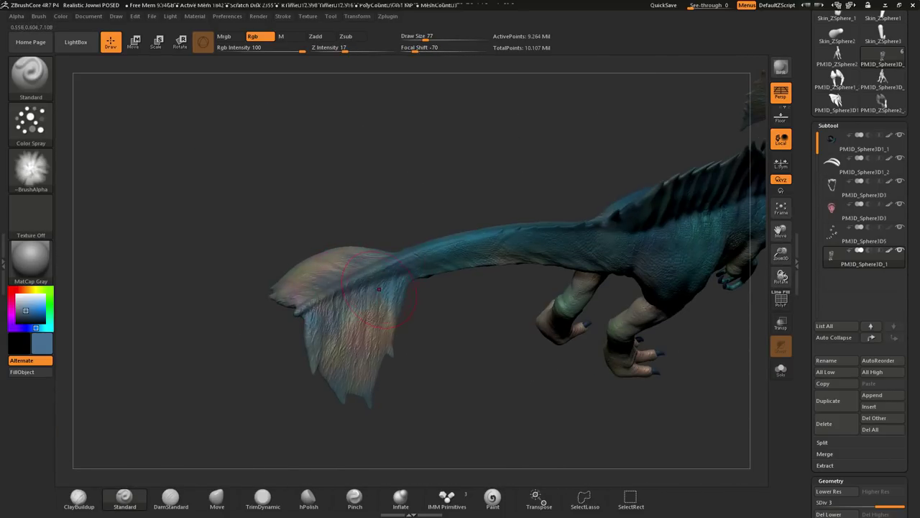
{"action": "left_click", "coordinate": [31, 259]}
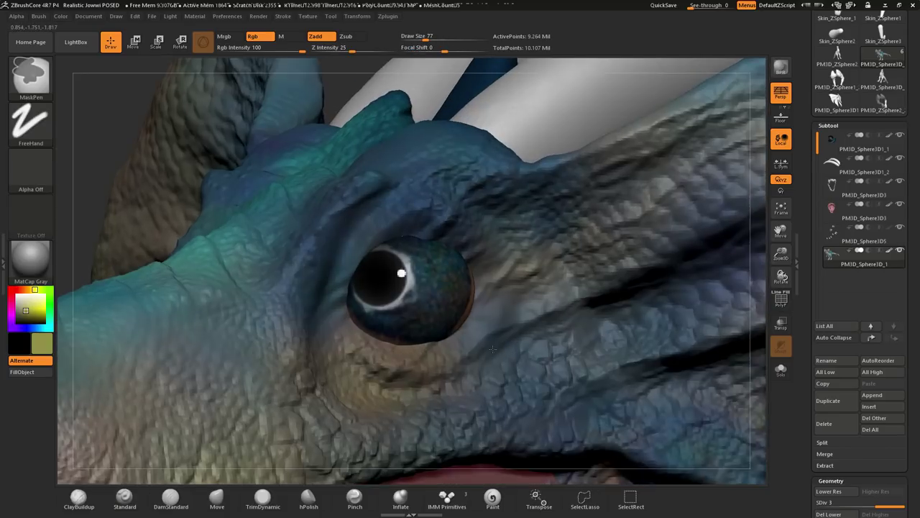
Set up a DragRect stroke with a scale-pattern alpha for stamping scales.
{"action": "left_click", "coordinate": [30, 169]}
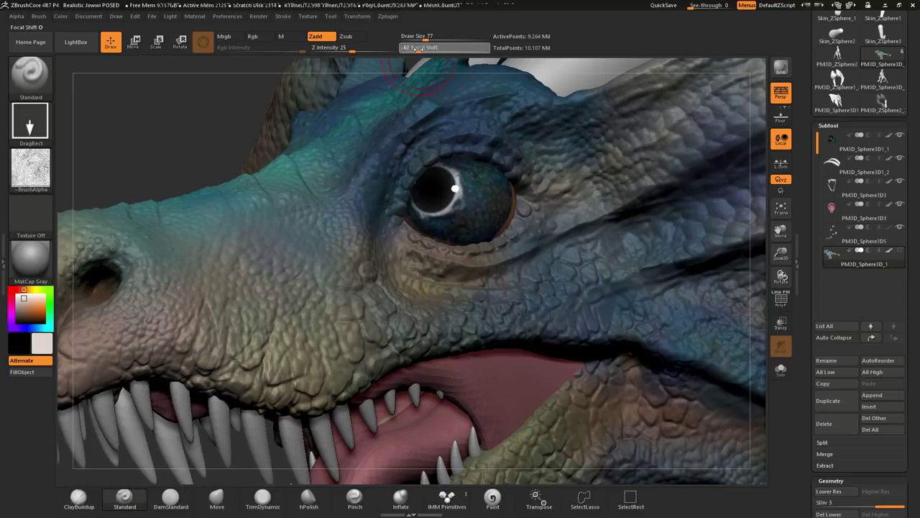
{"action": "left_click", "coordinate": [30, 121]}
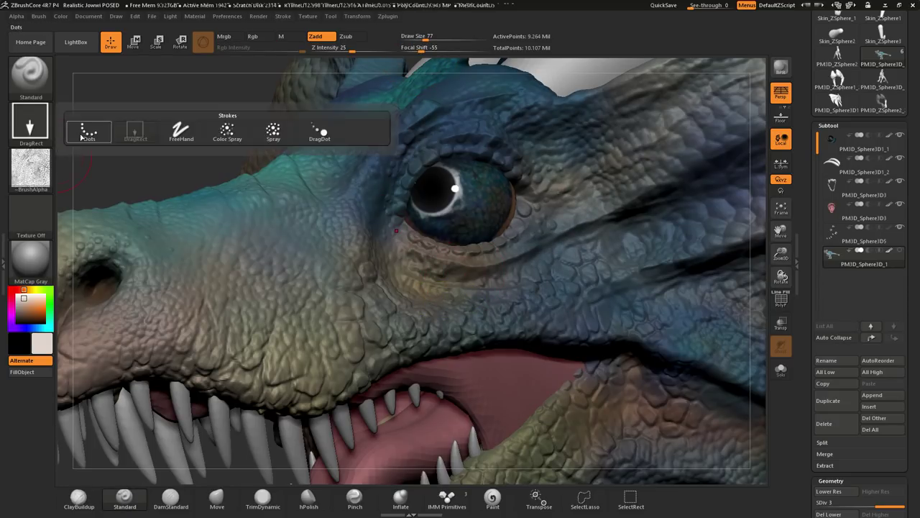
{"action": "key", "text": "ctrl"}
{"action": "key", "text": "ctrl"}
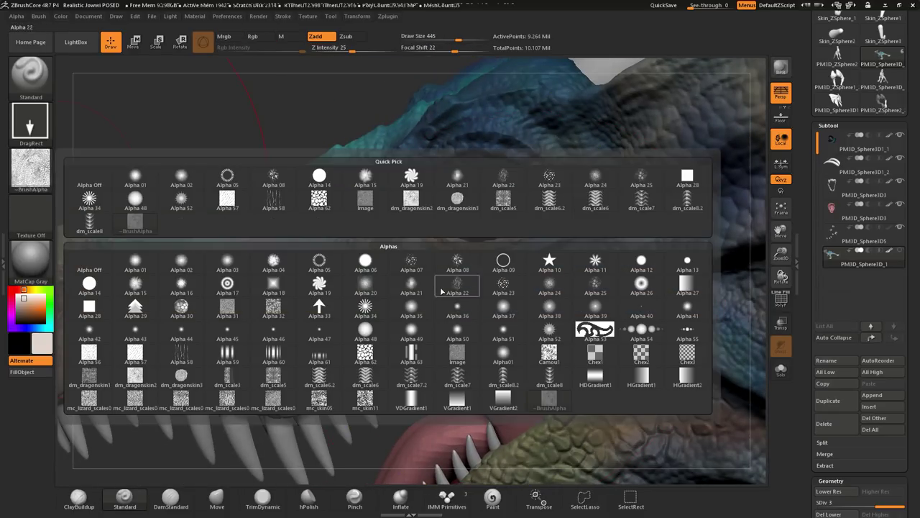
{"action": "left_click", "coordinate": [473, 283]}
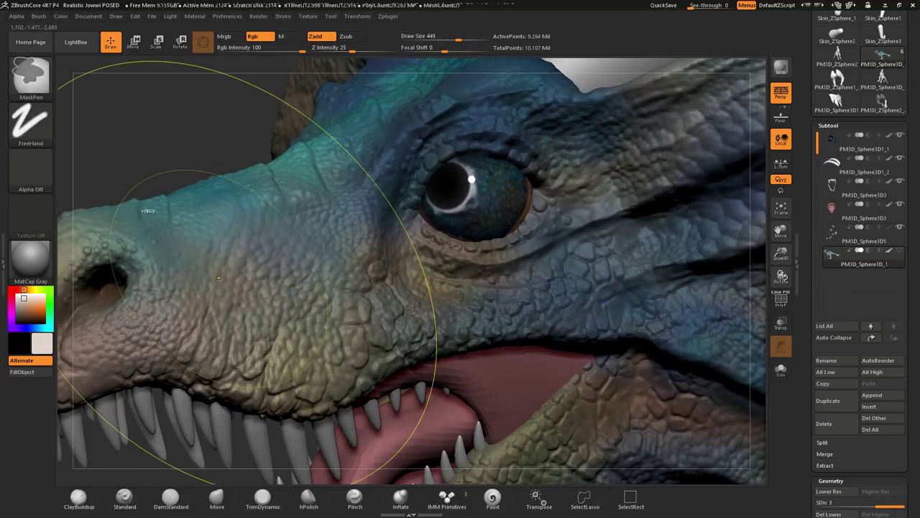
{"action": "left_click", "coordinate": [30, 169]}
{"action": "left_click", "coordinate": [532, 272]}
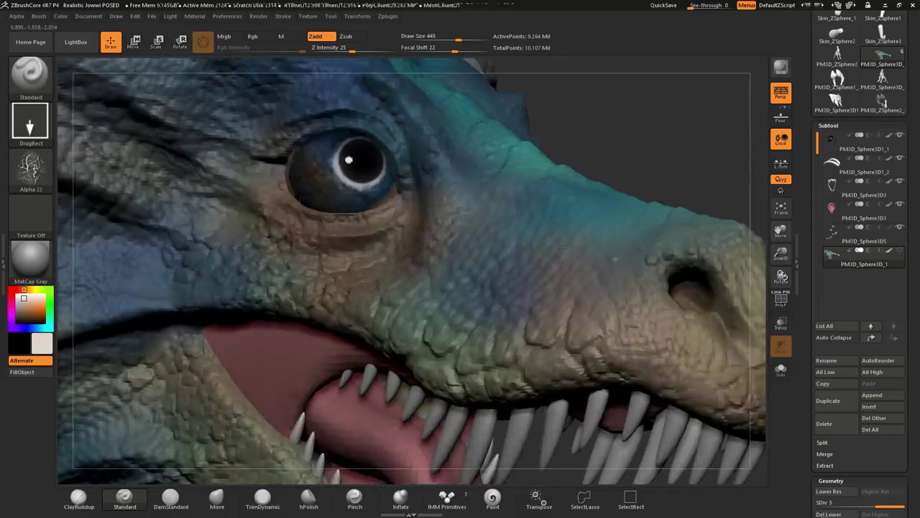
Stamp crisp scales around the eye and snout from several head angles.
{"action": "right_click_drag", "start_coordinate": [573, 256], "coordinate": [352, 249]}
{"action": "mouse_move", "coordinate": [606, 215]}
{"action": "right_mouse_down"}
{"action": "mouse_move", "coordinate": [611, 122]}
{"action": "mouse_move", "coordinate": [561, 173]}
{"action": "right_mouse_up"}
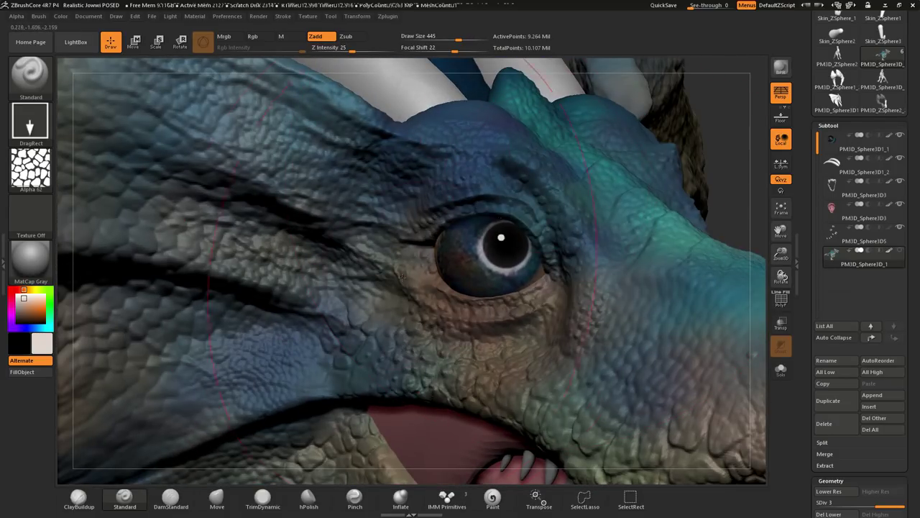
{"action": "right_click_drag", "start_coordinate": [501, 328], "coordinate": [338, 203]}
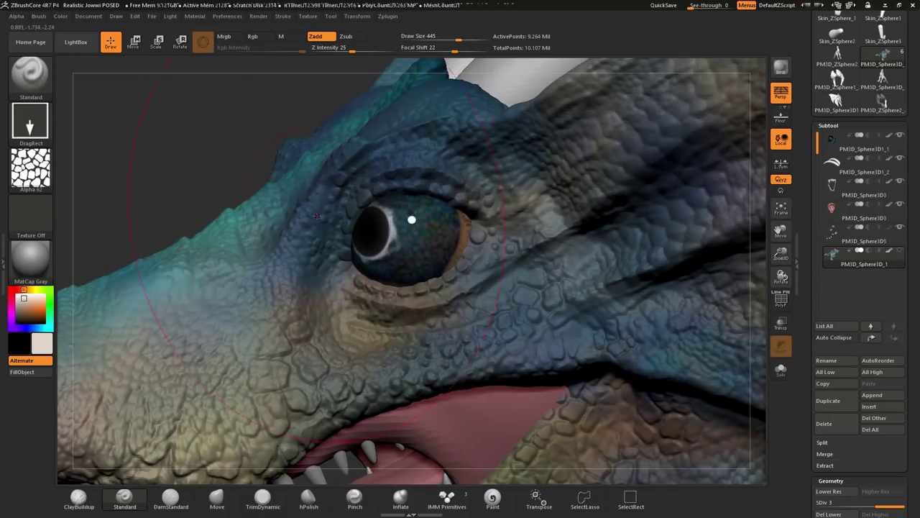
{"action": "right_click_drag", "start_coordinate": [535, 212], "coordinate": [388, 308]}
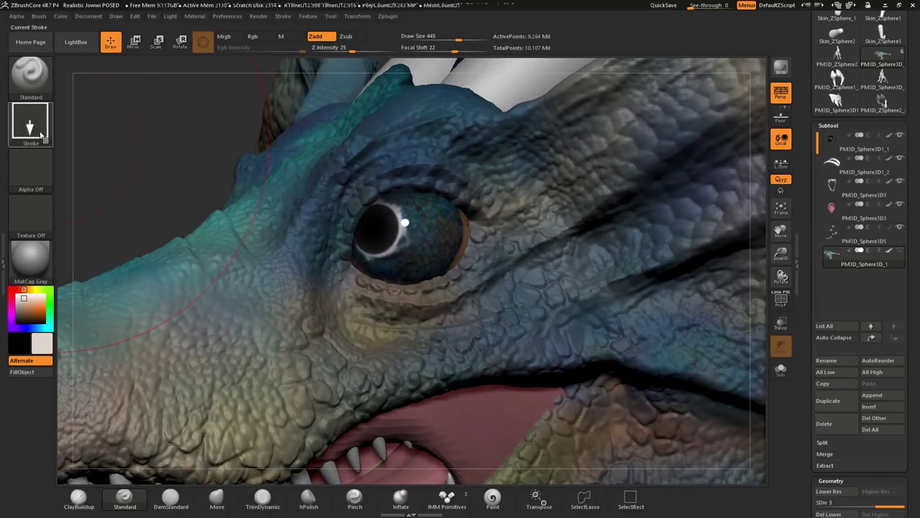
Spray mottled tan, blue and green variation over the head using Alpha 15.
{"action": "left_click", "coordinate": [31, 169]}
{"action": "left_click", "coordinate": [87, 317]}
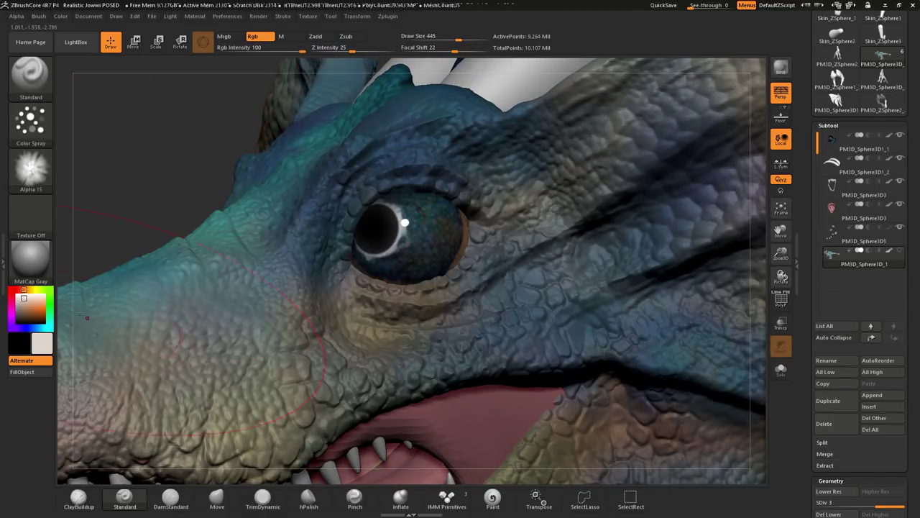
{"action": "mouse_move", "coordinate": [417, 87]}
{"action": "right_mouse_down"}
{"action": "mouse_move", "coordinate": [331, 241]}
{"action": "mouse_move", "coordinate": [120, 221]}
{"action": "right_mouse_up"}
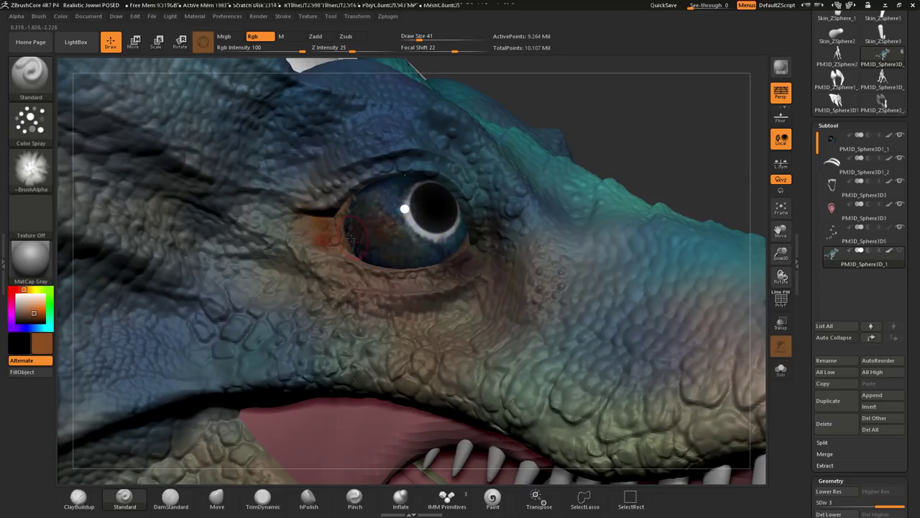
{"action": "right_click_drag", "start_coordinate": [354, 233], "coordinate": [567, 304]}
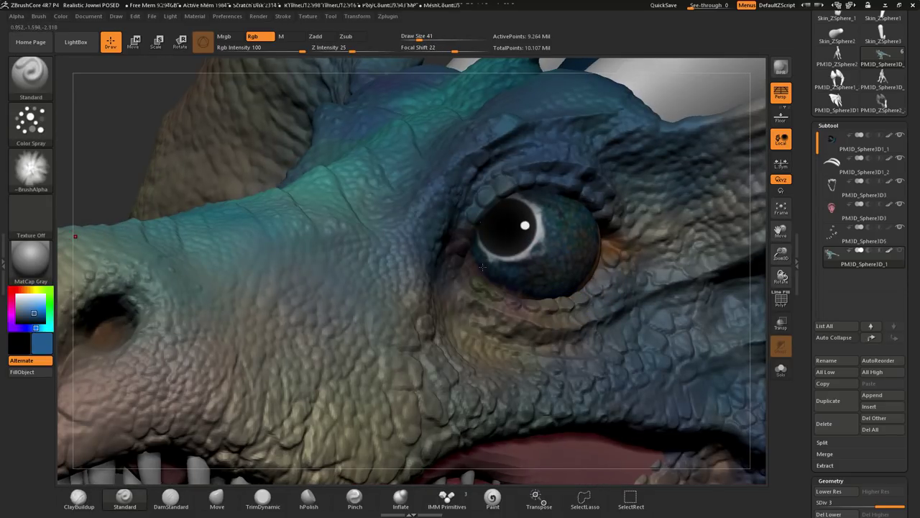
{"action": "mouse_move", "coordinate": [495, 291]}
{"action": "right_mouse_down"}
{"action": "mouse_move", "coordinate": [632, 224]}
{"action": "mouse_move", "coordinate": [581, 335]}
{"action": "mouse_move", "coordinate": [449, 279]}
{"action": "right_mouse_up"}
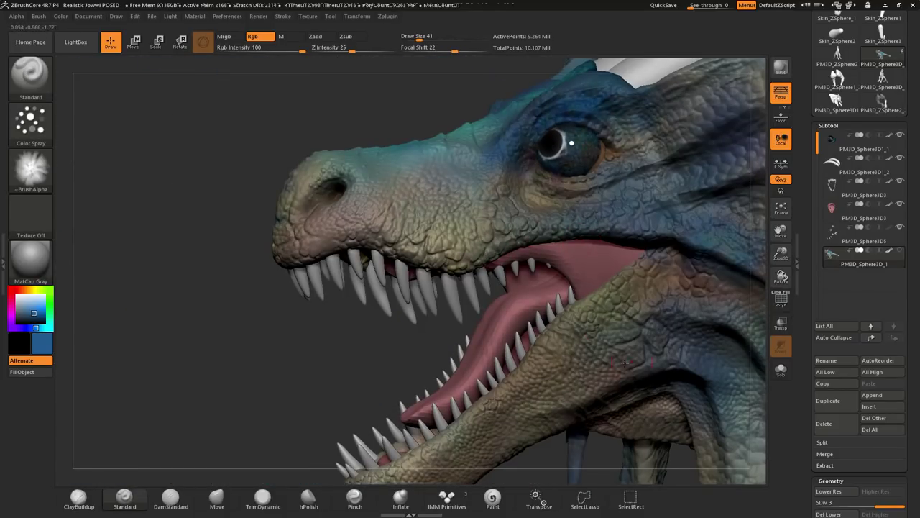
Orbit around the head and make the eyeball subtool PM3D_Sphere3D1_1 active.
{"action": "mouse_move", "coordinate": [448, 279]}
{"action": "right_mouse_down"}
{"action": "mouse_move", "coordinate": [592, 325]}
{"action": "mouse_move", "coordinate": [49, 310]}
{"action": "right_mouse_up"}
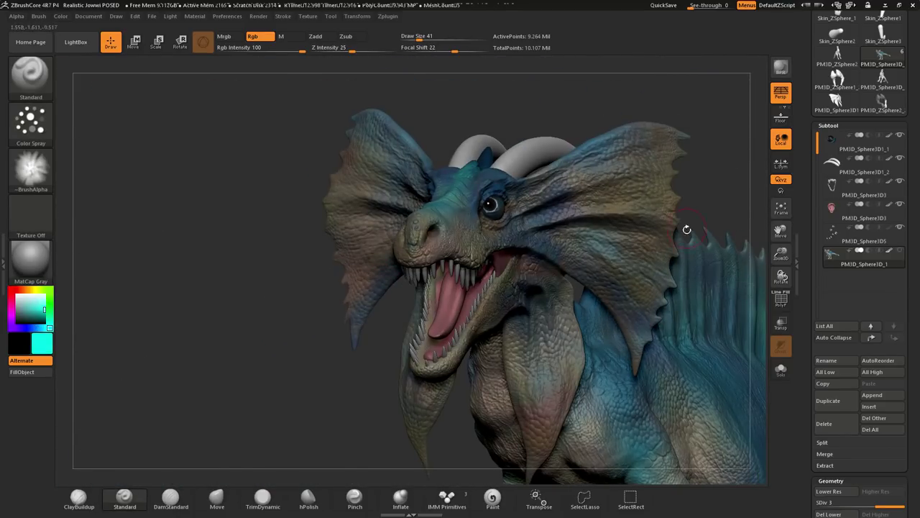
{"action": "mouse_move", "coordinate": [590, 236]}
{"action": "right_mouse_down"}
{"action": "mouse_move", "coordinate": [386, 244]}
{"action": "mouse_move", "coordinate": [403, 295]}
{"action": "right_mouse_up"}
{"action": "mouse_move", "coordinate": [571, 244]}
{"action": "right_mouse_down"}
{"action": "mouse_move", "coordinate": [637, 205]}
{"action": "mouse_move", "coordinate": [532, 214]}
{"action": "right_mouse_up"}
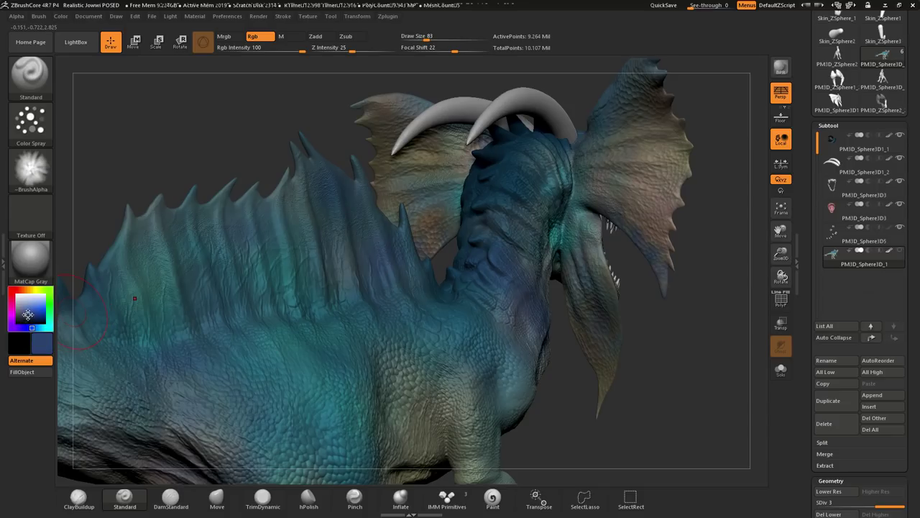
{"action": "mouse_move", "coordinate": [482, 257]}
{"action": "right_mouse_down"}
{"action": "mouse_move", "coordinate": [630, 308]}
{"action": "mouse_move", "coordinate": [364, 336]}
{"action": "mouse_move", "coordinate": [381, 190]}
{"action": "mouse_move", "coordinate": [86, 282]}
{"action": "right_mouse_up"}
{"action": "left_click", "coordinate": [382, 191], "text": "alt"}
Give the brush textured Alpha 25 for fine eye detailing at Draw Size 5.
{"action": "mouse_move", "coordinate": [459, 241]}
{"action": "right_mouse_down"}
{"action": "mouse_move", "coordinate": [374, 245]}
{"action": "mouse_move", "coordinate": [331, 237]}
{"action": "mouse_move", "coordinate": [302, 216]}
{"action": "right_mouse_up"}
{"action": "left_click", "coordinate": [30, 169]}
{"action": "left_click", "coordinate": [518, 290]}
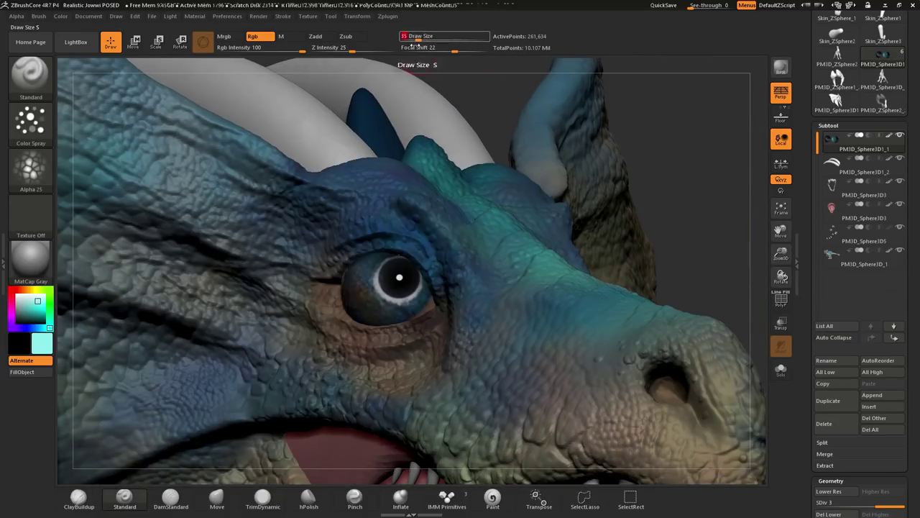
Inspect the eye up close, then make the dragon's body mesh the active subtool.
{"action": "right_click_drag", "start_coordinate": [518, 290], "coordinate": [361, 301]}
{"action": "right_click_drag", "start_coordinate": [420, 302], "coordinate": [288, 273]}
{"action": "left_click", "coordinate": [30, 122]}
{"action": "mouse_move", "coordinate": [363, 292]}
{"action": "right_mouse_down"}
{"action": "mouse_move", "coordinate": [509, 314]}
{"action": "mouse_move", "coordinate": [431, 288]}
{"action": "mouse_move", "coordinate": [467, 251]}
{"action": "mouse_move", "coordinate": [93, 174]}
{"action": "right_mouse_up"}
{"action": "left_click", "coordinate": [467, 252], "text": "alt"}
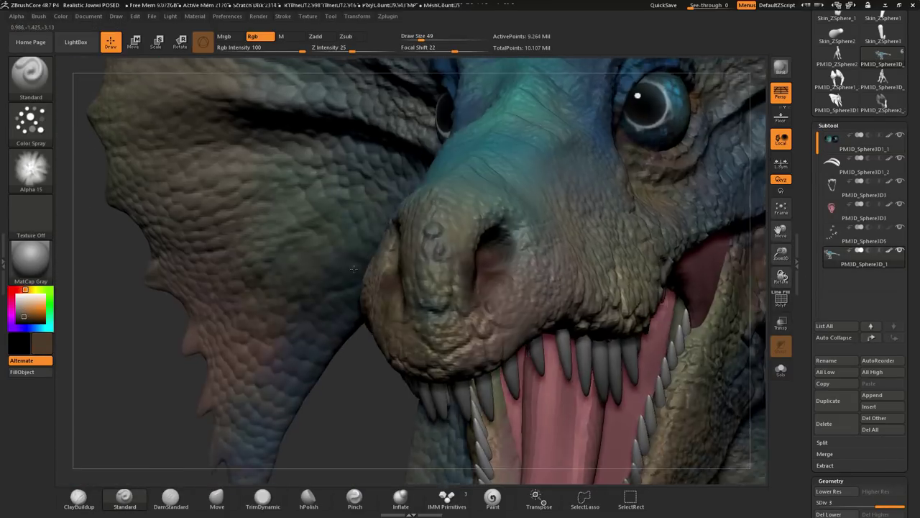
Carve a deeper nostril with DamStandard and MaskPen, checking the snout from several angles.
{"action": "mouse_move", "coordinate": [369, 253]}
{"action": "right_mouse_down"}
{"action": "mouse_move", "coordinate": [338, 248]}
{"action": "mouse_move", "coordinate": [443, 294]}
{"action": "mouse_move", "coordinate": [447, 310]}
{"action": "right_mouse_up"}
{"action": "key", "text": "b"}
{"action": "key", "text": "d"}
{"action": "key", "text": "s"}
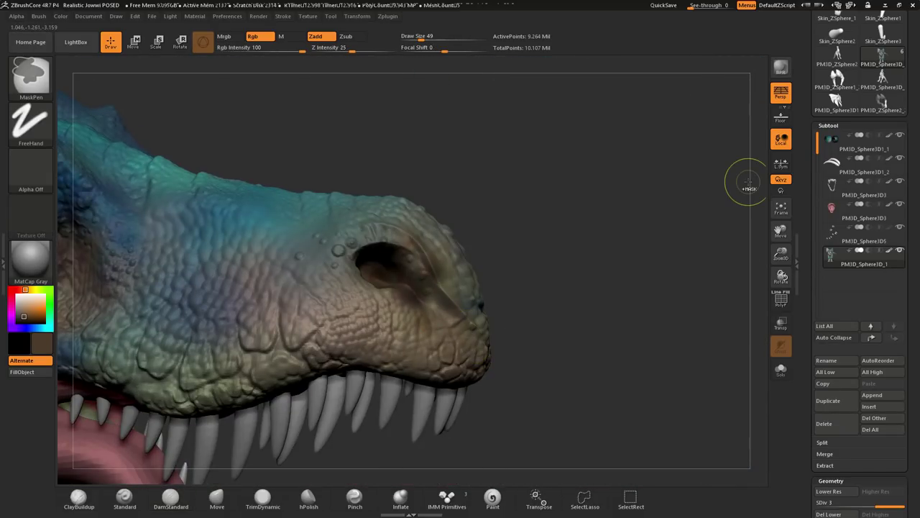
{"action": "key", "text": "ctrl"}
{"action": "mouse_move", "coordinate": [295, 223]}
{"action": "right_mouse_down"}
{"action": "mouse_move", "coordinate": [567, 234]}
{"action": "mouse_move", "coordinate": [554, 310]}
{"action": "right_mouse_up"}
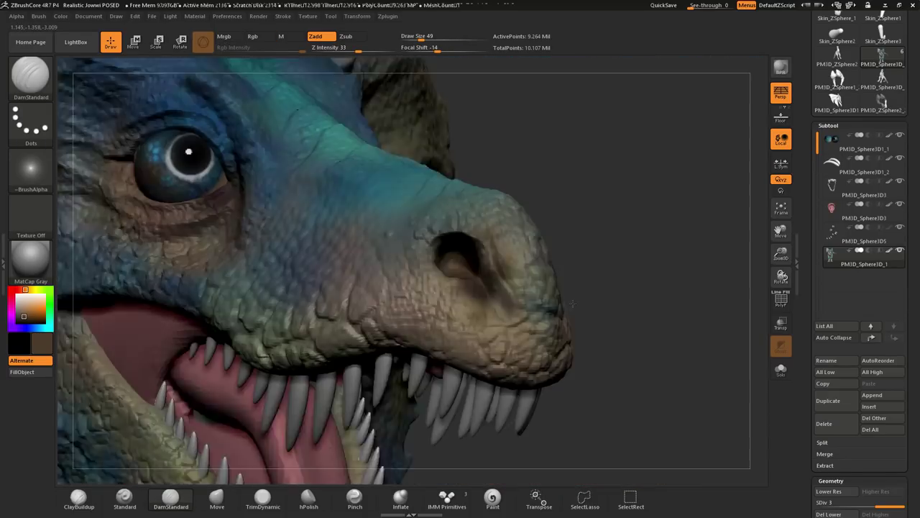
{"action": "key", "text": "ctrl"}
{"action": "mouse_move", "coordinate": [601, 279]}
{"action": "right_mouse_down"}
{"action": "mouse_move", "coordinate": [527, 203]}
{"action": "mouse_move", "coordinate": [530, 156]}
{"action": "right_mouse_up"}
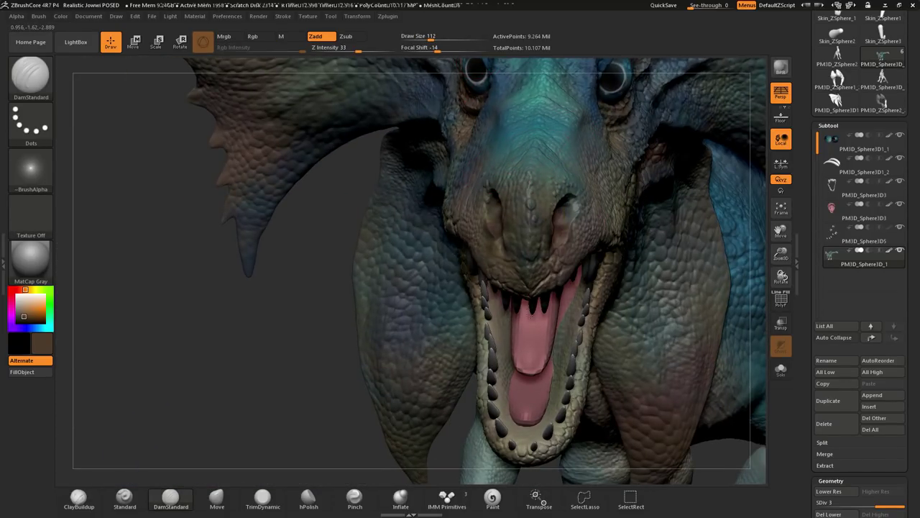
{"action": "right_click_drag", "start_coordinate": [381, 269], "coordinate": [551, 293]}
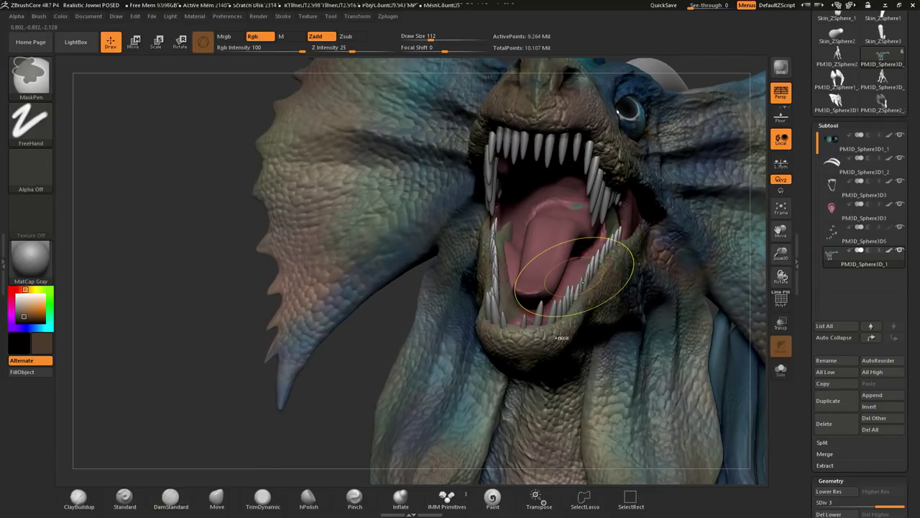
{"action": "mouse_move", "coordinate": [551, 293]}
{"action": "right_mouse_down"}
{"action": "mouse_move", "coordinate": [384, 90]}
{"action": "mouse_move", "coordinate": [166, 42]}
{"action": "right_mouse_up"}
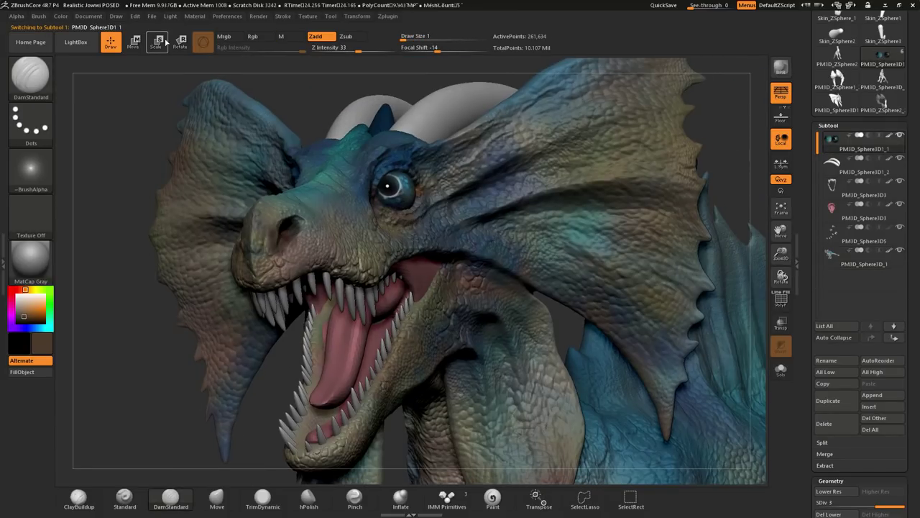
Rescale the eyeballs with the Scale Transpose gizmo, then reactivate the body mesh.
{"action": "left_click", "coordinate": [156, 41]}
{"action": "mouse_move", "coordinate": [323, 216]}
{"action": "right_mouse_down"}
{"action": "mouse_move", "coordinate": [388, 205]}
{"action": "mouse_move", "coordinate": [288, 201]}
{"action": "right_mouse_up"}
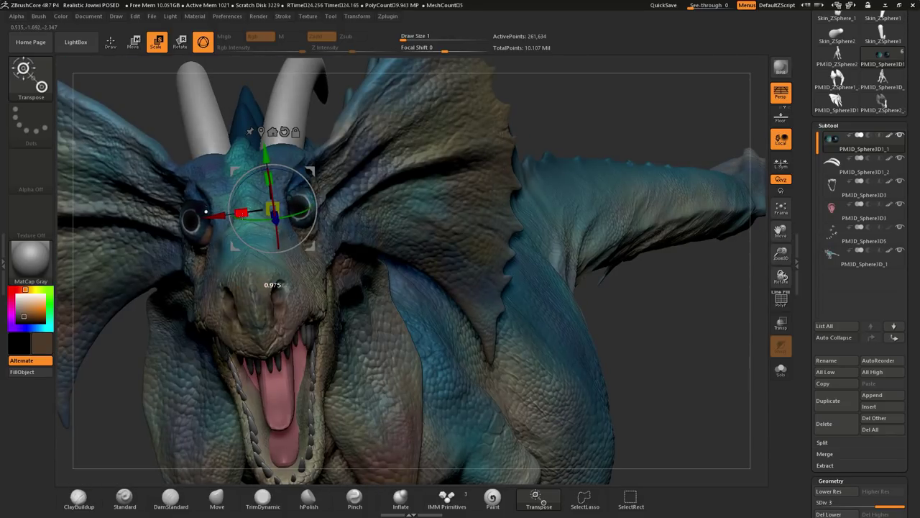
{"action": "left_click", "coordinate": [830, 255]}
Return to Draw mode with an inflating brush and frame a side close-up of the eye.
{"action": "right_click_drag", "start_coordinate": [503, 252], "coordinate": [300, 217]}
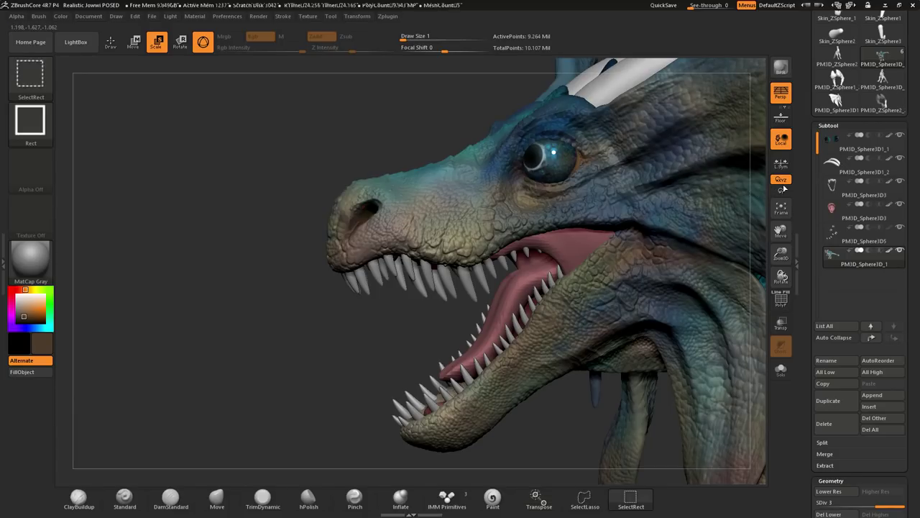
{"action": "mouse_move", "coordinate": [220, 317]}
{"action": "right_mouse_down"}
{"action": "mouse_move", "coordinate": [302, 316]}
{"action": "mouse_move", "coordinate": [302, 259]}
{"action": "right_mouse_up"}
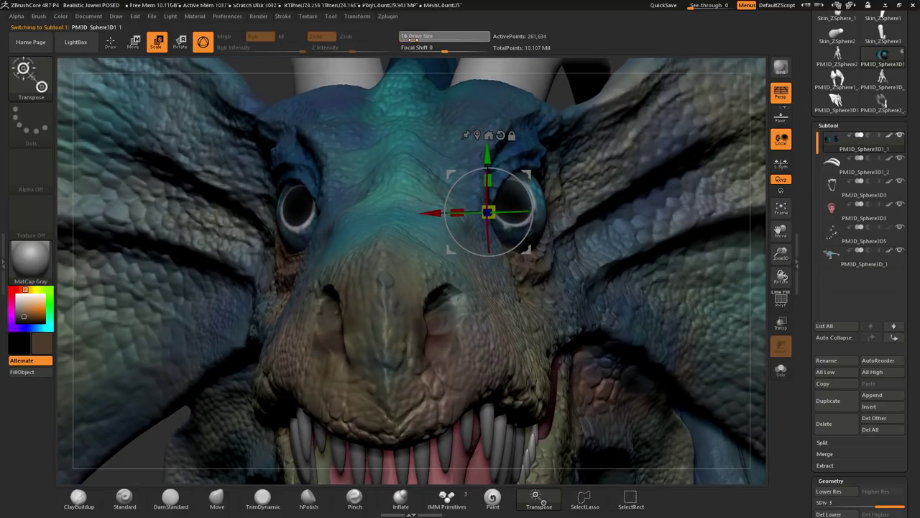
{"action": "key", "text": "q"}
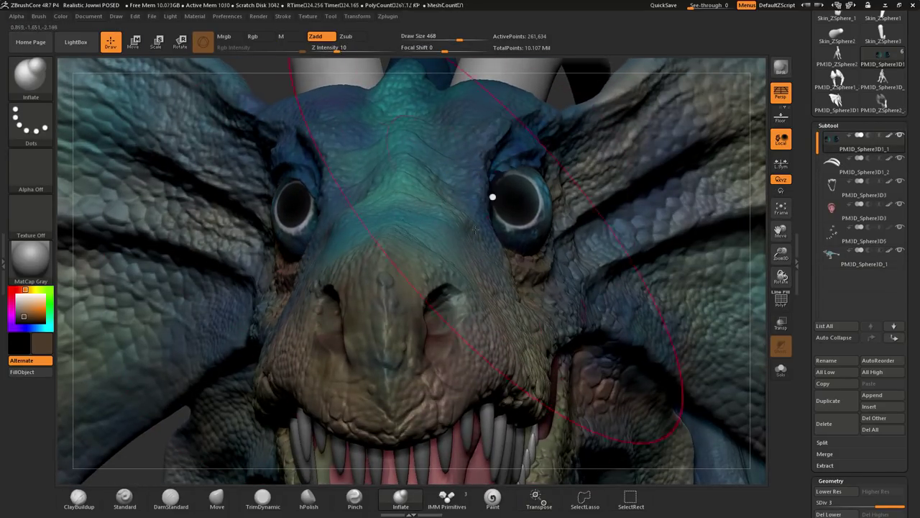
{"action": "mouse_move", "coordinate": [492, 196]}
{"action": "right_mouse_down"}
{"action": "mouse_move", "coordinate": [405, 144]}
{"action": "mouse_move", "coordinate": [355, 228]}
{"action": "right_mouse_up"}
Push the eyelid and snout skin into shape with the Move brush.
{"action": "mouse_move", "coordinate": [443, 38]}
{"action": "right_mouse_down"}
{"action": "mouse_move", "coordinate": [319, 139]}
{"action": "mouse_move", "coordinate": [355, 249]}
{"action": "right_mouse_up"}
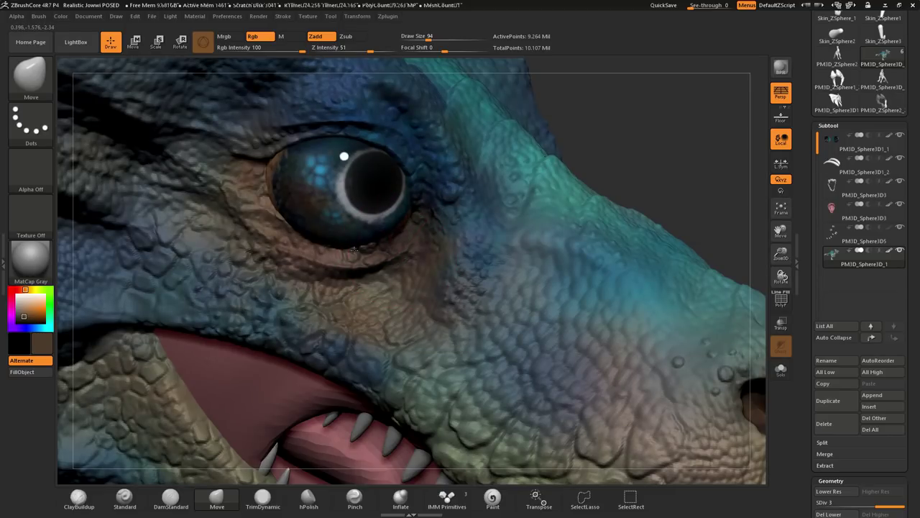
{"action": "right_click_drag", "start_coordinate": [407, 217], "coordinate": [537, 167]}
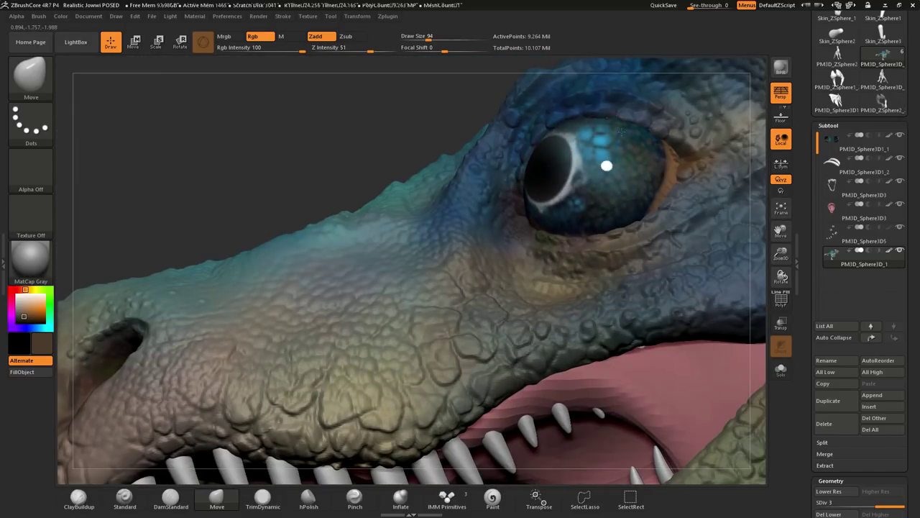
{"action": "right_click_drag", "start_coordinate": [623, 130], "coordinate": [665, 191]}
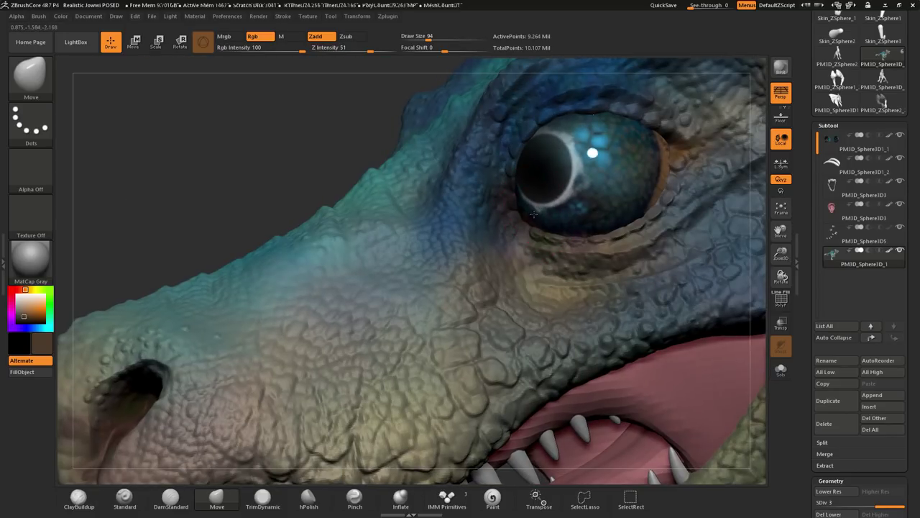
{"action": "mouse_move", "coordinate": [604, 219]}
{"action": "right_mouse_down"}
{"action": "mouse_move", "coordinate": [589, 306]}
{"action": "mouse_move", "coordinate": [503, 303]}
{"action": "right_mouse_up"}
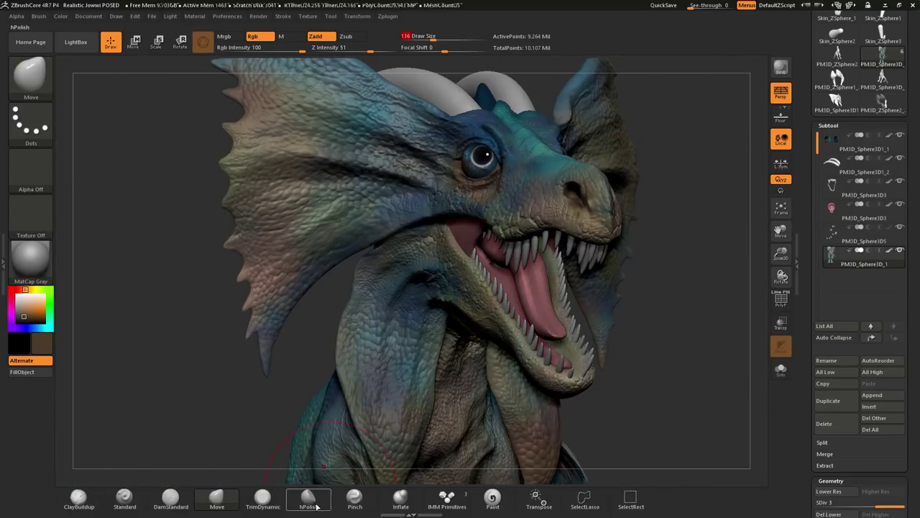
Pinch the skin along the jaw and mouth, checking it from below, front and side.
{"action": "left_click", "coordinate": [355, 496]}
{"action": "mouse_move", "coordinate": [503, 179]}
{"action": "right_mouse_down"}
{"action": "mouse_move", "coordinate": [583, 342]}
{"action": "mouse_move", "coordinate": [371, 379]}
{"action": "mouse_move", "coordinate": [341, 400]}
{"action": "mouse_move", "coordinate": [401, 231]}
{"action": "mouse_move", "coordinate": [357, 295]}
{"action": "mouse_move", "coordinate": [273, 302]}
{"action": "right_mouse_up"}
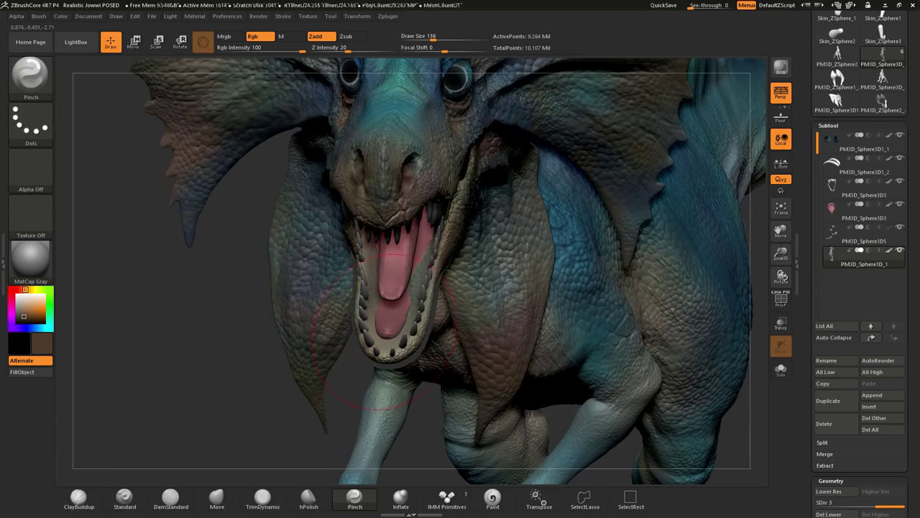
{"action": "right_click_drag", "start_coordinate": [387, 335], "coordinate": [389, 336]}
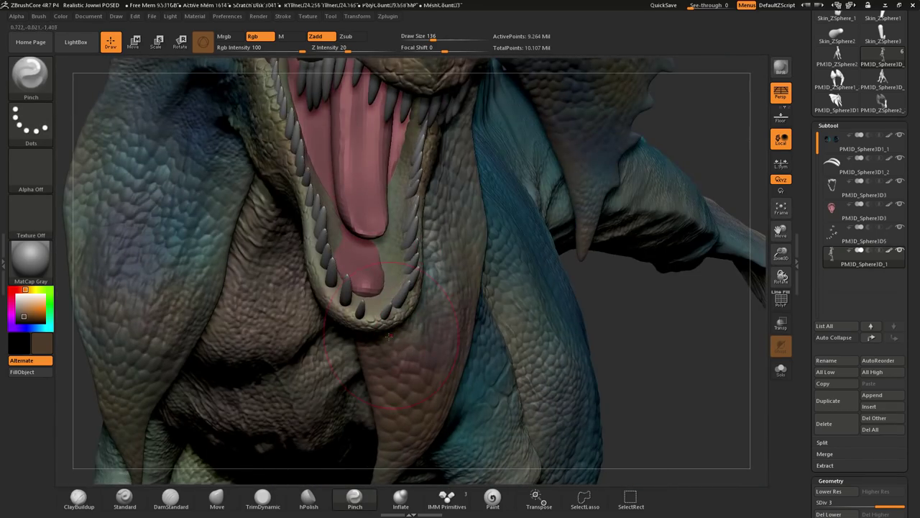
{"action": "right_click_drag", "start_coordinate": [300, 196], "coordinate": [450, 225]}
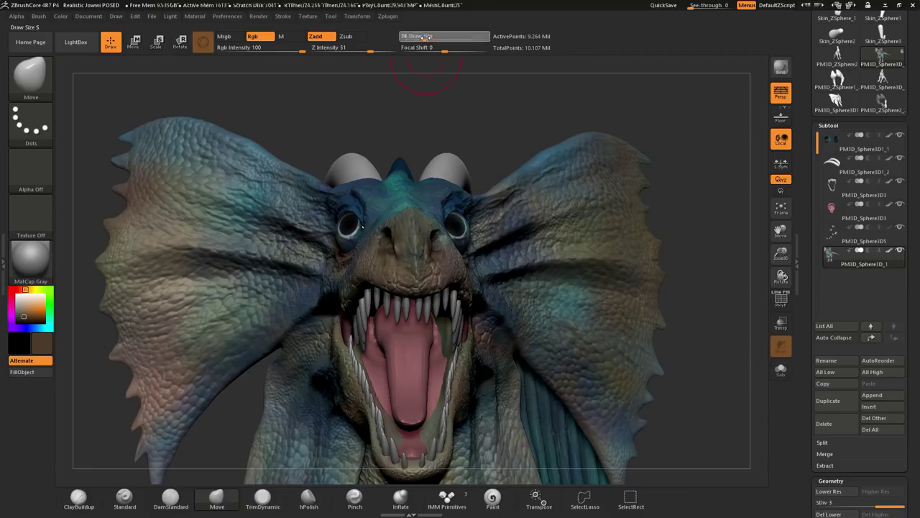
{"action": "mouse_move", "coordinate": [346, 220]}
{"action": "right_mouse_down"}
{"action": "mouse_move", "coordinate": [405, 87]}
{"action": "mouse_move", "coordinate": [350, 194]}
{"action": "mouse_move", "coordinate": [415, 156]}
{"action": "right_mouse_up"}
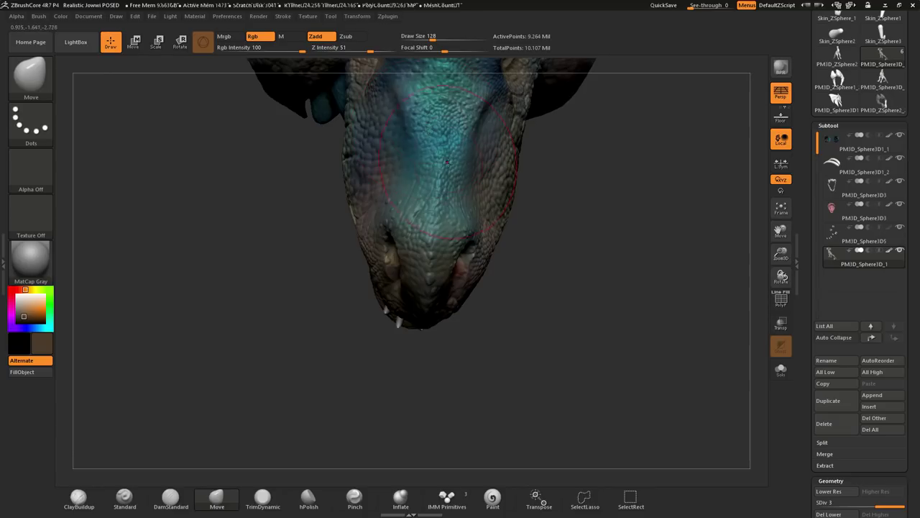
{"action": "right_click_drag", "start_coordinate": [392, 151], "coordinate": [359, 216]}
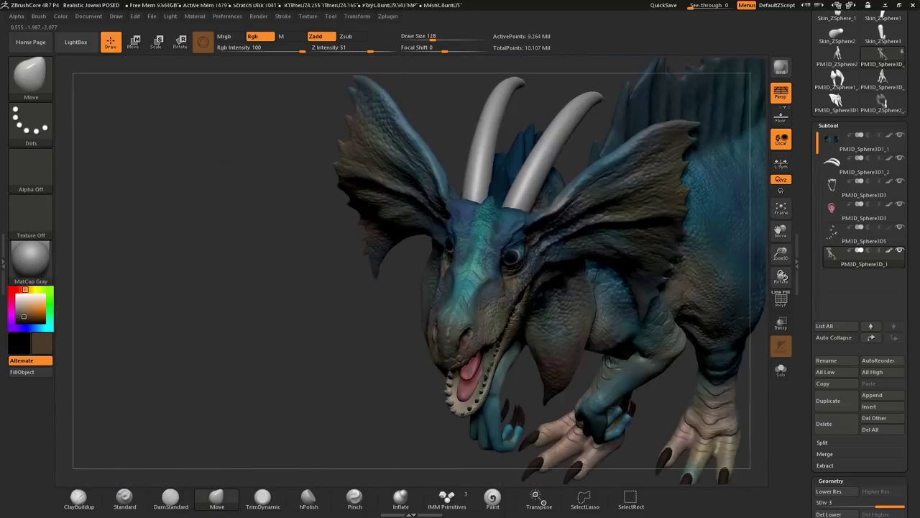
{"action": "right_click_drag", "start_coordinate": [481, 262], "coordinate": [367, 345]}
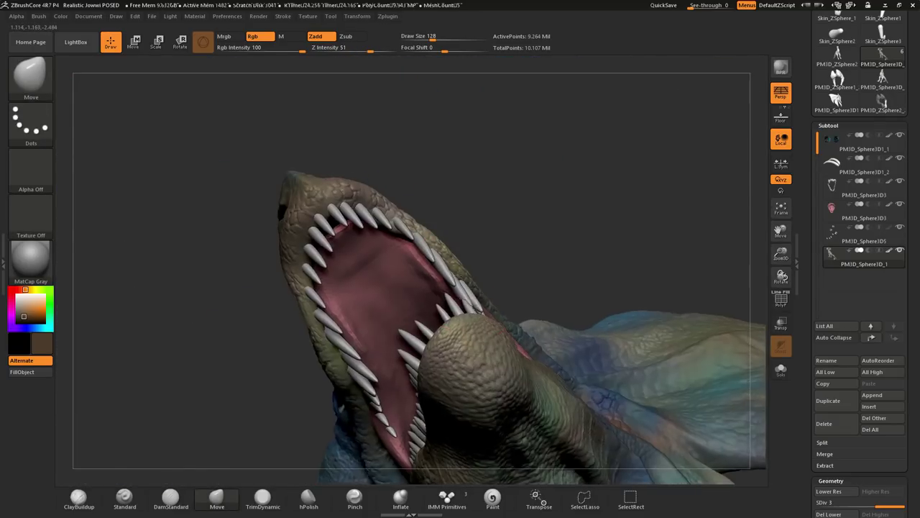
{"action": "right_click_drag", "start_coordinate": [366, 344], "coordinate": [316, 201]}
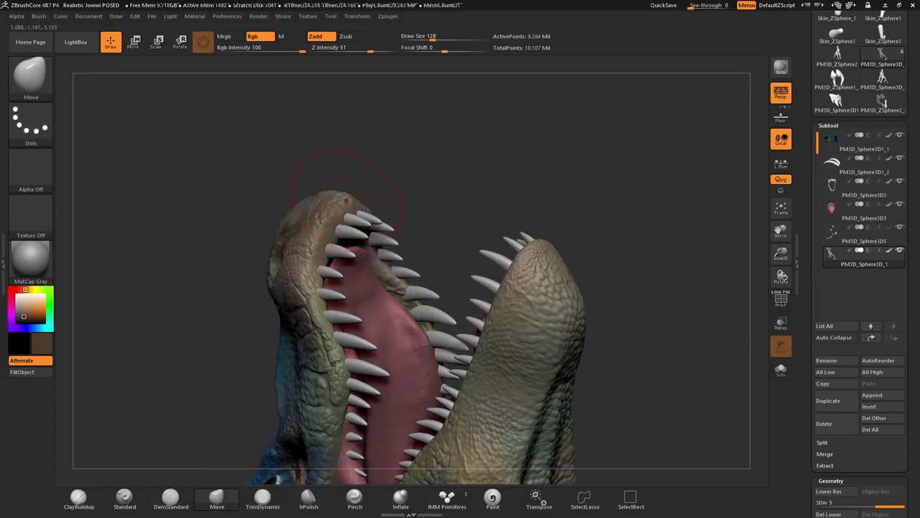
{"action": "mouse_move", "coordinate": [352, 244]}
{"action": "right_mouse_down"}
{"action": "mouse_move", "coordinate": [435, 373]}
{"action": "mouse_move", "coordinate": [373, 360]}
{"action": "mouse_move", "coordinate": [302, 374]}
{"action": "right_mouse_up"}
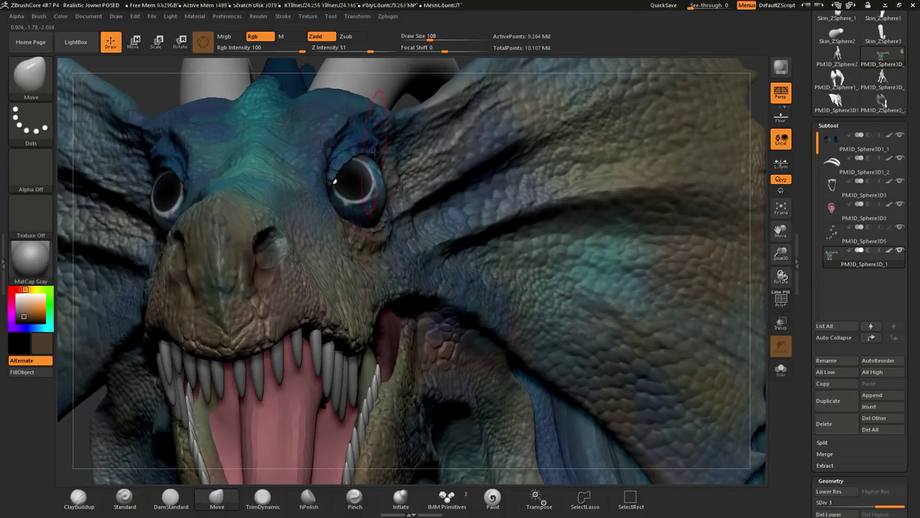
{"action": "mouse_move", "coordinate": [161, 173]}
{"action": "left_mouse_down"}
{"action": "mouse_move", "coordinate": [398, 177]}
{"action": "mouse_move", "coordinate": [402, 260]}
{"action": "mouse_move", "coordinate": [508, 240]}
{"action": "mouse_move", "coordinate": [204, 354]}
{"action": "left_mouse_up"}
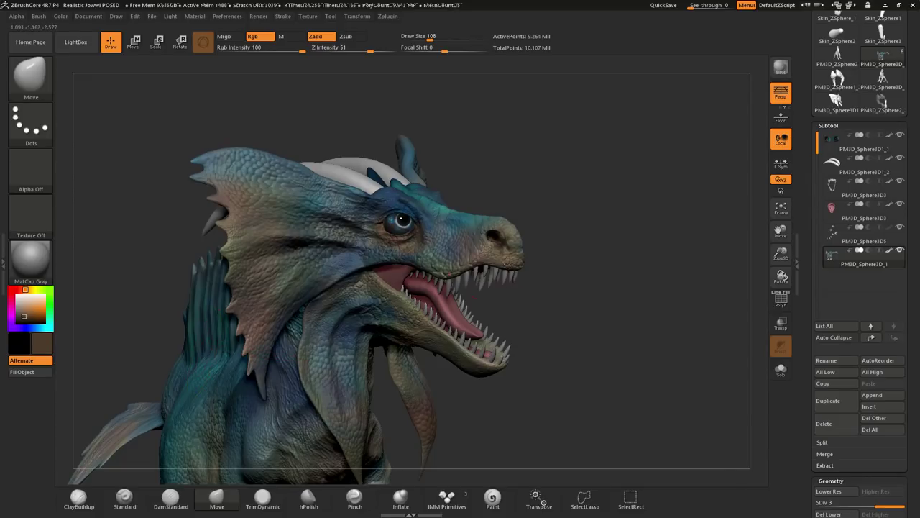
{"action": "left_click_drag", "start_coordinate": [204, 354], "coordinate": [748, 234]}
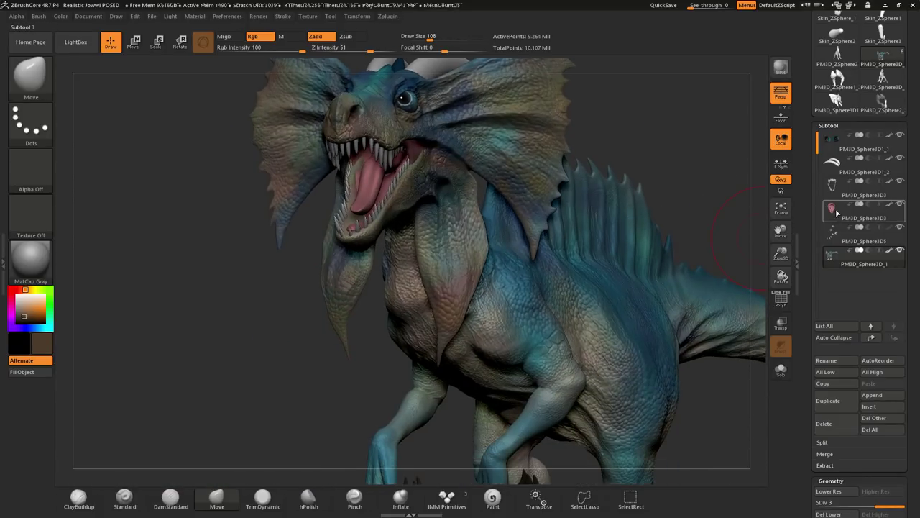
Make the tongue subtool active and work on it up close inside the open jaws.
{"action": "left_click", "coordinate": [833, 209]}
{"action": "mouse_move", "coordinate": [220, 369]}
{"action": "left_mouse_down"}
{"action": "mouse_move", "coordinate": [148, 403]}
{"action": "mouse_move", "coordinate": [371, 165]}
{"action": "mouse_move", "coordinate": [499, 233]}
{"action": "left_mouse_up"}
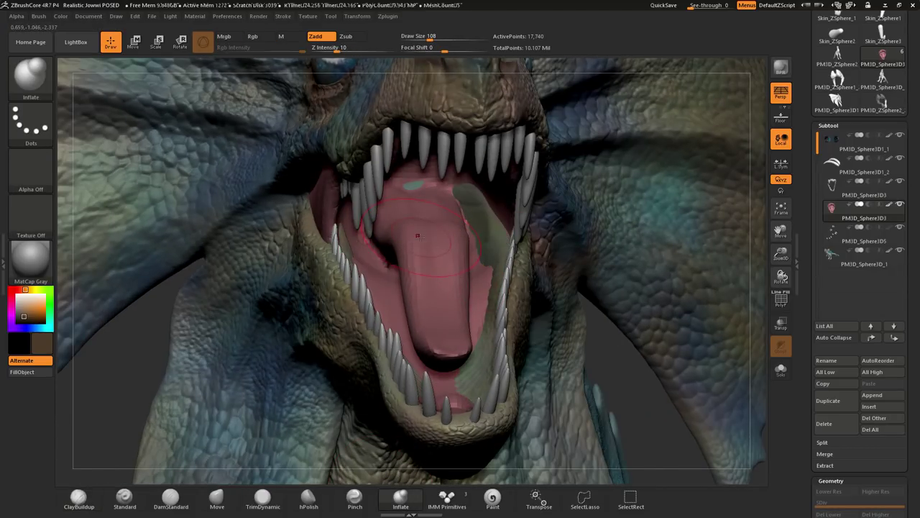
{"action": "left_click_drag", "start_coordinate": [420, 239], "coordinate": [508, 207]}
{"action": "left_click_drag", "start_coordinate": [808, 402], "coordinate": [809, 225]}
{"action": "mouse_move", "coordinate": [719, 216]}
{"action": "left_mouse_down"}
{"action": "mouse_move", "coordinate": [719, 324]}
{"action": "mouse_move", "coordinate": [377, 255]}
{"action": "left_mouse_up"}
Isolate the tongue with Solo, compare it against the whole dragon, then isolate it again.
{"action": "left_click", "coordinate": [781, 369]}
{"action": "mouse_move", "coordinate": [504, 288]}
{"action": "left_mouse_down"}
{"action": "mouse_move", "coordinate": [475, 309]}
{"action": "mouse_move", "coordinate": [451, 367]}
{"action": "mouse_move", "coordinate": [512, 381]}
{"action": "mouse_move", "coordinate": [592, 355]}
{"action": "left_mouse_up"}
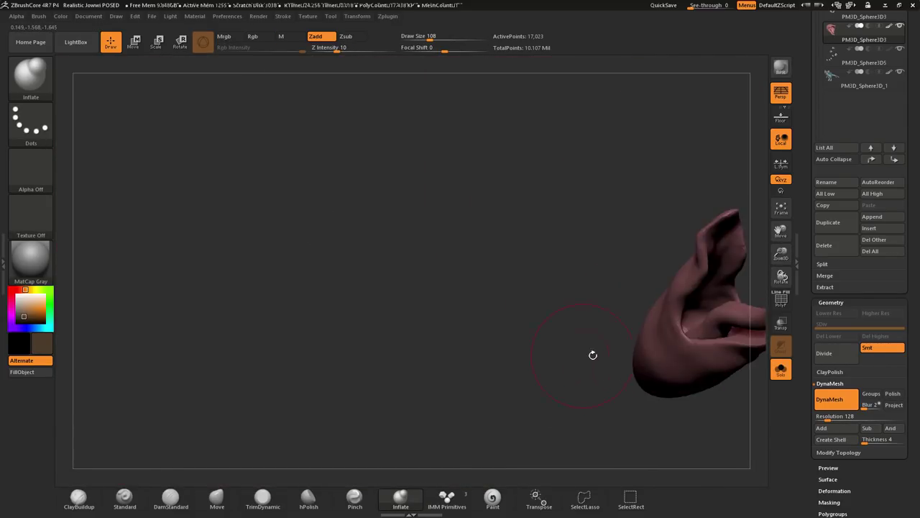
{"action": "left_click", "coordinate": [781, 369]}
{"action": "mouse_move", "coordinate": [452, 243]}
{"action": "left_mouse_down"}
{"action": "mouse_move", "coordinate": [587, 264]}
{"action": "mouse_move", "coordinate": [719, 302]}
{"action": "left_mouse_up"}
{"action": "left_click", "coordinate": [781, 369]}
{"action": "left_click_drag", "start_coordinate": [503, 323], "coordinate": [332, 203], "text": "ctrl"}
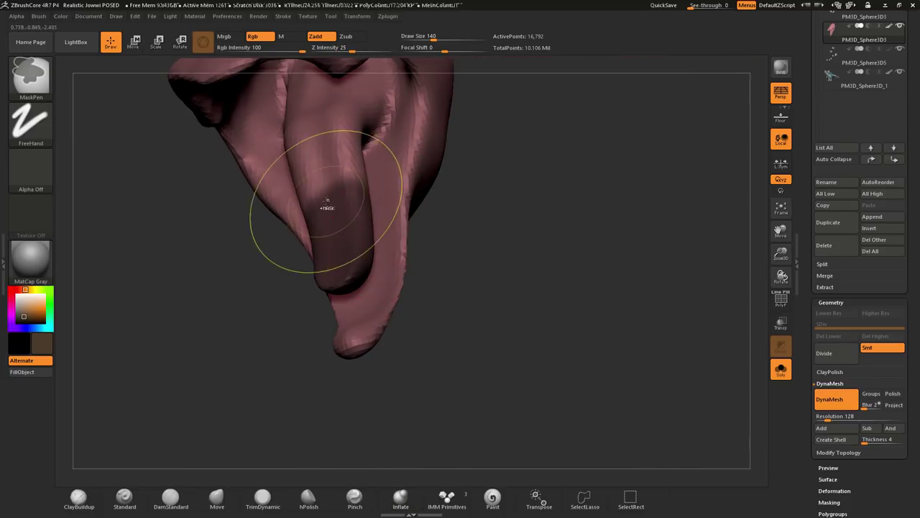